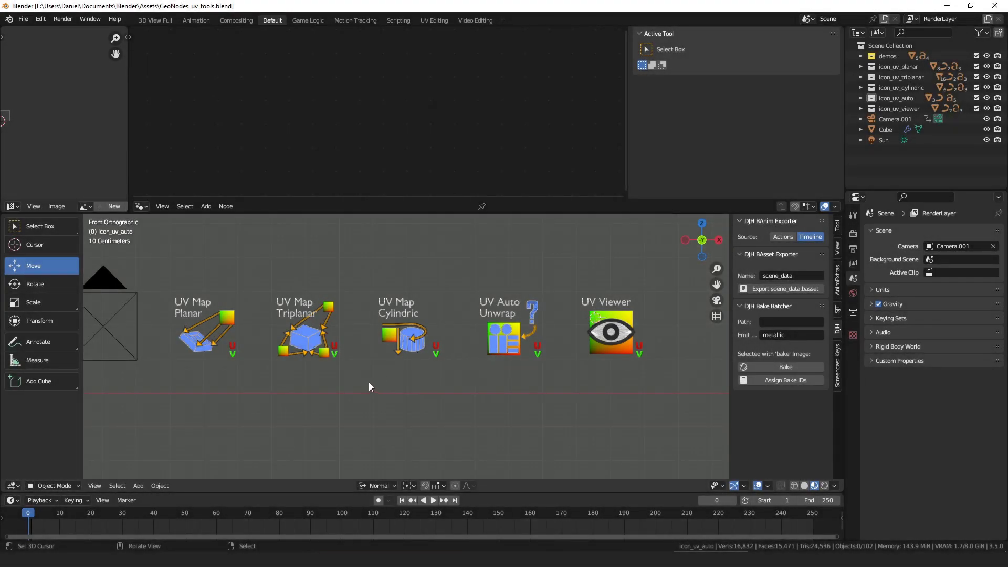
Step: Look over the row of UV tool icons and the Cylindric, Triplanar and Planar demo objects
scroll(380, 377, "up", 2)
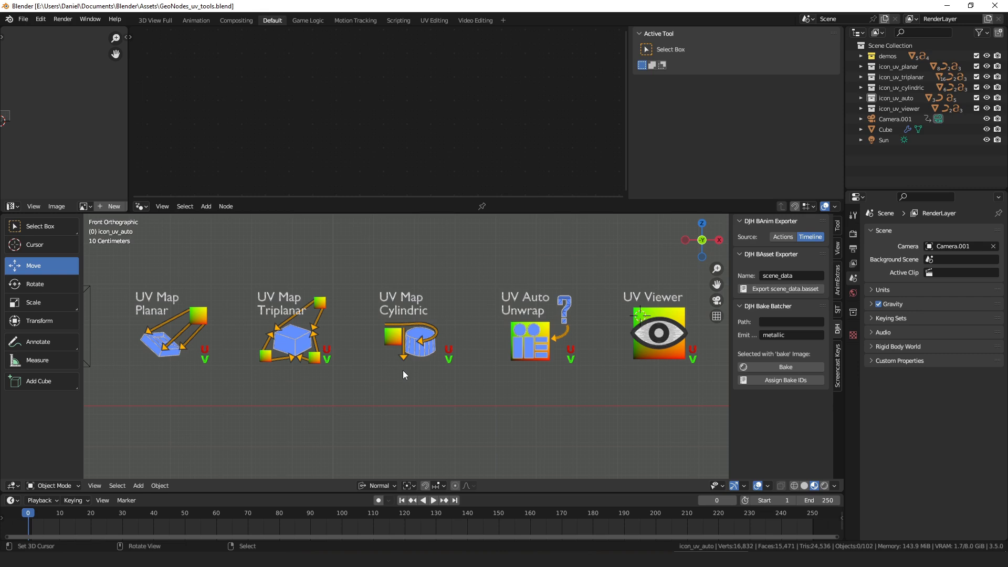
middle_click_drag(411, 355, 388, 361, "shift")
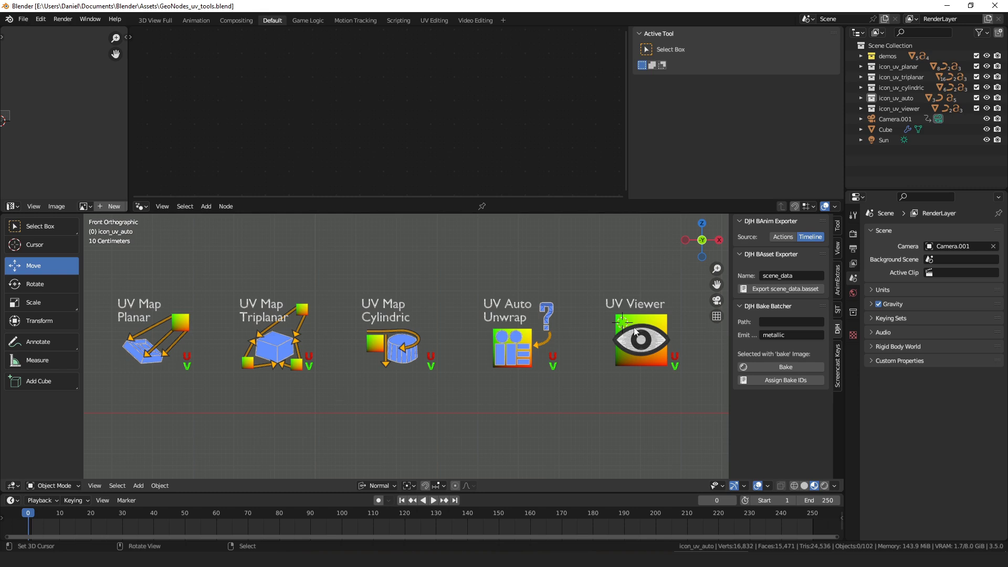
middle_click_drag(327, 370, 216, 342)
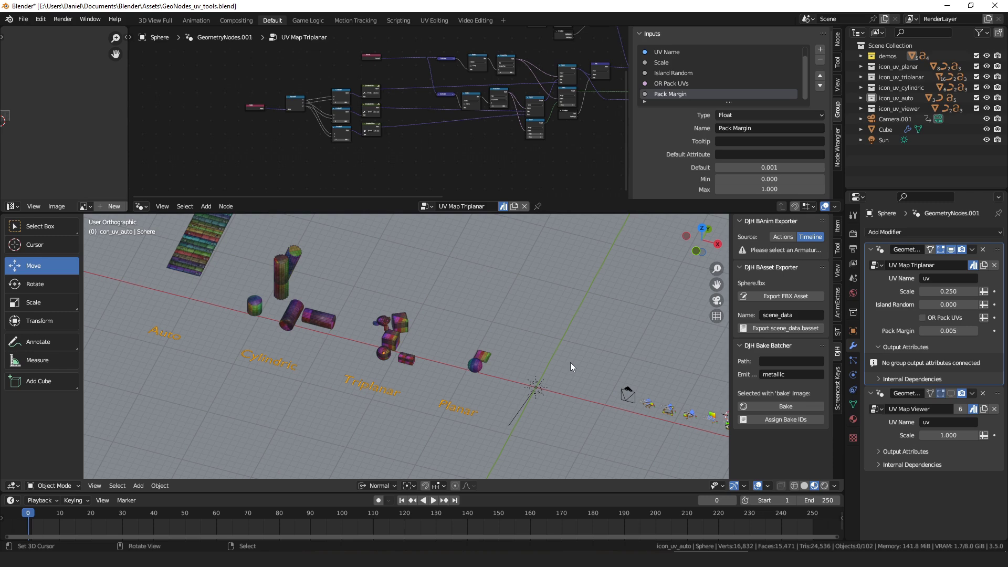
scroll(554, 363, "up", 5)
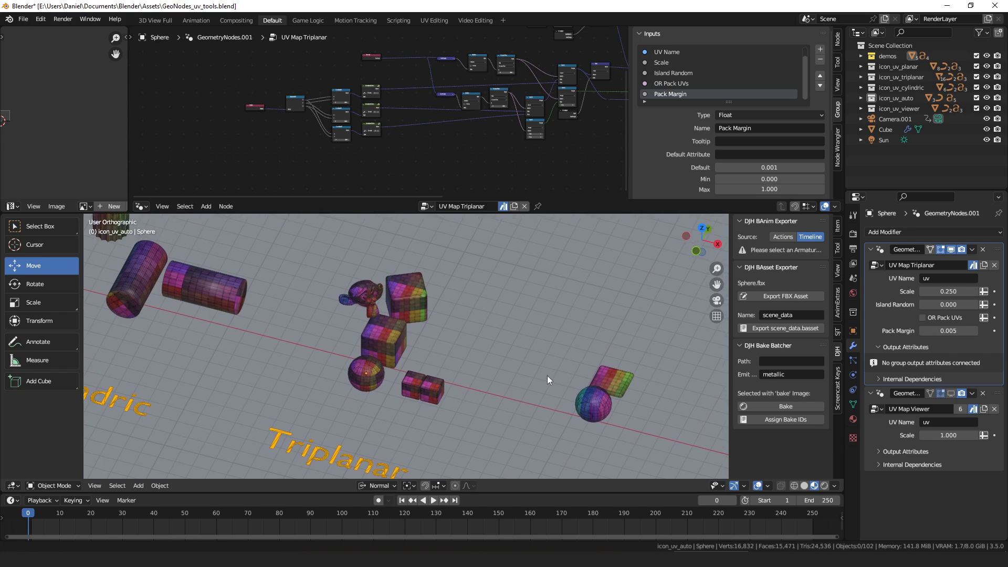
scroll(547, 376, "up", 5)
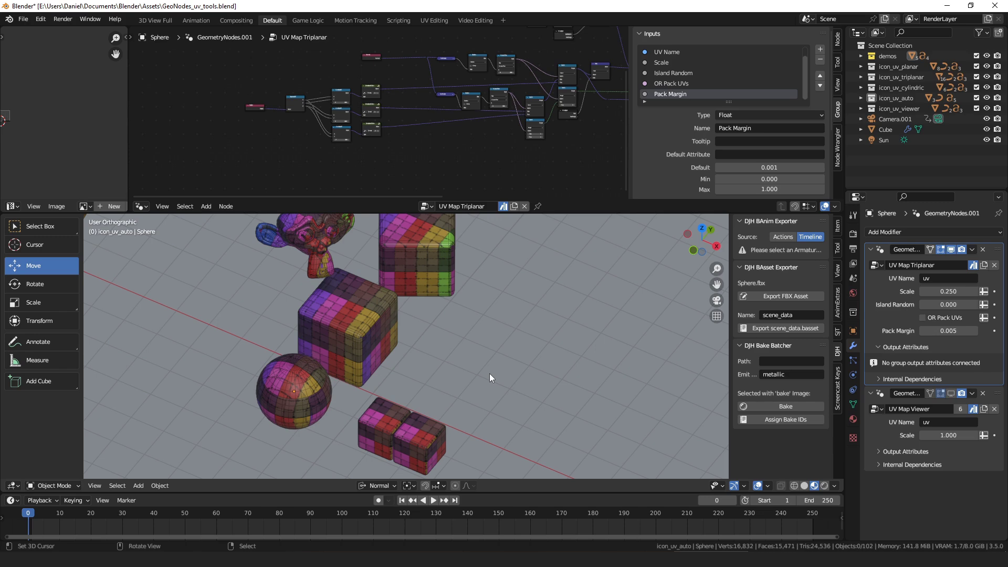
scroll(548, 336, "down", 4)
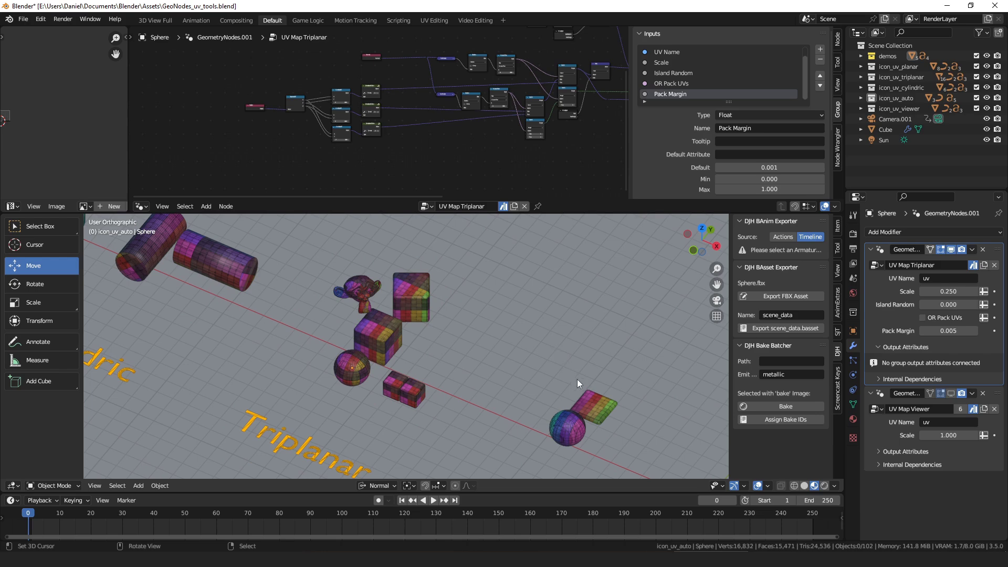
middle_click_drag(578, 379, 559, 345, "shift")
Step: Select the sphere-and-slab object in the Planar demo and frame it in top view
right_click(506, 337)
scroll(552, 344, "down", 3)
scroll(560, 346, "up", 3)
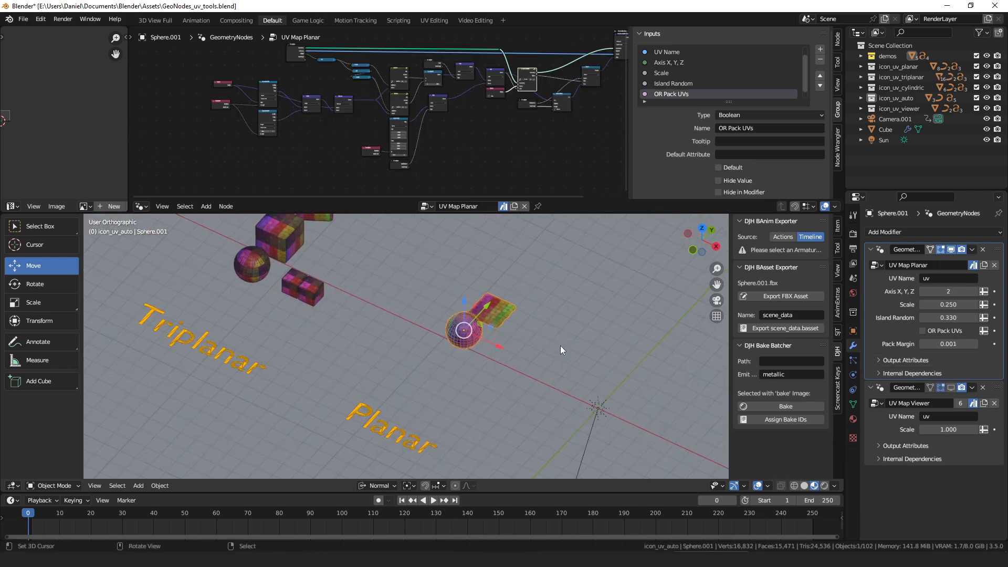
key("KP_Decimal")
middle_click_drag(481, 339, 498, 361)
scroll(401, 379, "down", 2)
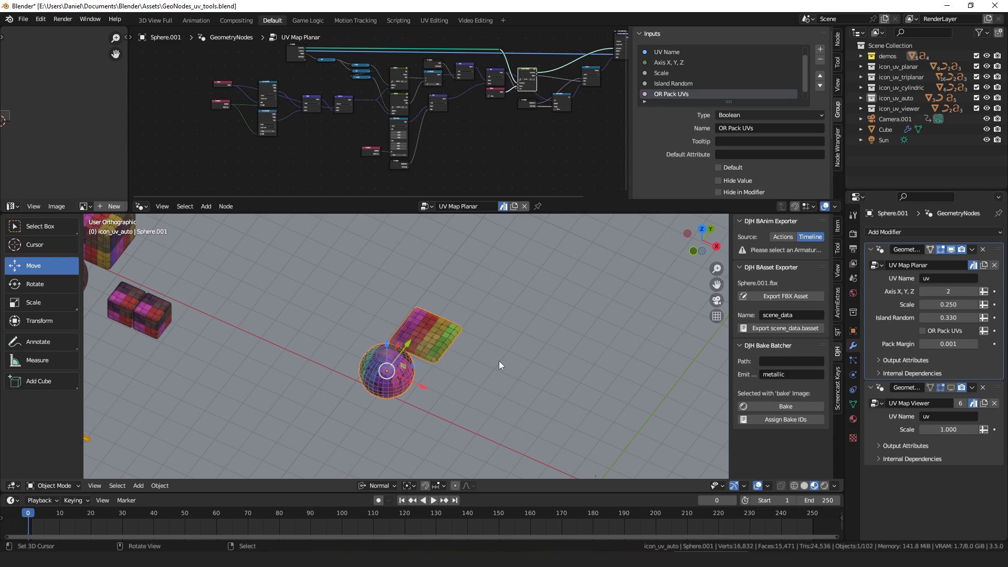
key("KP_Decimal")
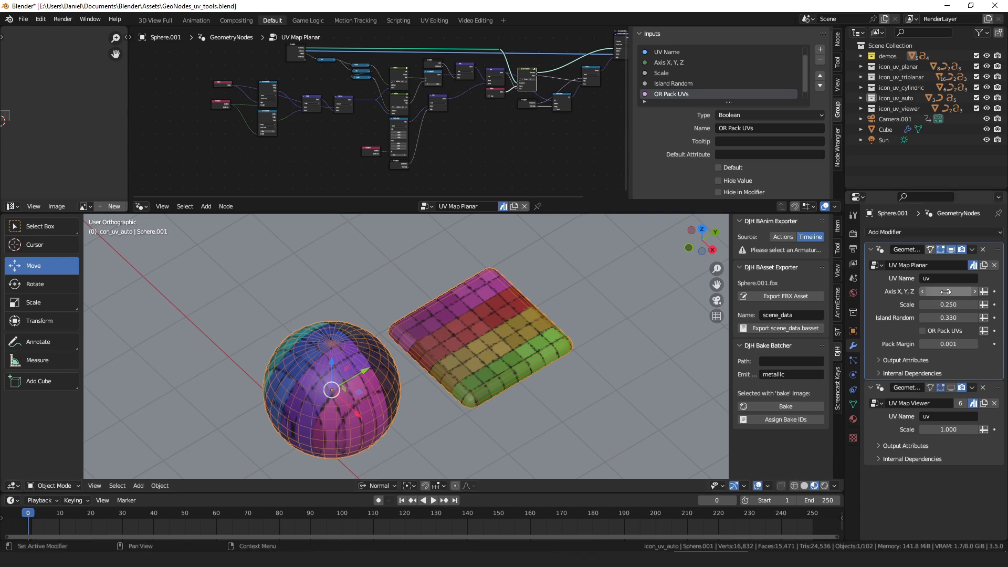
scroll(500, 359, "down", 3)
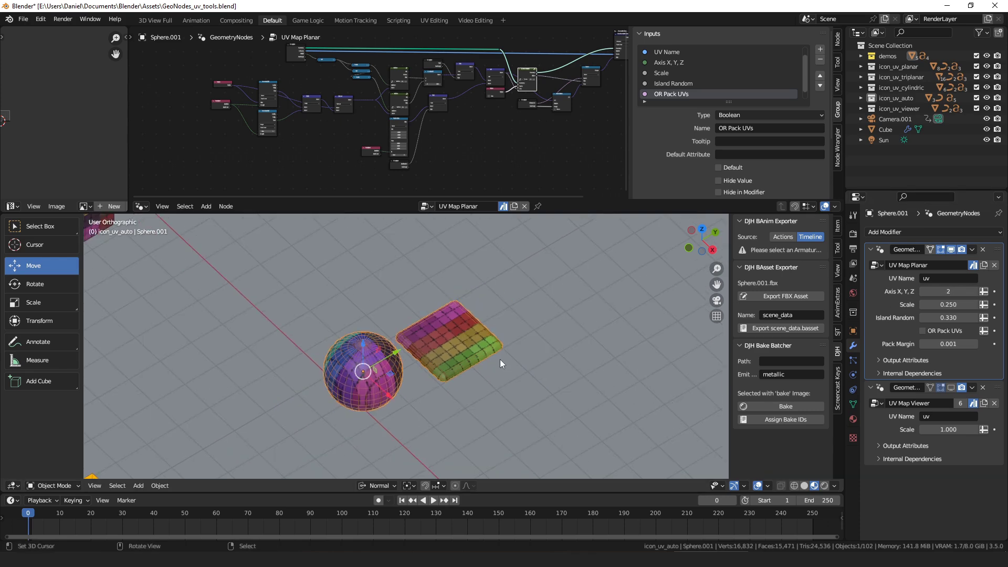
key("KP_7")
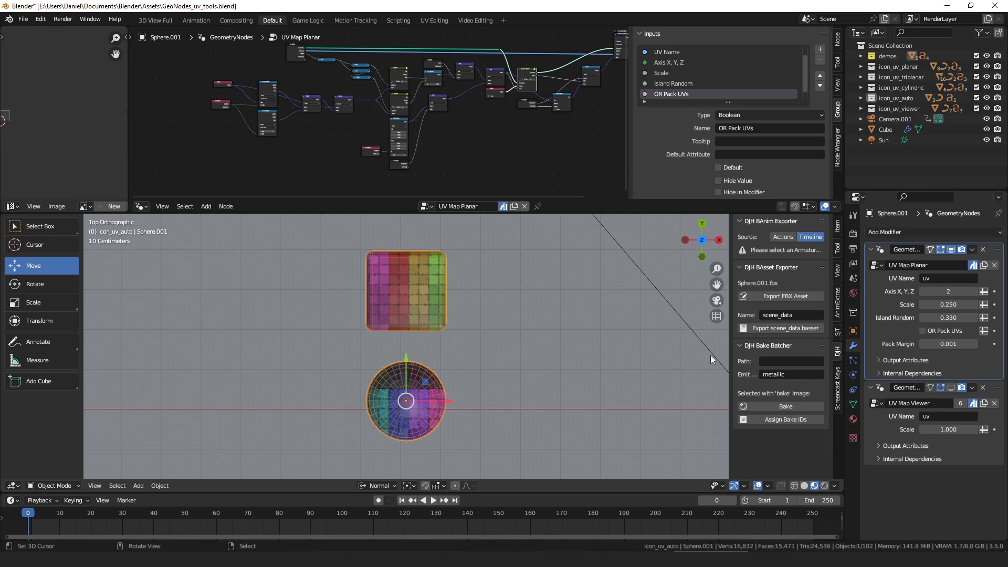
Step: Try axis 1 on the UV Map Planar modifier, comparing top and front views, and restore axis 2
left_click(924, 290)
middle_click_drag(458, 411, 460, 298)
key("KP_7")
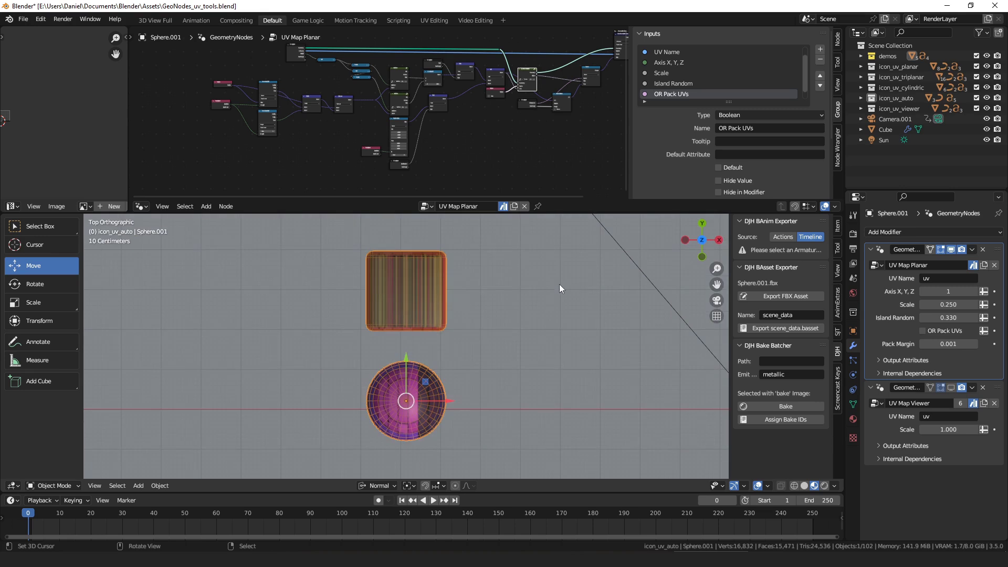
key("KP_1")
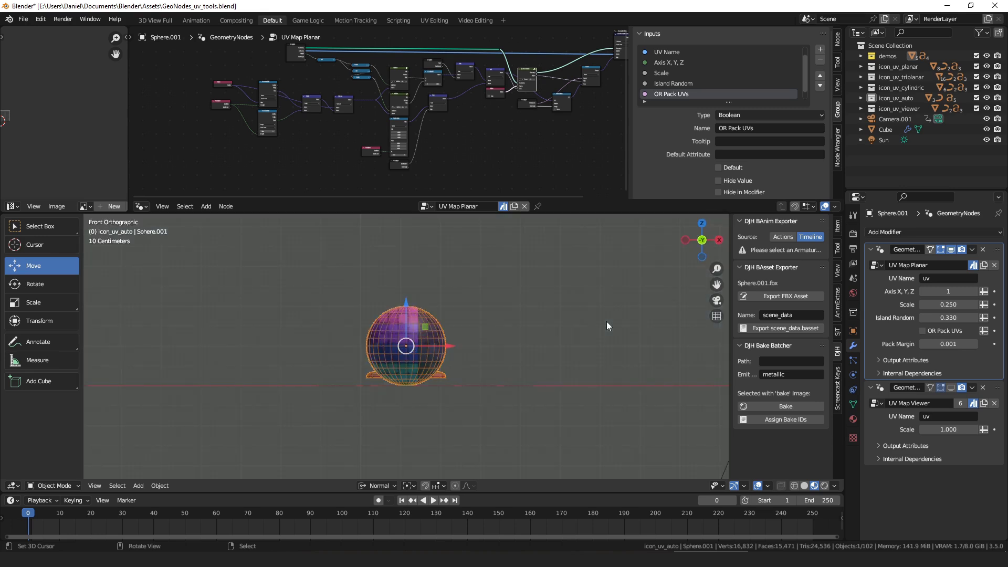
key("KP_7")
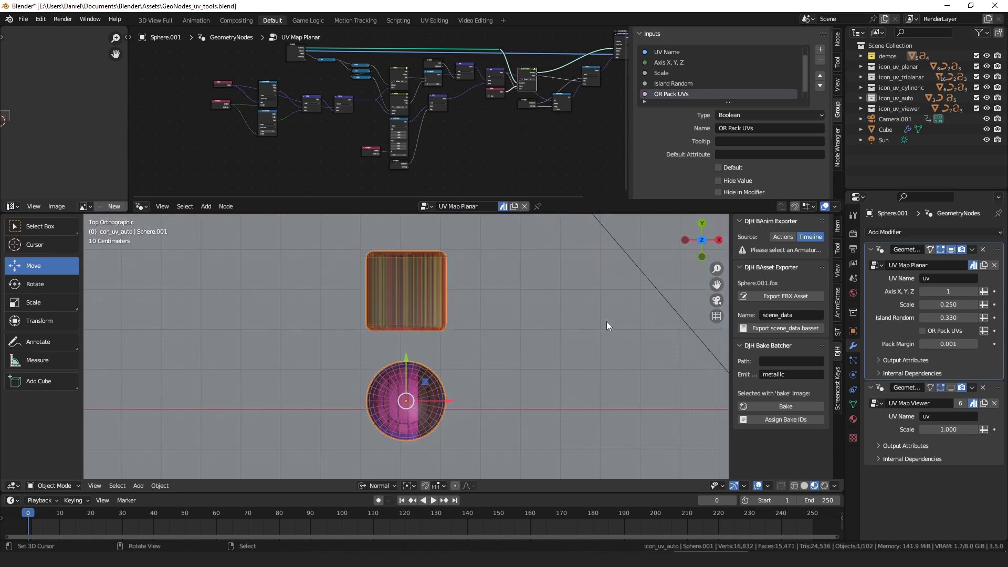
left_click(973, 290)
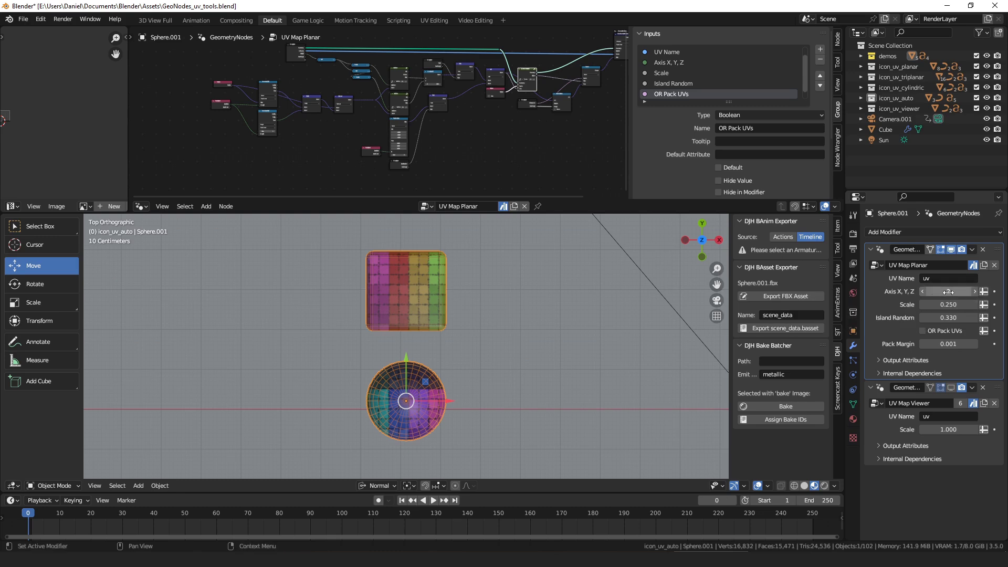
mouse_move(950, 306)
left_mouse_down()
mouse_move(963, 305)
mouse_move(950, 305)
left_mouse_up()
scroll(493, 375, "up", 2)
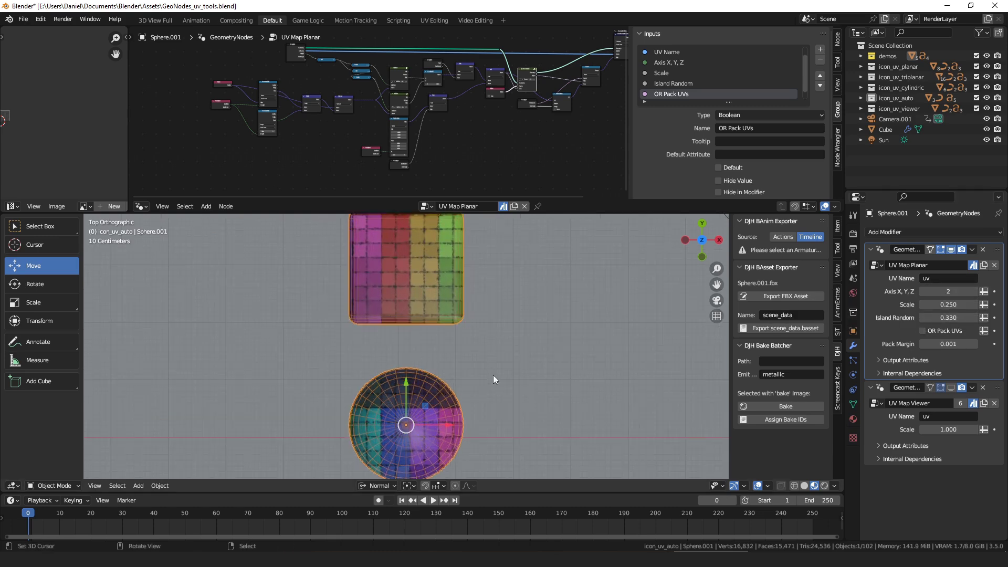
Step: Set the Planar modifier's Island Random to 0 and enable the UV Map Viewer modifier's viewport display
left_click(948, 318)
type("0")
key("Return")
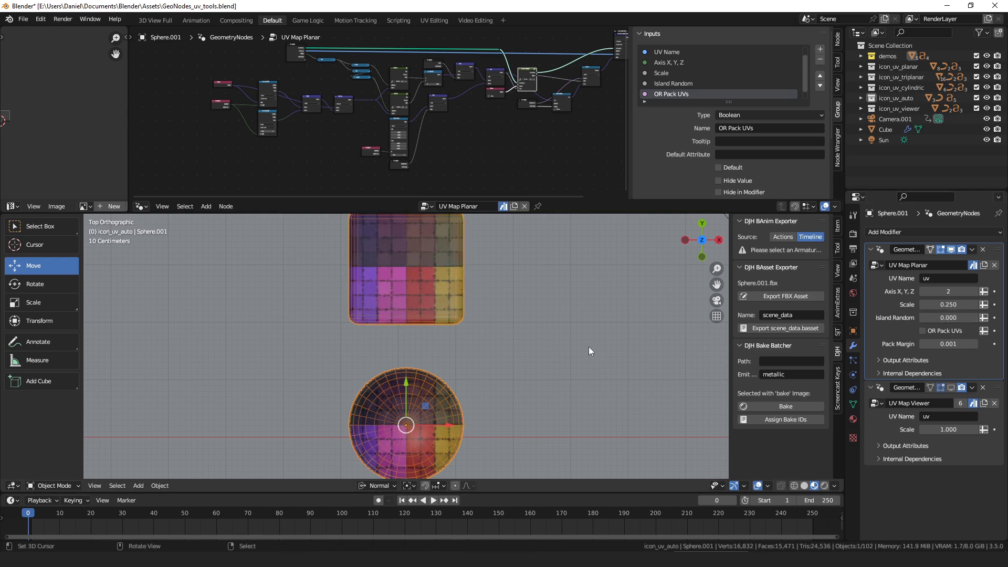
scroll(588, 347, "down", 2)
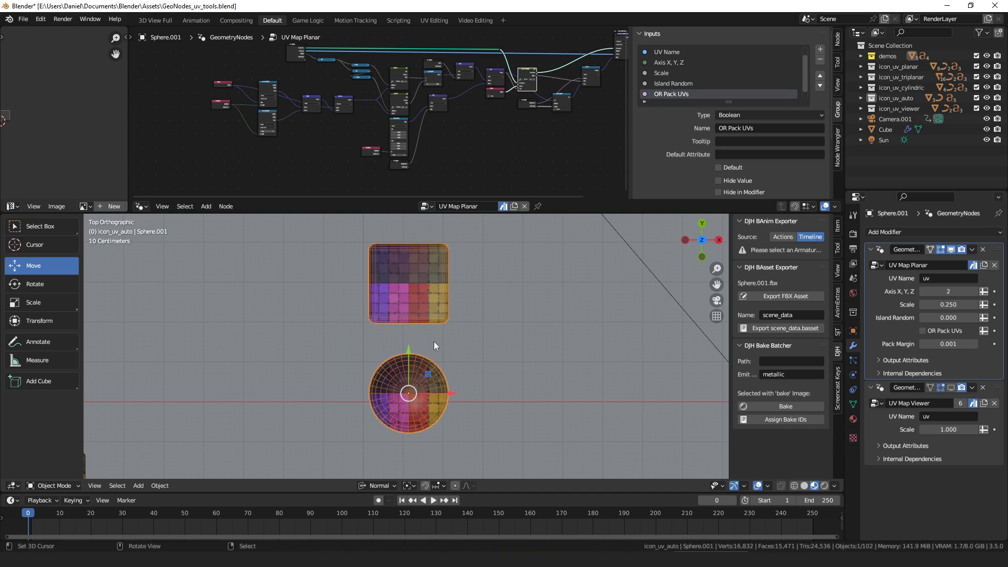
left_click(951, 388)
scroll(455, 394, "up", 3)
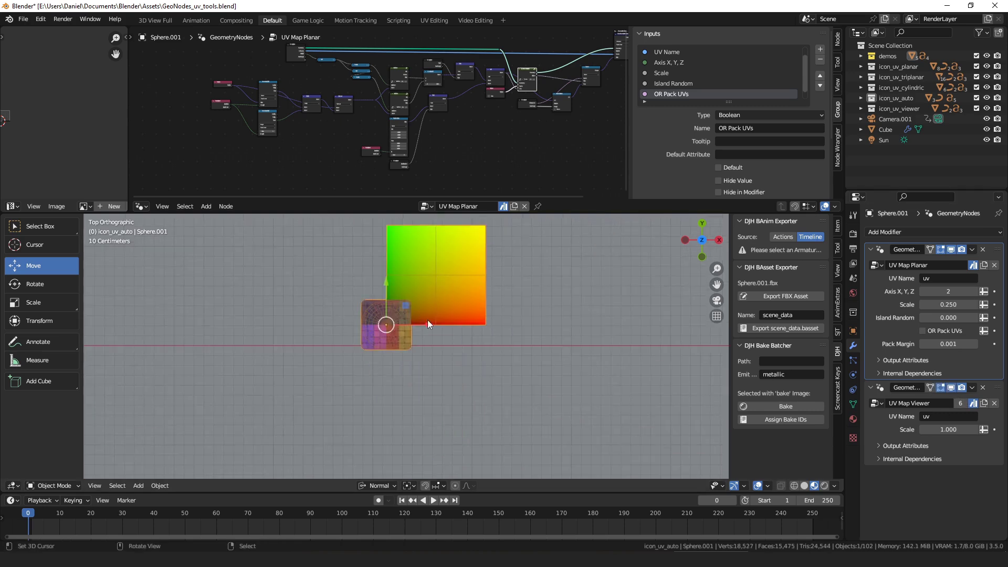
scroll(430, 321, "up", 5)
scroll(609, 300, "down", 3)
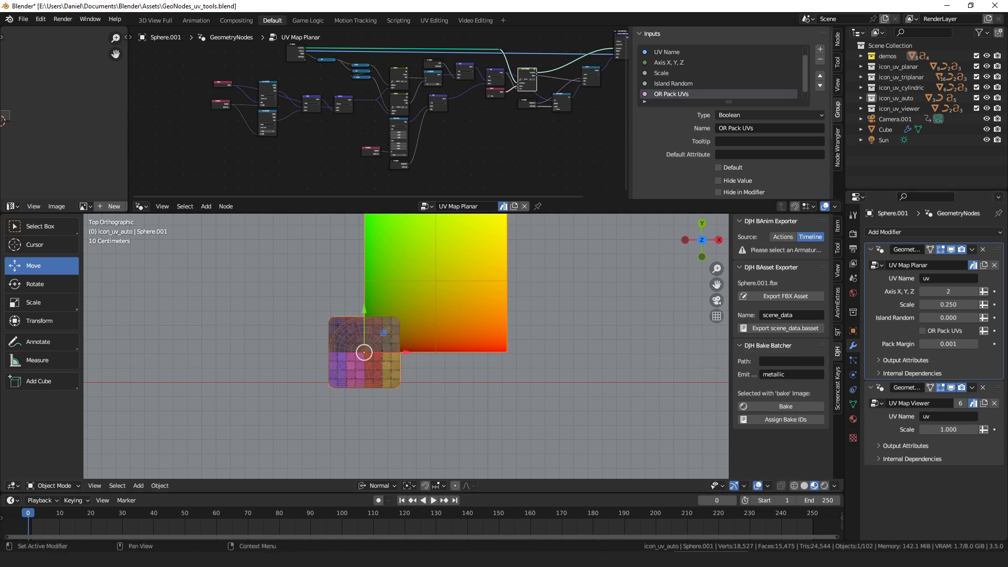
Step: Set Island Random to 0.050 and turn off the UV Map Viewer modifier's viewport display
left_click_drag(943, 319, 959, 318)
scroll(493, 264, "down", 3)
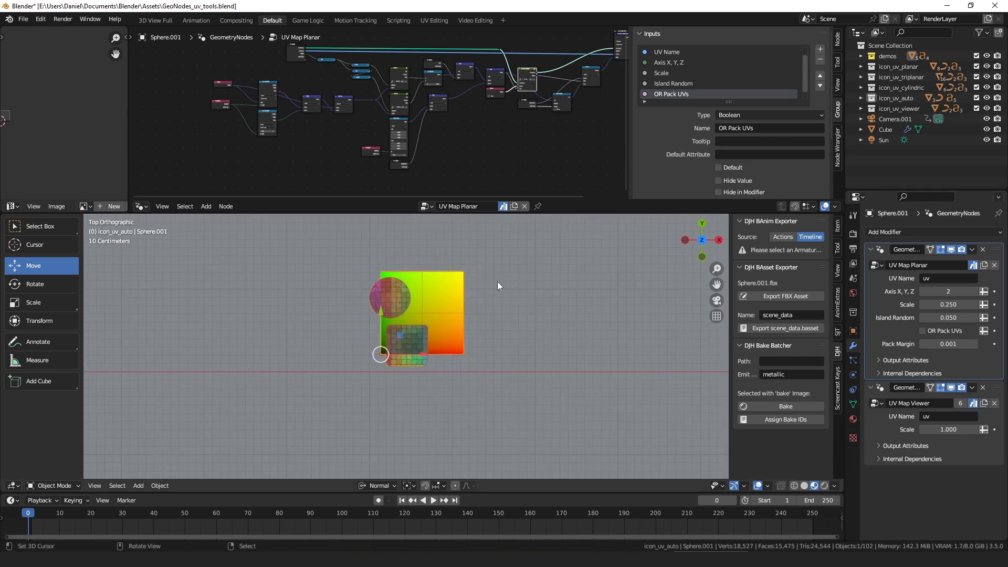
left_click(952, 388)
Step: Set the UV Map Planar modifier's Island Random to 0.170 and enable OR Pack UVs
scroll(537, 323, "down", 5)
middle_click_drag(535, 291, 538, 317, "shift")
scroll(389, 372, "up", 2)
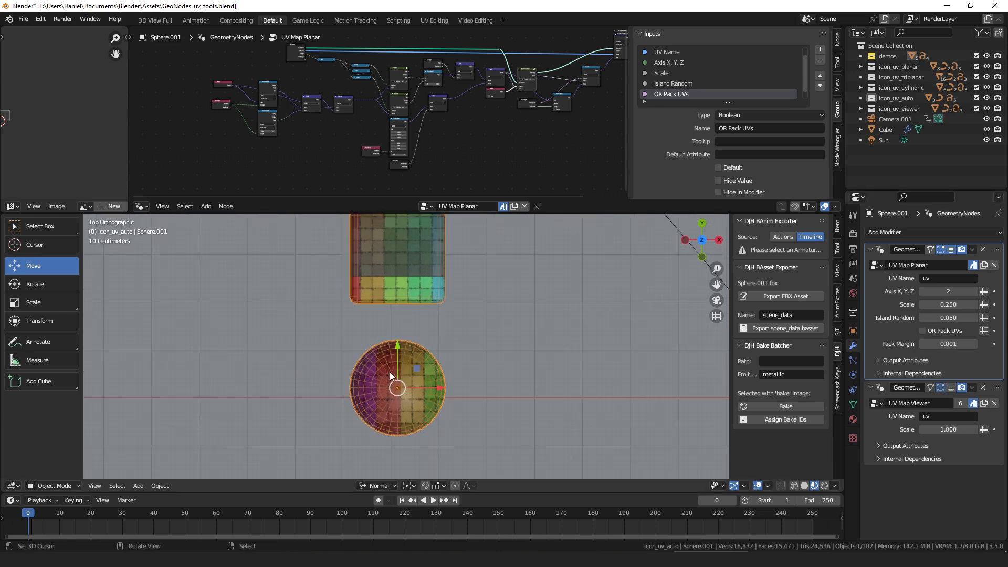
left_click_drag(950, 318, 986, 318)
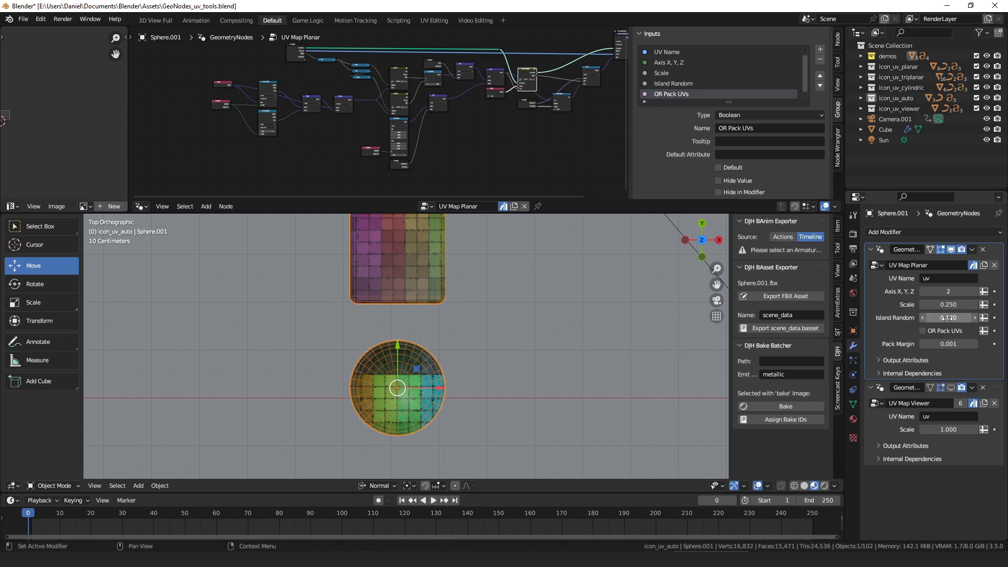
left_click(947, 330)
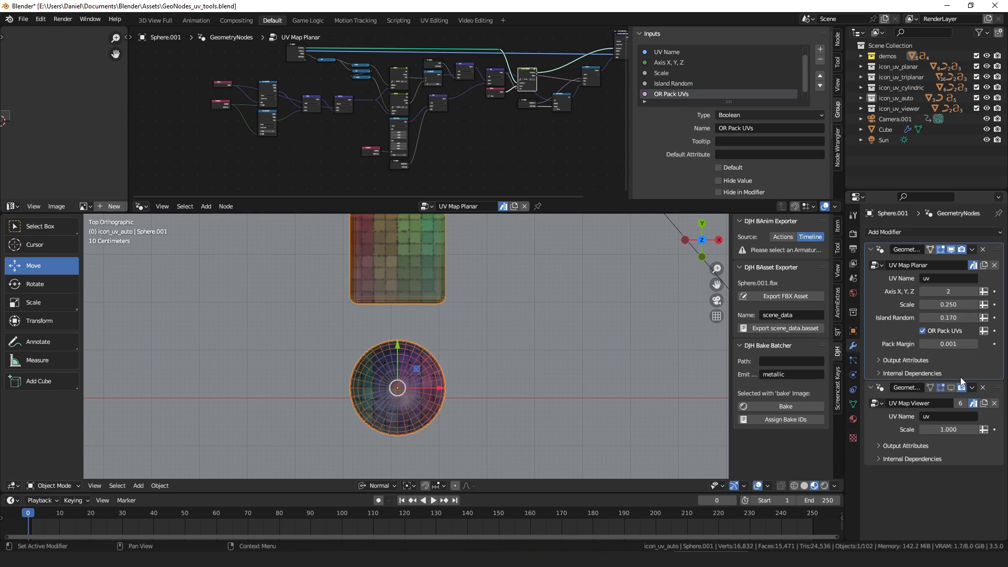
Step: Show the UV Map Viewer modifier in the viewport and set the Planar modifier's Pack Margin to 0.291
left_click(950, 387)
scroll(418, 355, "up", 4)
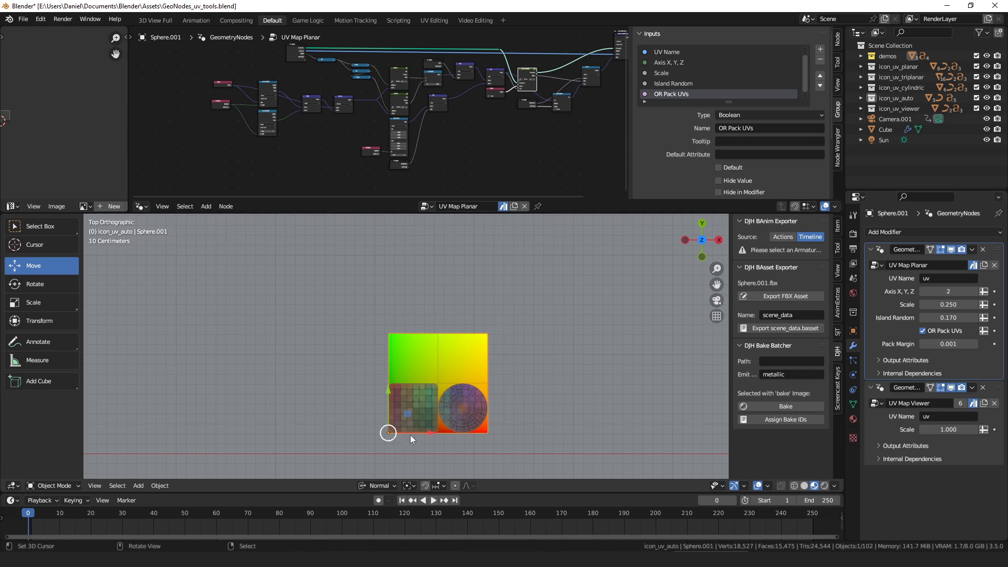
left_click_drag(947, 343, 987, 343)
scroll(497, 99, "down", 4)
Step: Add a Position node feeding the Value input of the Store Named Attribute node before the Group Output
left_click(490, 151)
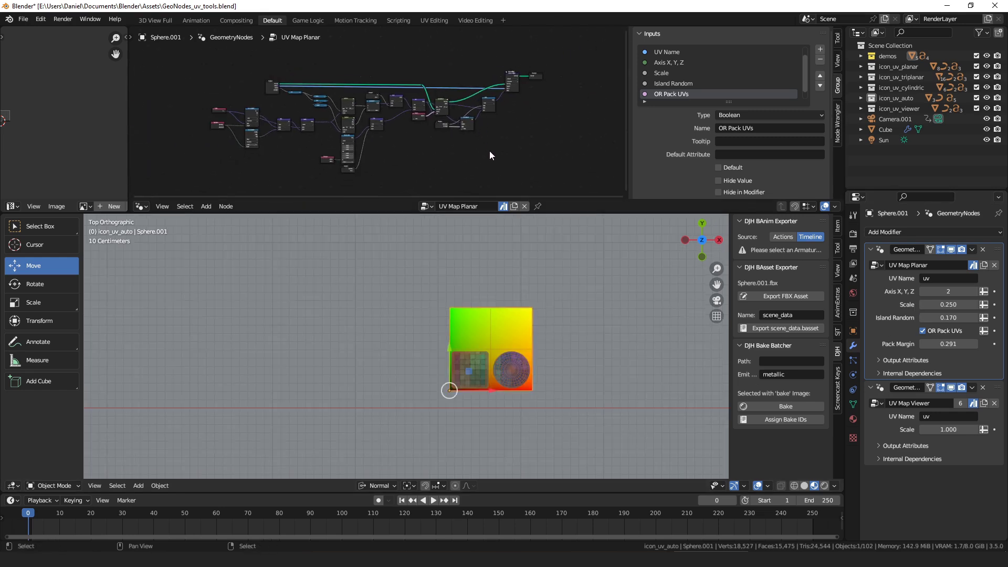
scroll(481, 118, "up", 6)
middle_click_drag(483, 108, 370, 174)
scroll(578, 99, "up", 2)
scroll(448, 91, "up", 4)
scroll(391, 173, "up", 5)
middle_click_drag(482, 182, 500, 141)
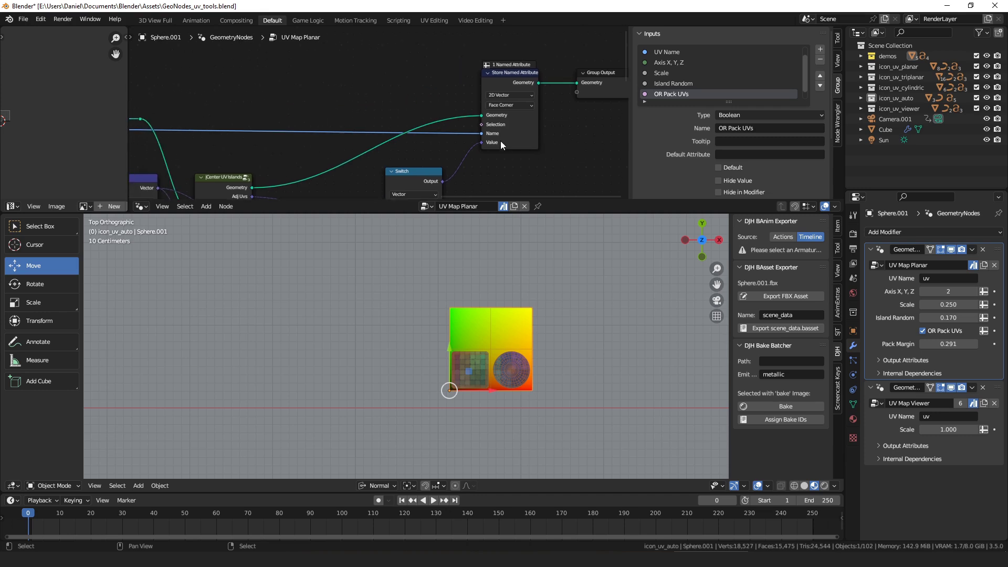
left_click_drag(482, 142, 382, 73)
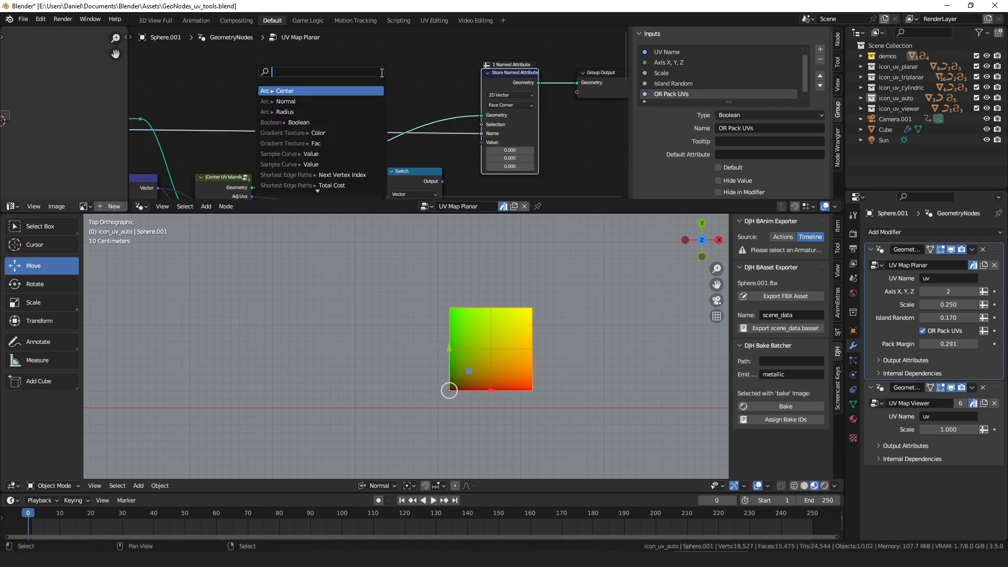
type("pos")
key("Return")
left_click(419, 78)
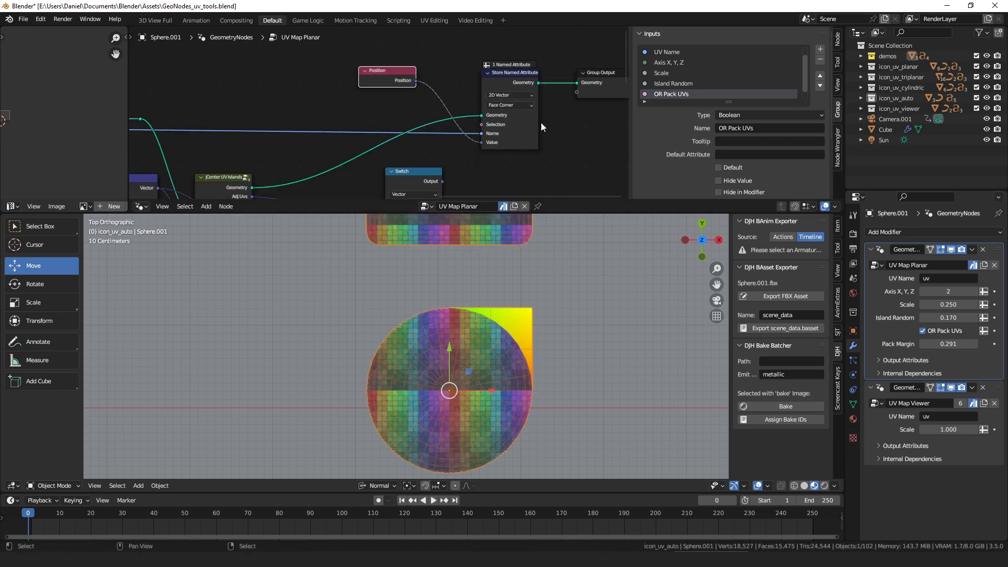
middle_click_drag(540, 126, 432, 111)
scroll(480, 307, "down", 5)
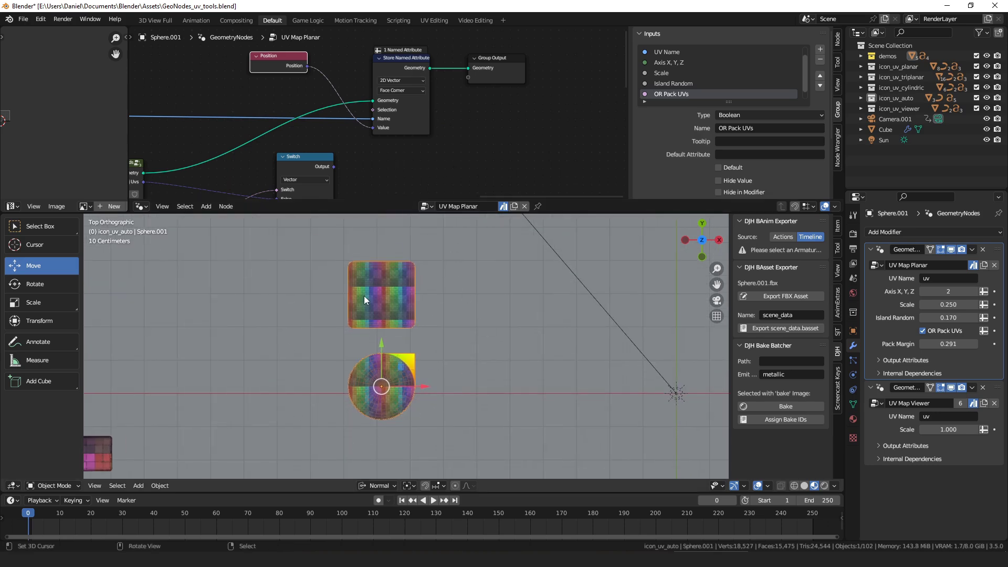
Step: Reconnect the Switch output to Store Named Attribute's Value input and delete the Position node wired there
middle_click_drag(395, 151, 462, 159)
left_click_drag(346, 74, 358, 71)
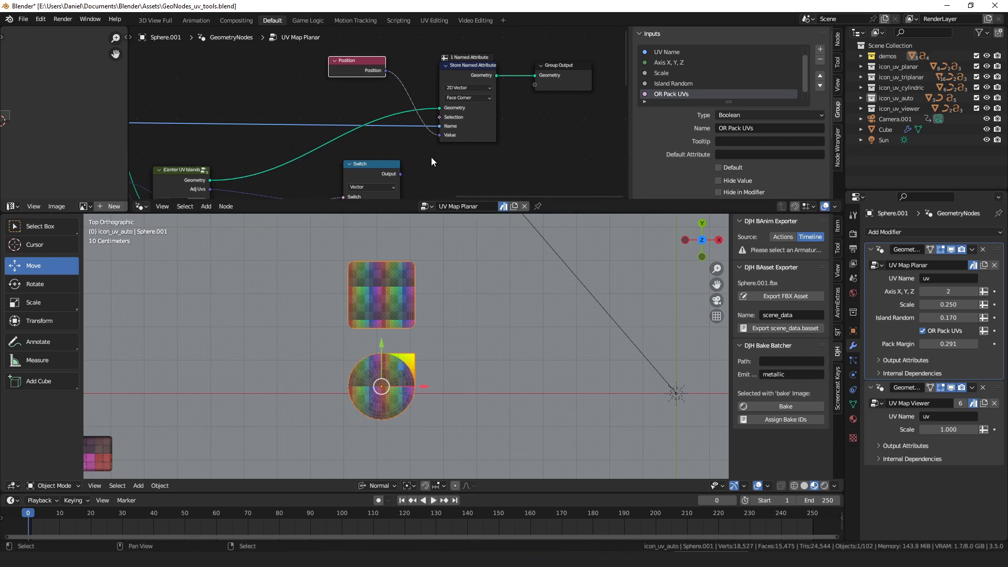
left_click_drag(400, 174, 437, 136)
key("x")
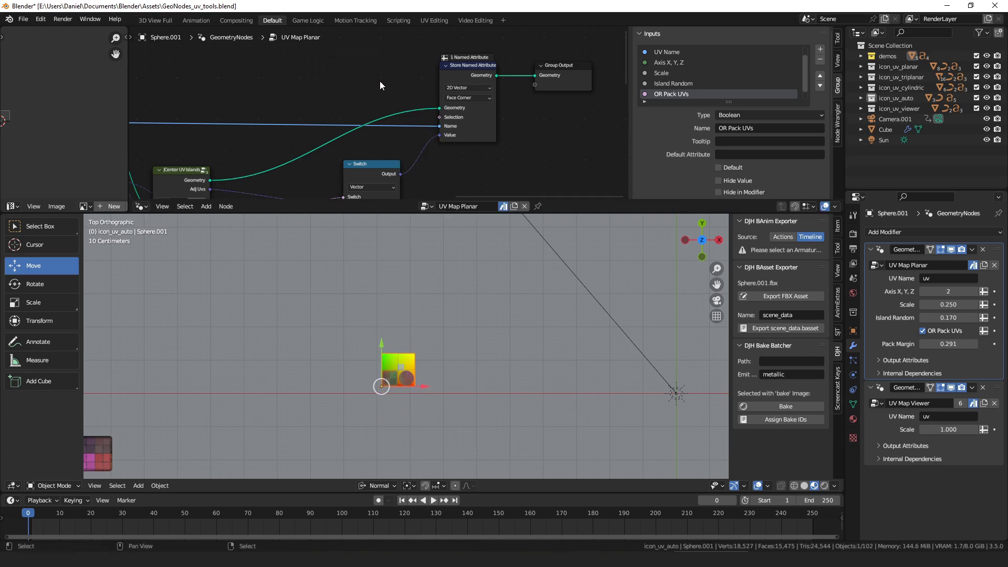
Step: Examine the Accumulate Field nodes fed by Position and Mesh Island at the start of the UV Map Planar group
scroll(398, 107, "down", 3)
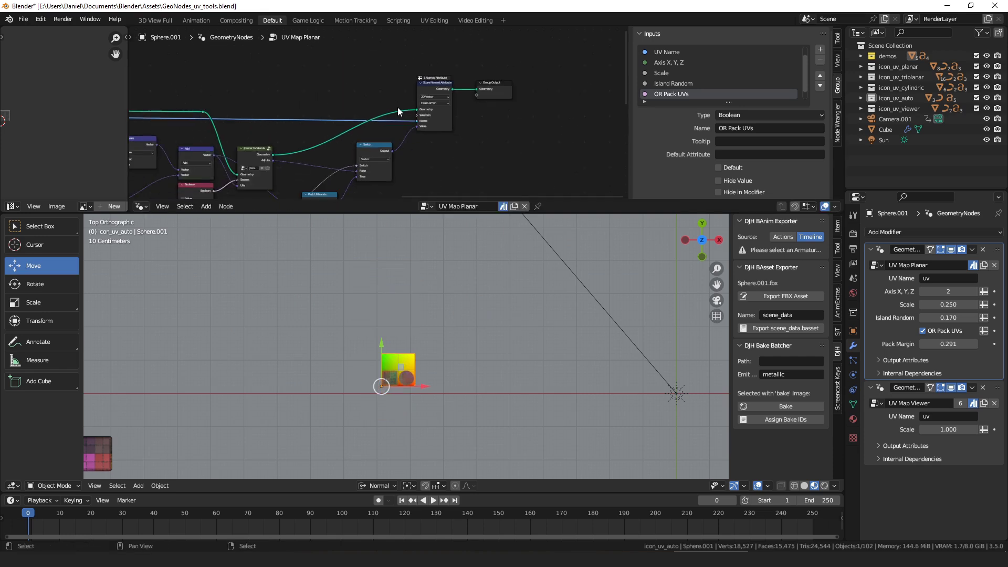
scroll(383, 101, "down", 4)
middle_click_drag(326, 122, 549, 150, "shift")
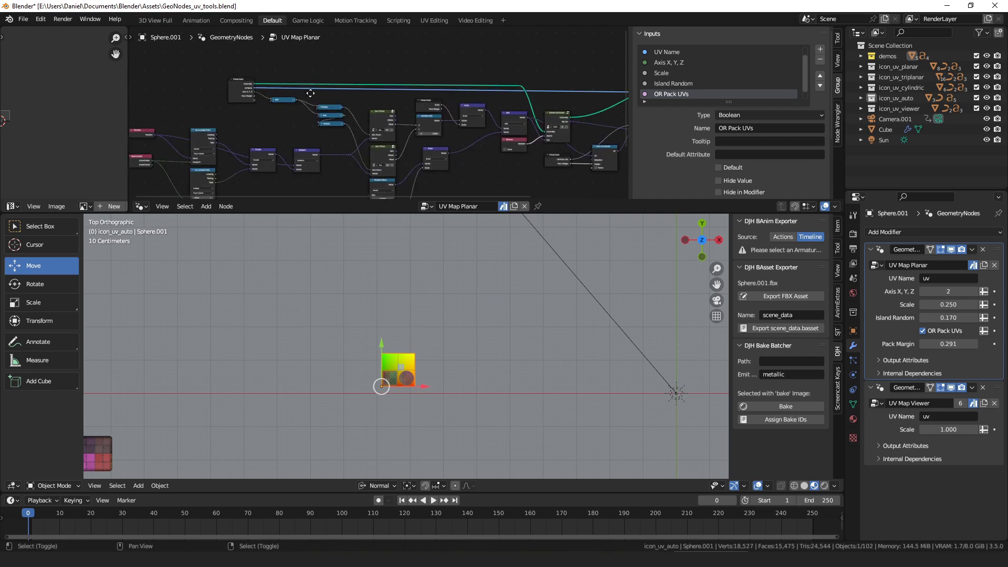
middle_click_drag(310, 93, 444, 94, "shift")
scroll(445, 93, "left", 2, "ctrl")
scroll(433, 95, "up", 4)
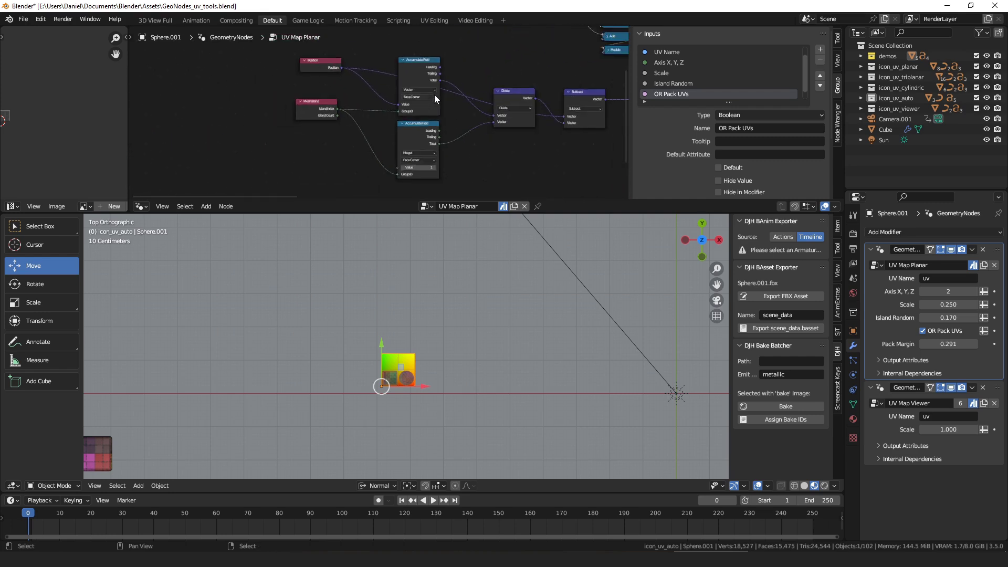
Step: Examine the Divide and Subtract vector nodes that follow the Accumulate Field nodes
scroll(397, 110, "down", 3)
middle_click_drag(408, 108, 229, 109)
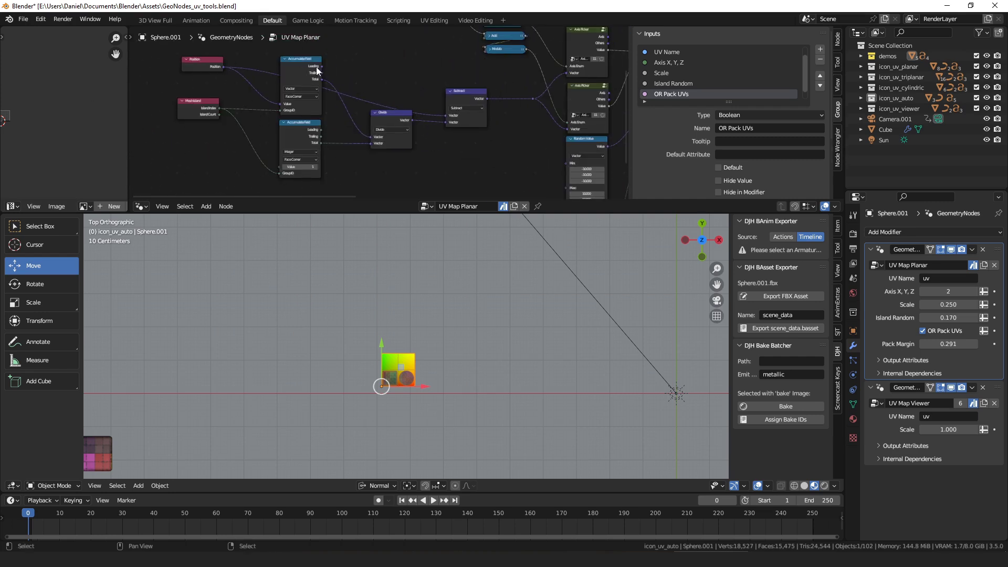
left_click_drag(389, 113, 386, 114)
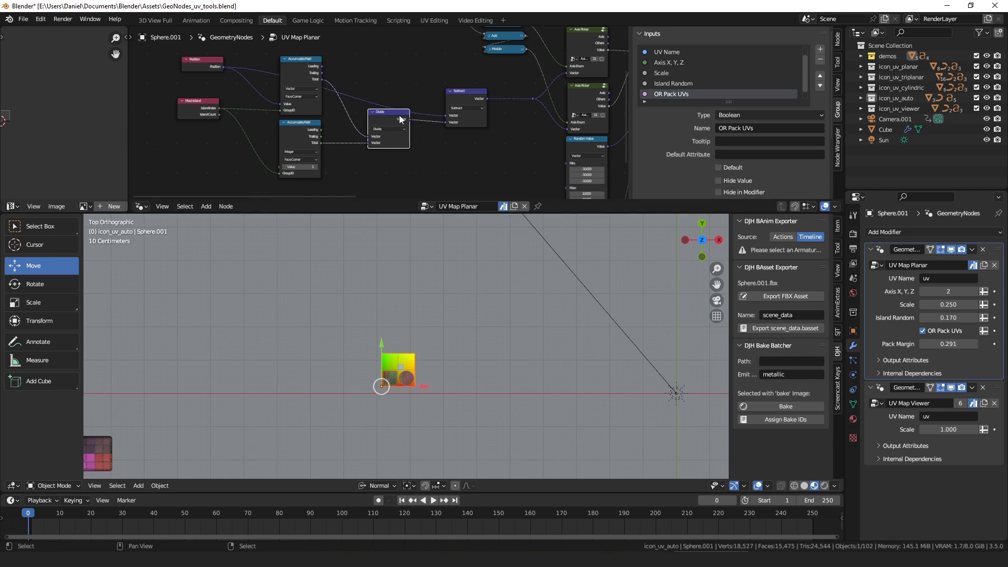
scroll(401, 118, "up", 2)
middle_click_drag(472, 89, 354, 109)
left_click_drag(355, 109, 354, 106)
middle_click_drag(353, 106, 401, 119)
scroll(452, 115, "up", 1)
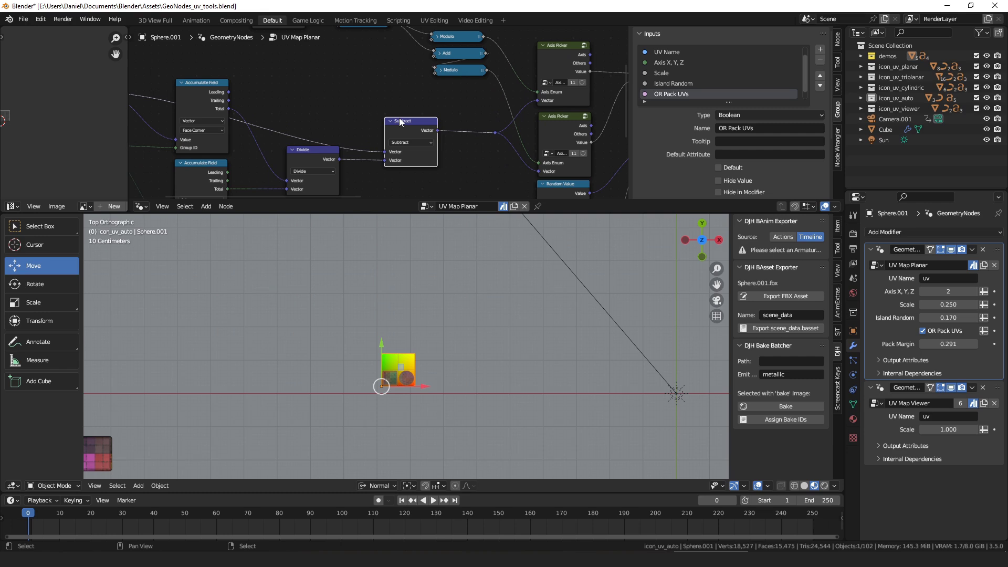
scroll(420, 109, "down", 4)
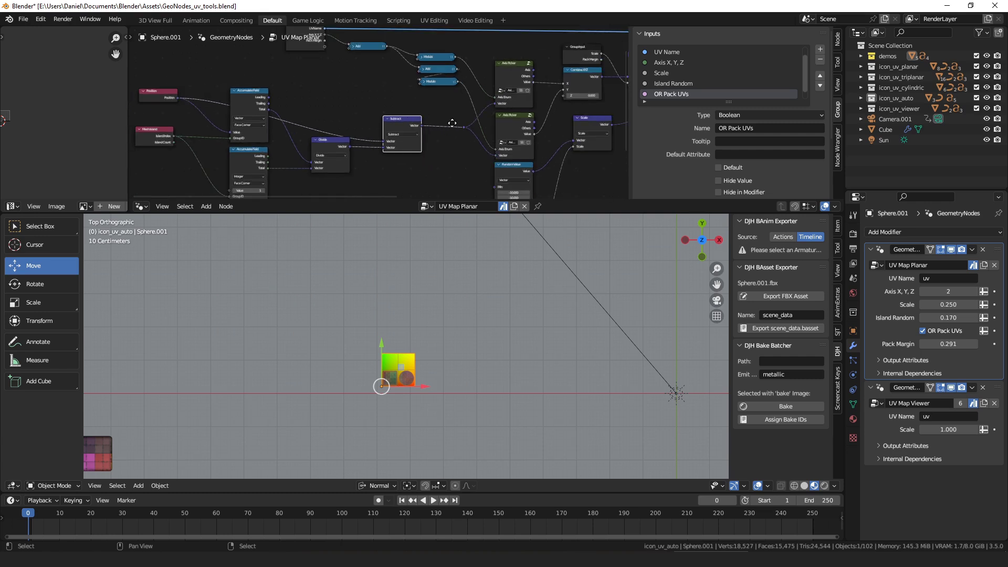
middle_click_drag(452, 125, 406, 110)
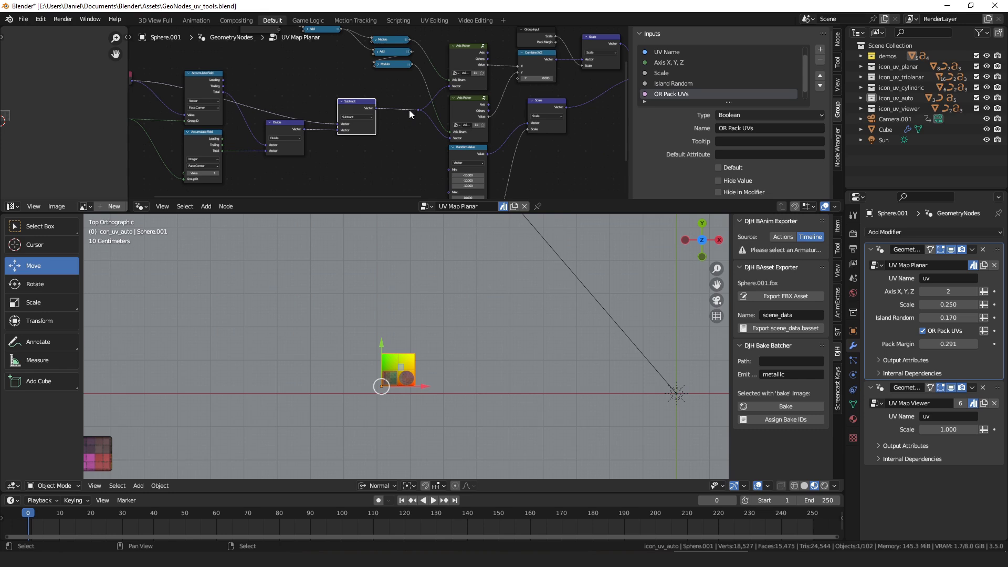
Step: Add a Set Position node with its Position driven by the Subtract vector, and connect its Geometry output to a Viewer node
middle_click_drag(407, 107, 326, 210)
scroll(351, 146, "up", 1)
left_click_drag(372, 33, 509, 55)
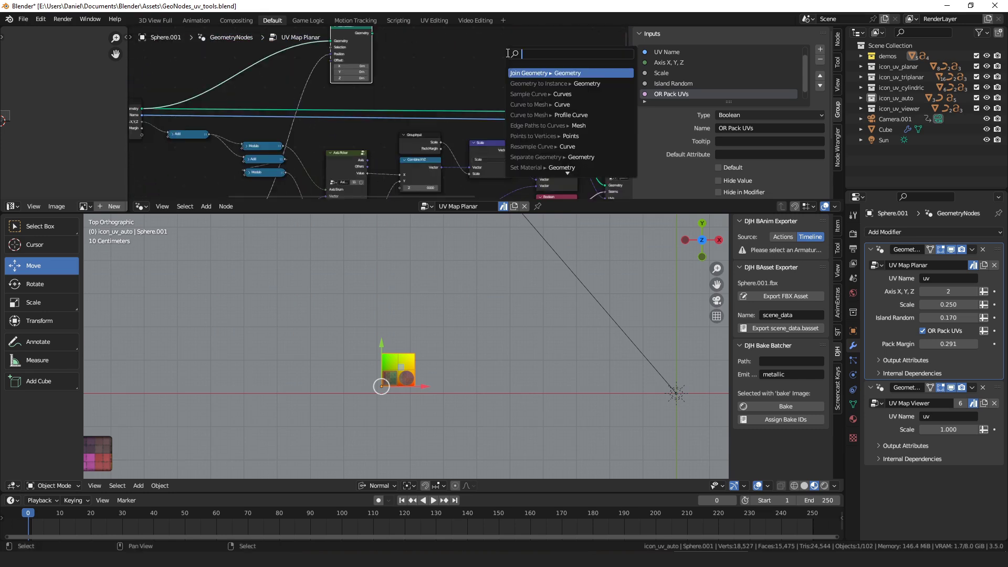
left_click(557, 148)
left_click(471, 38)
scroll(418, 314, "up", 4)
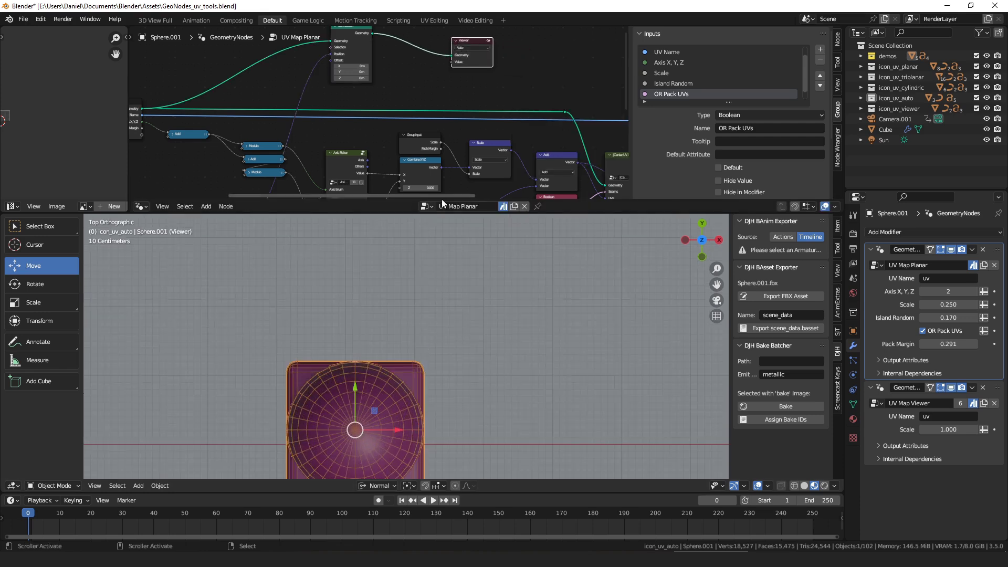
scroll(418, 314, "down", 3)
scroll(347, 148, "down", 6)
left_click_drag(422, 77, 382, 77)
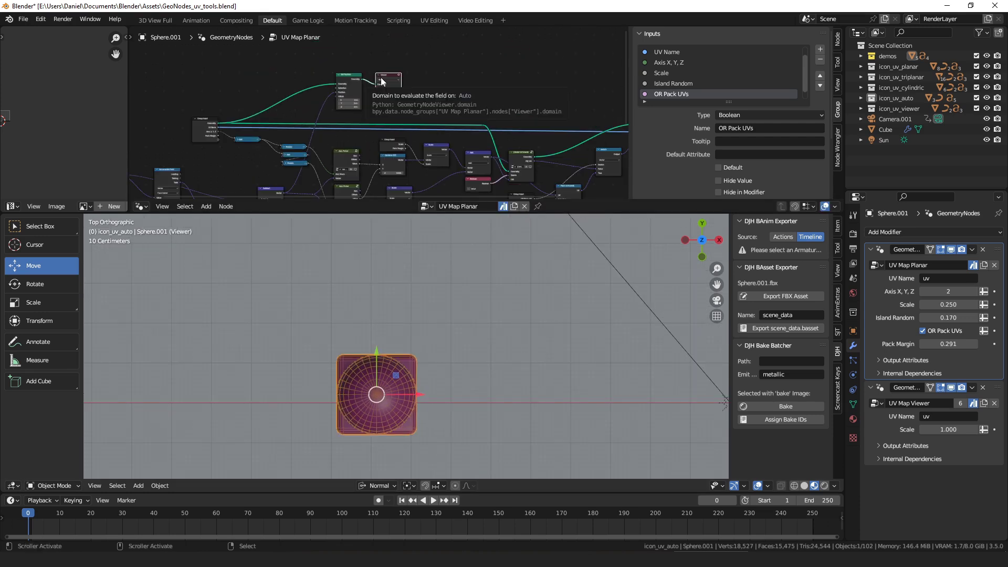
scroll(382, 79, "up", 4)
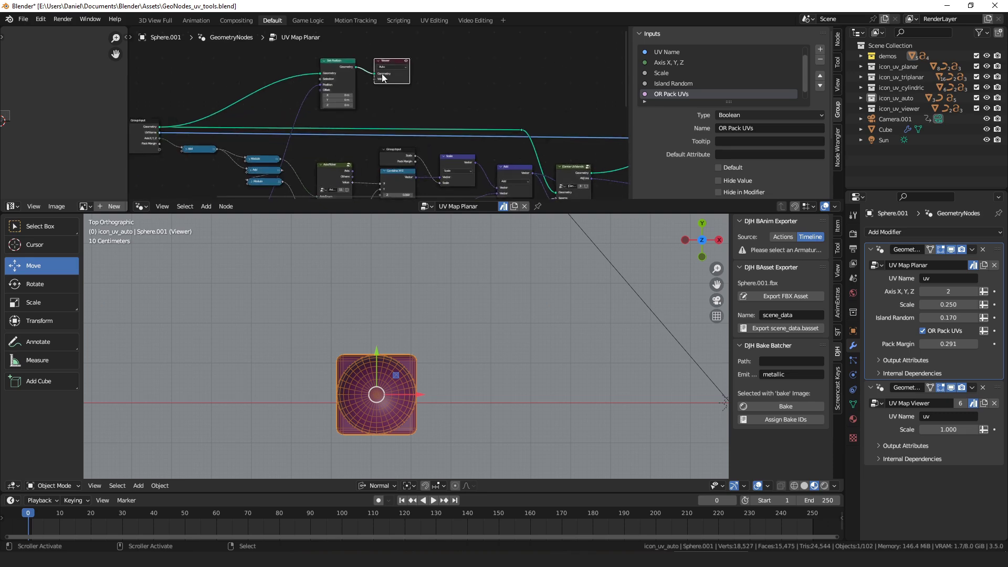
left_click_drag(350, 63, 354, 61)
Step: Examine the two Axis Picker group nodes that receive the Subtract vector
middle_click_drag(381, 96, 445, 61)
scroll(440, 86, "up", 5)
middle_click_drag(426, 123, 439, 57)
left_click_drag(444, 127, 444, 128)
middle_click_drag(443, 133, 400, 92)
left_click_drag(399, 111, 398, 109)
middle_click_drag(374, 171, 367, 109)
Step: Examine the Random Value node with its Mesh Island ID input and the Island Random group input beneath it
scroll(368, 109, "down", 5)
middle_click_drag(449, 93, 440, 61)
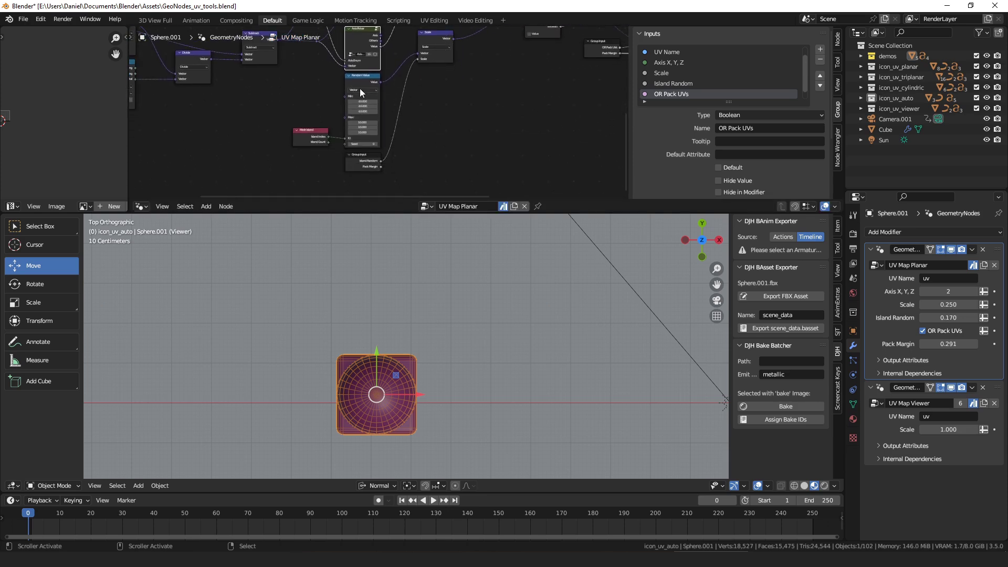
left_click_drag(360, 80, 361, 80)
middle_click_drag(449, 54, 472, 31)
scroll(403, 116, "up", 4)
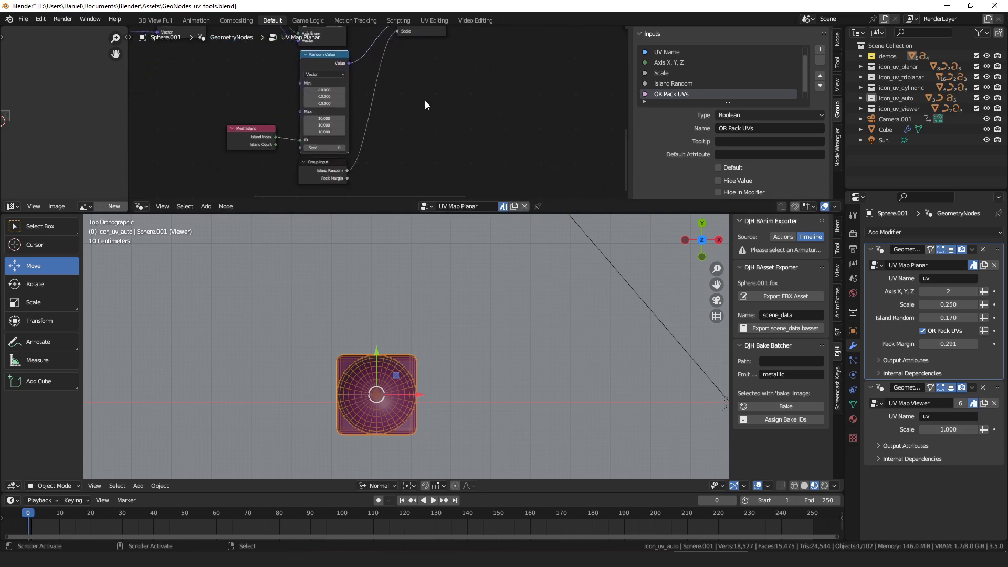
left_click_drag(266, 140, 263, 141)
left_click_drag(313, 169, 311, 168)
Step: Examine the Scale and Add vector nodes and the Center UV Islands group that follow the Axis Pickers
middle_click_drag(422, 85, 357, 164)
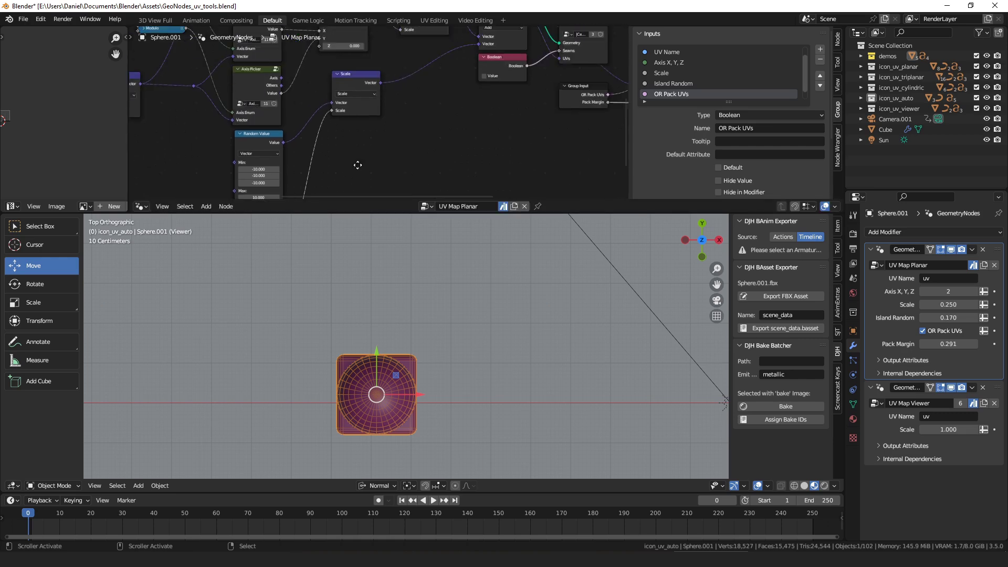
middle_click_drag(383, 69, 304, 142)
mouse_move(276, 67)
middle_mouse_down()
mouse_move(265, 80)
mouse_move(319, 99)
middle_mouse_up()
left_click_drag(319, 100, 318, 100)
middle_click_drag(419, 89, 313, 58)
scroll(440, 84, "down", 3)
scroll(391, 112, "up", 4)
middle_click_drag(424, 95, 337, 129)
left_click_drag(340, 127, 346, 118)
scroll(351, 81, "down", 4)
middle_click_drag(315, 53, 358, 102)
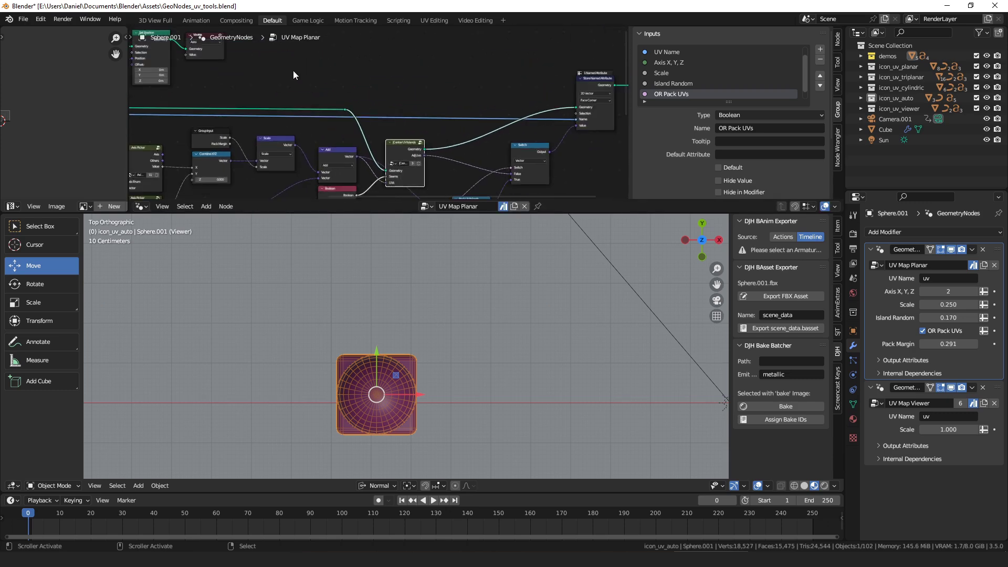
Step: Move the Viewer and Set Position nodes above the Add node and wire Add's Vector output into Set Position's Position input
middle_click_drag(293, 71, 380, 98)
left_click_drag(432, 136, 219, 73)
left_click_drag(240, 62, 524, 73)
left_click_drag(445, 183, 506, 97)
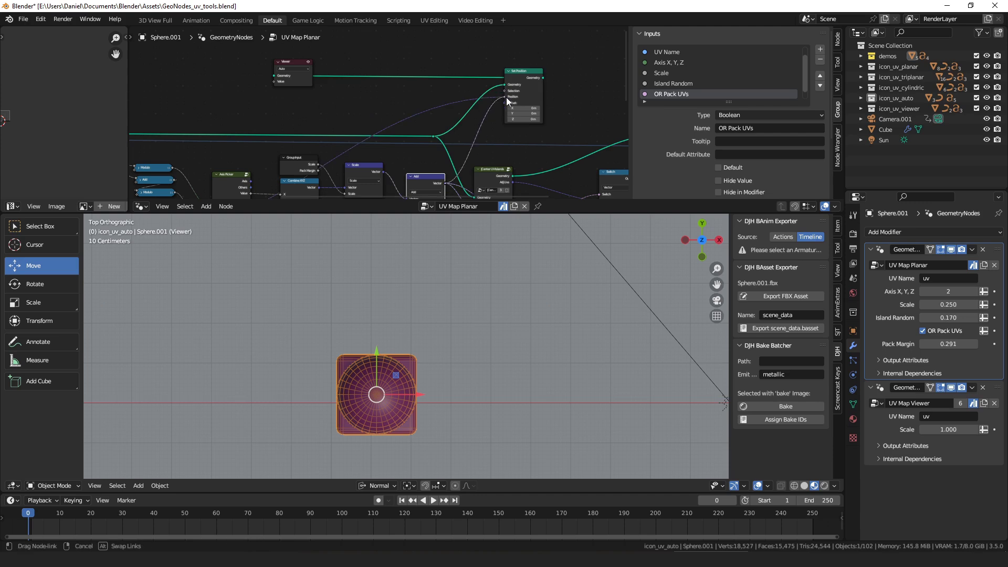
left_click_drag(506, 97, 506, 96)
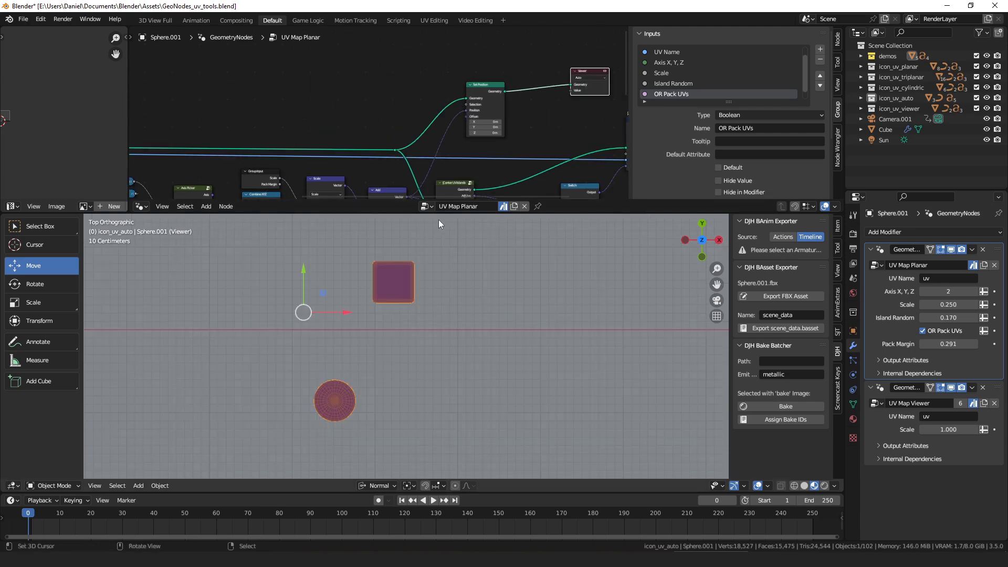
Step: Reset the Planar modifier's Island Random to 0, set it to 1.000, and inspect the island spread in the viewport
middle_click_drag(404, 312, 394, 267, "shift")
middle_click_drag(481, 140, 470, 96)
scroll(470, 96, "down", 3)
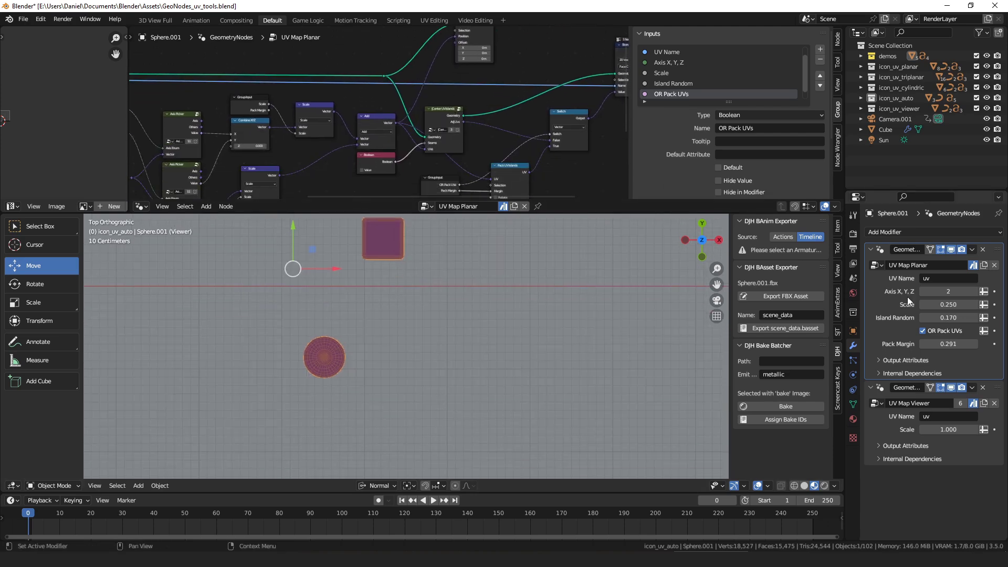
key("BackSpace")
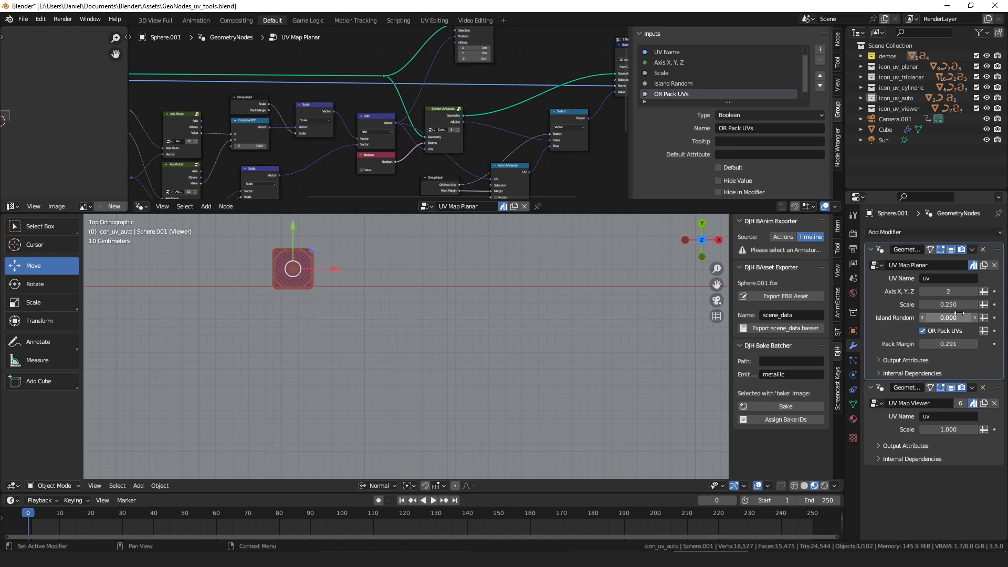
left_click_drag(946, 318, 977, 317)
scroll(550, 297, "down", 6)
scroll(545, 331, "down", 6)
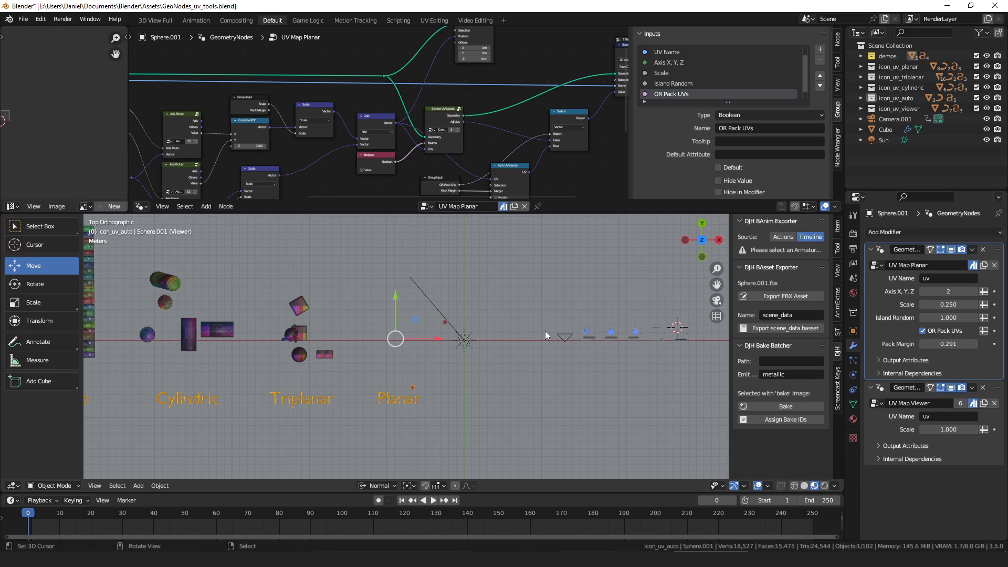
scroll(545, 331, "up", 6)
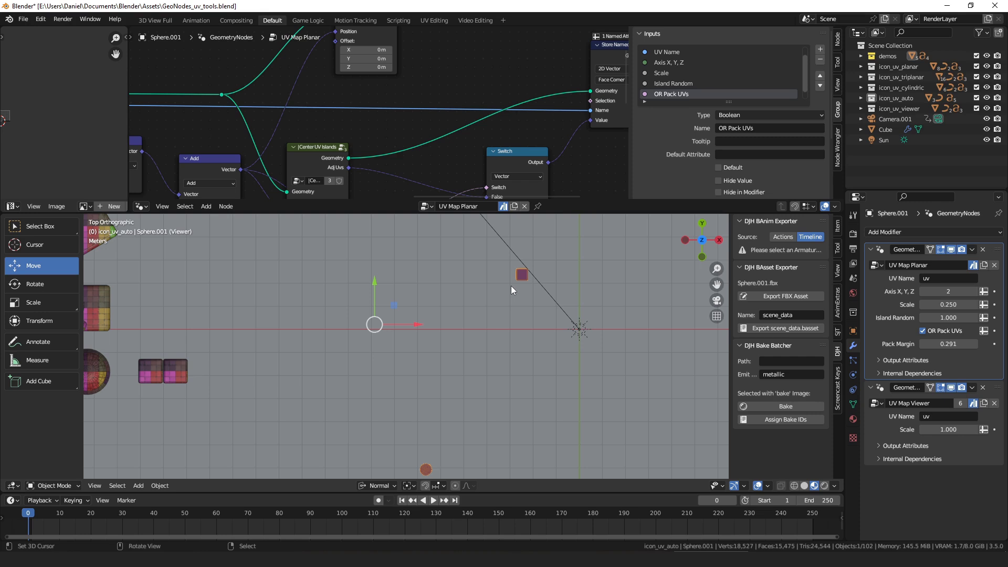
Step: Connect the Center UV Islands Geometry and Adj Uvs outputs to Set Position's Geometry and Position inputs
scroll(373, 94, "down", 3)
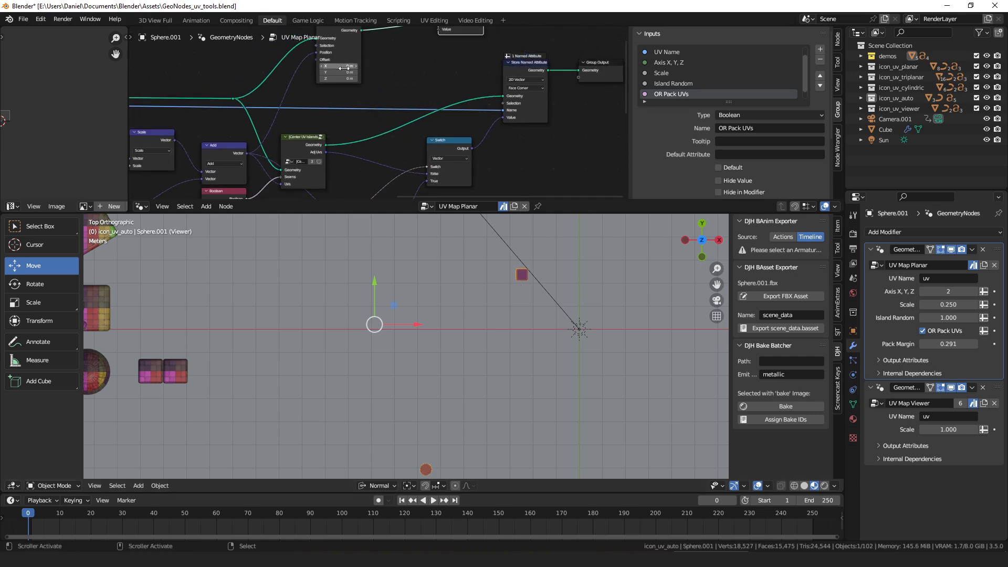
mouse_move(320, 81)
middle_mouse_down()
mouse_move(318, 116)
mouse_move(317, 77)
middle_mouse_up()
scroll(342, 123, "up", 1)
middle_click_drag(342, 123, 300, 135)
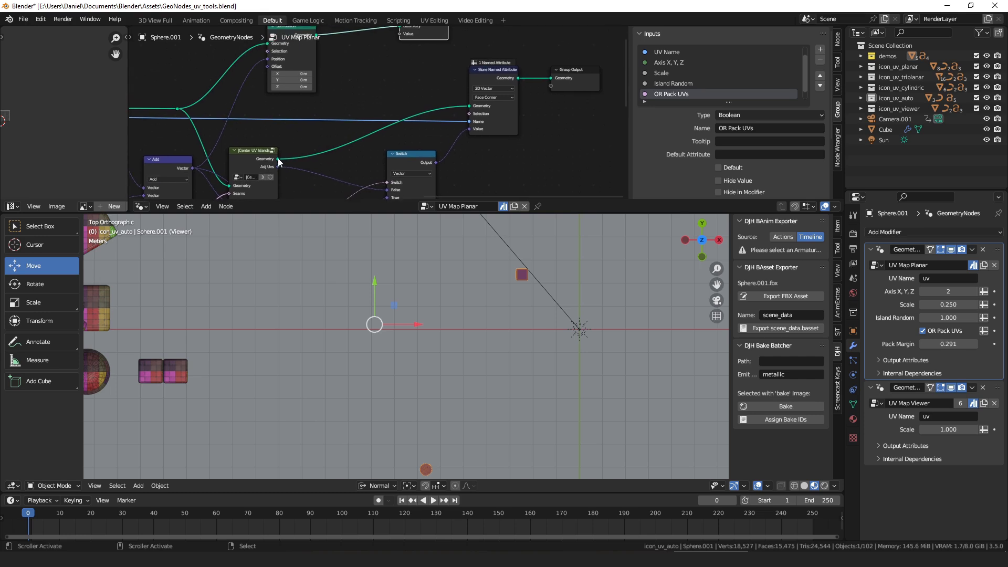
left_click_drag(278, 158, 271, 63)
left_click_drag(286, 55, 366, 73)
middle_click_drag(308, 159, 348, 135)
left_click_drag(318, 158, 388, 70)
scroll(392, 282, "up", 8)
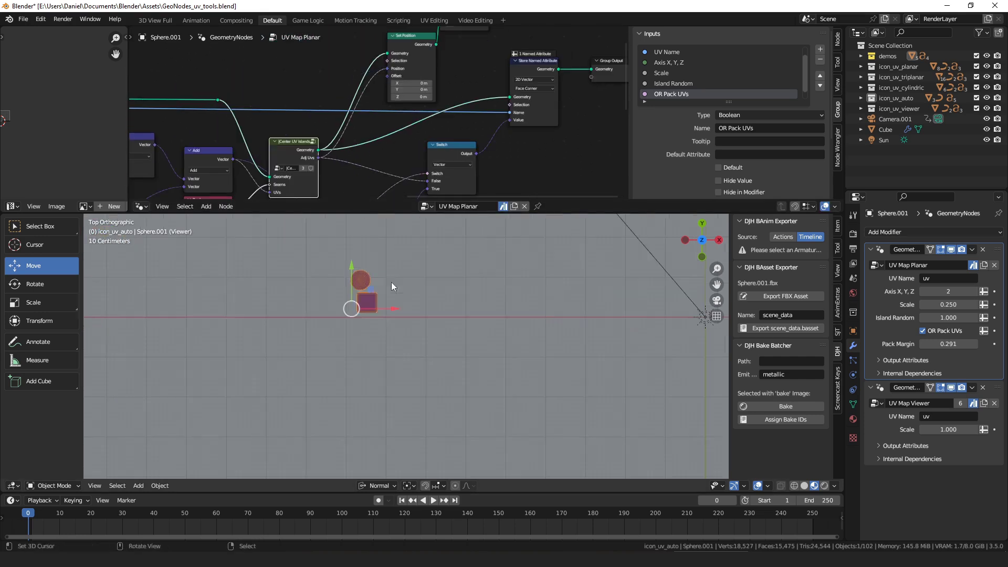
Step: Delete the temporary Set Position and Viewer nodes from the UV Map Planar group
middle_click_drag(448, 114, 439, 141)
left_click(395, 68)
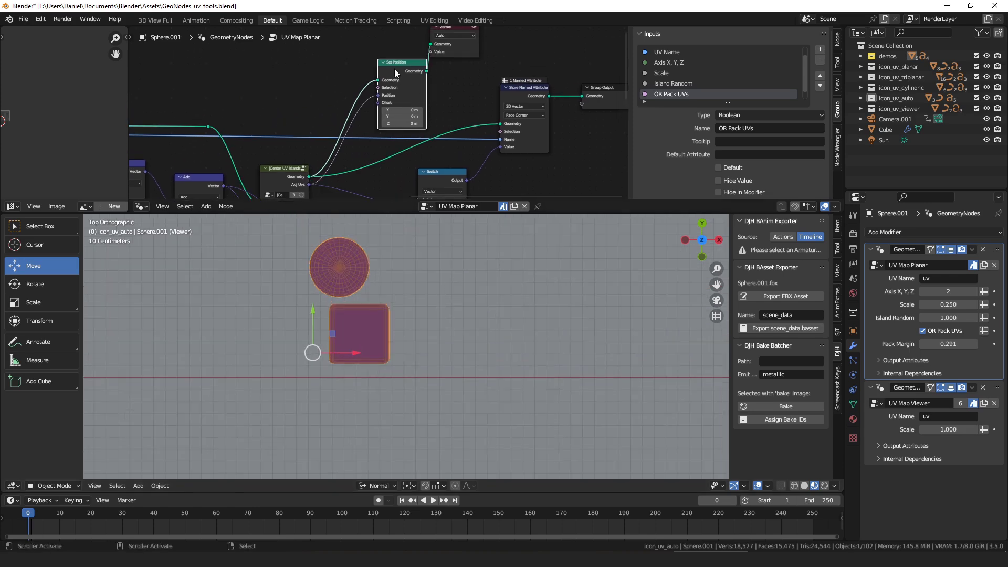
key("ctrl+x")
left_click(470, 48)
key("ctrl+x")
scroll(467, 100, "down", 5)
left_click(519, 96)
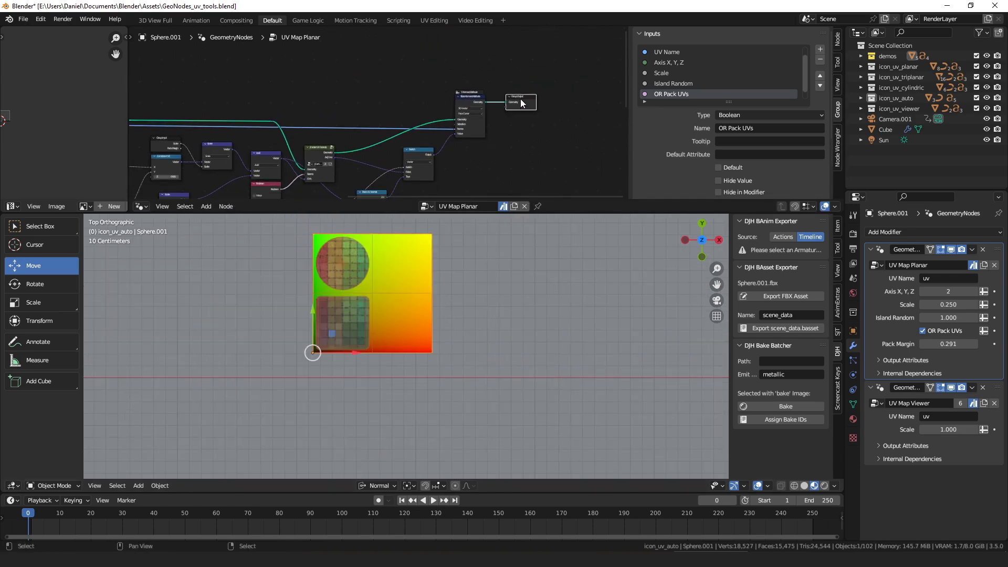
Step: Examine the Pack UV Islands node, its Group Input for OR Pack UVs and Pack Margin, and the Switch node
middle_click_drag(362, 181, 347, 105)
scroll(341, 132, "up", 4)
left_click(253, 149)
left_click_drag(375, 124, 375, 125)
left_click_drag(272, 149, 270, 144)
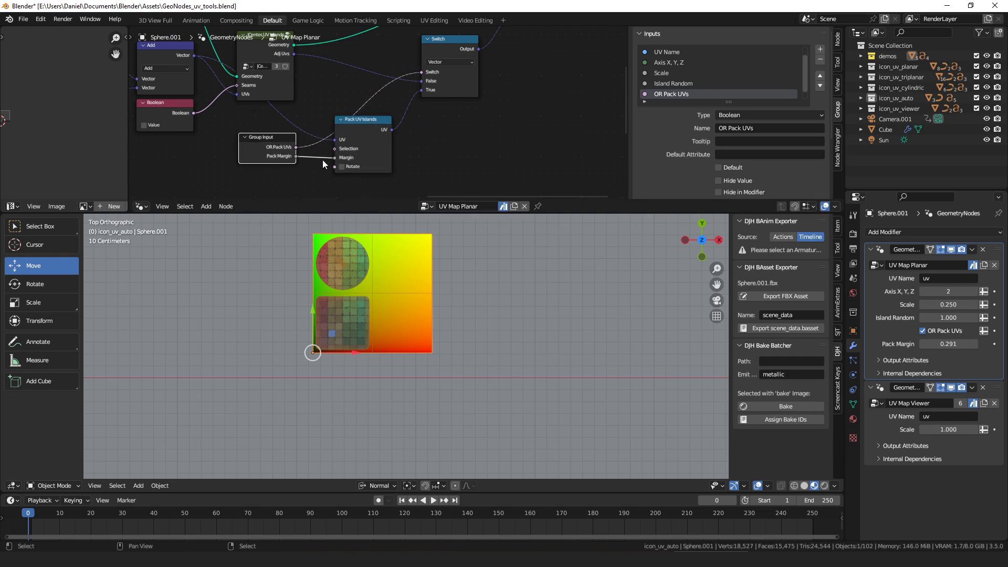
scroll(326, 147, "down", 2)
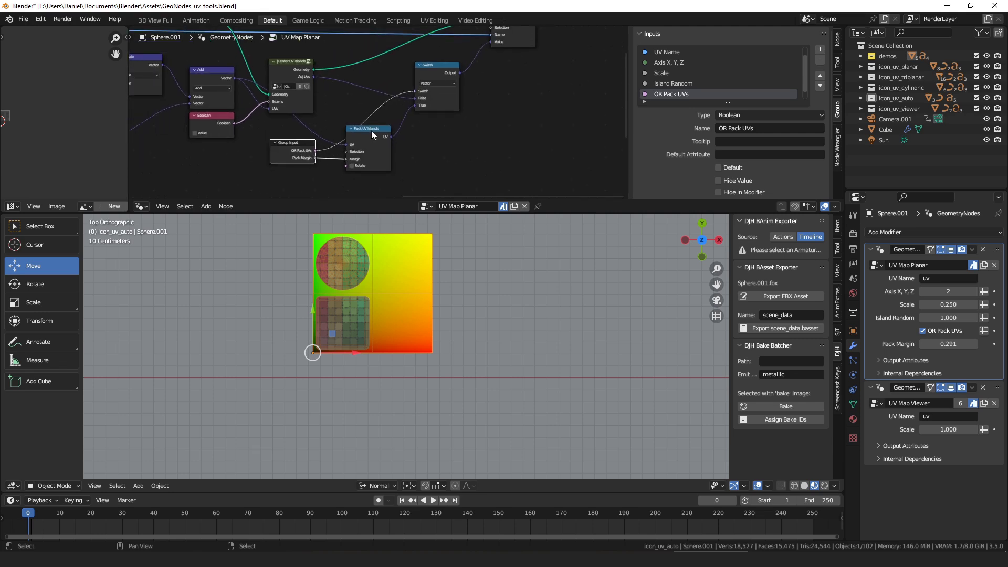
middle_click_drag(371, 130, 309, 163)
scroll(313, 140, "down", 4)
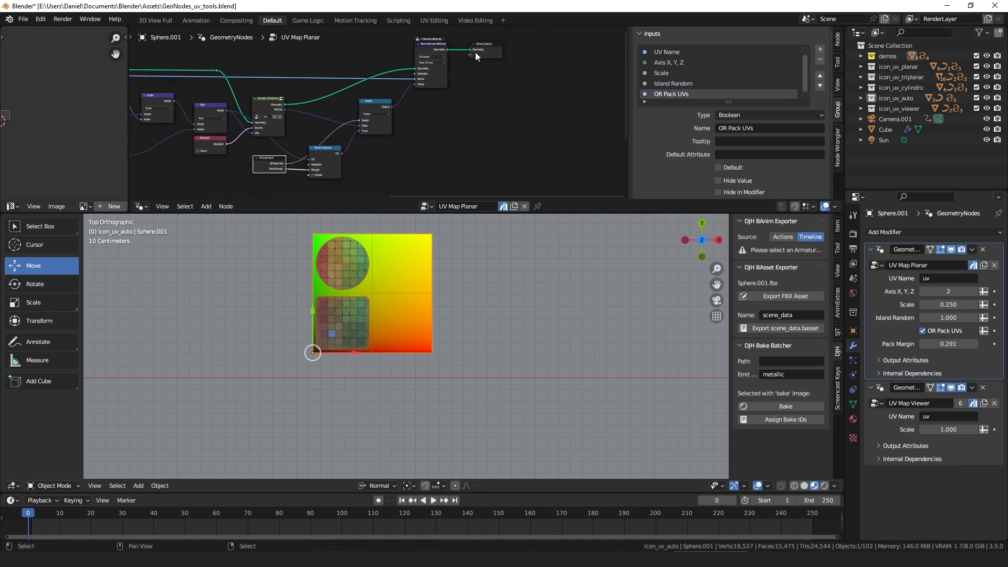
Step: Hide the UV Map Viewer modifier in the viewport and inspect the textured sphere and plate from an angle
left_click(486, 52)
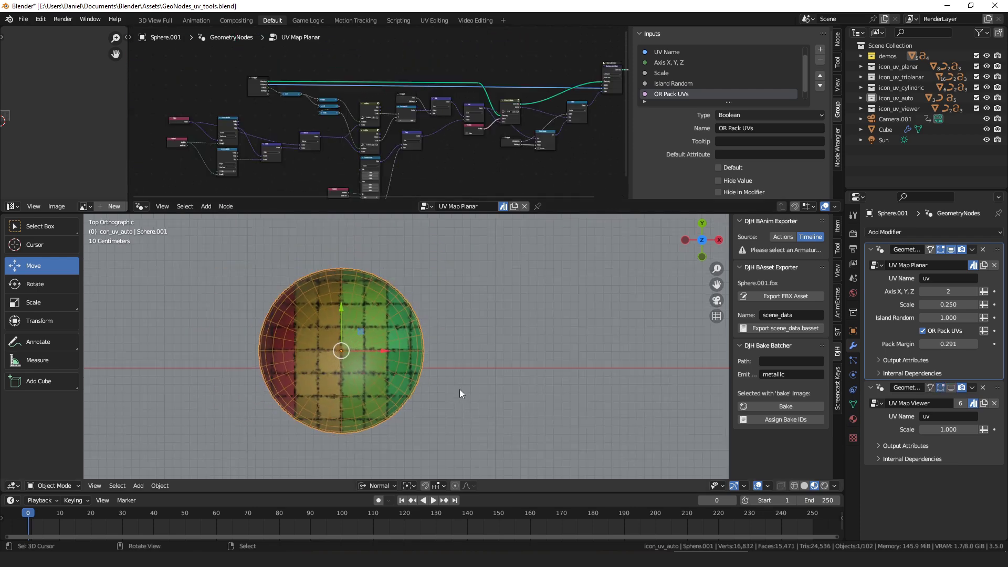
middle_click_drag(459, 389, 414, 310)
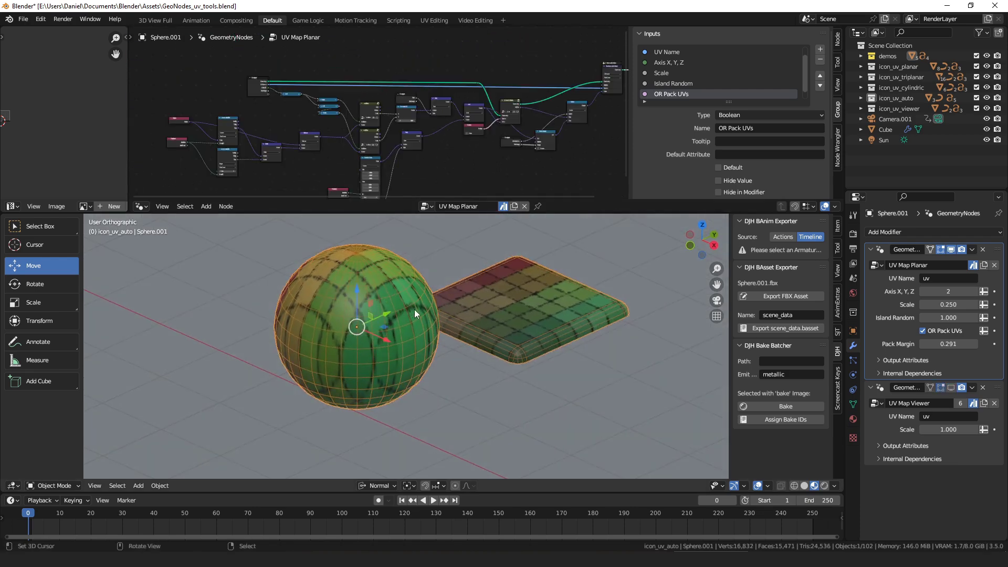
scroll(414, 310, "down", 3)
scroll(577, 326, "up", 5)
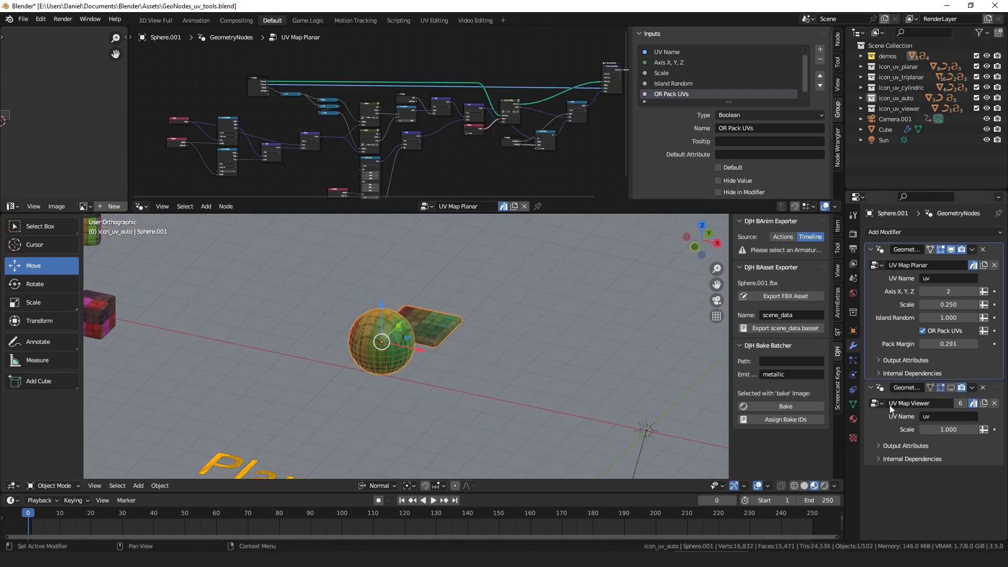
middle_click_drag(610, 382, 604, 402)
scroll(837, 401, "up", 1)
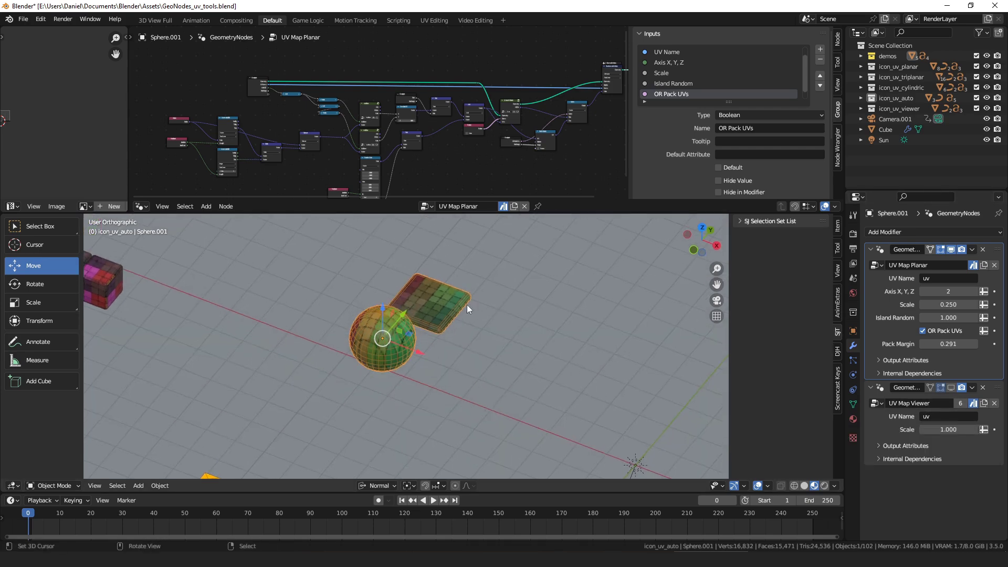
middle_click_drag(467, 305, 479, 319)
scroll(480, 319, "up", 4)
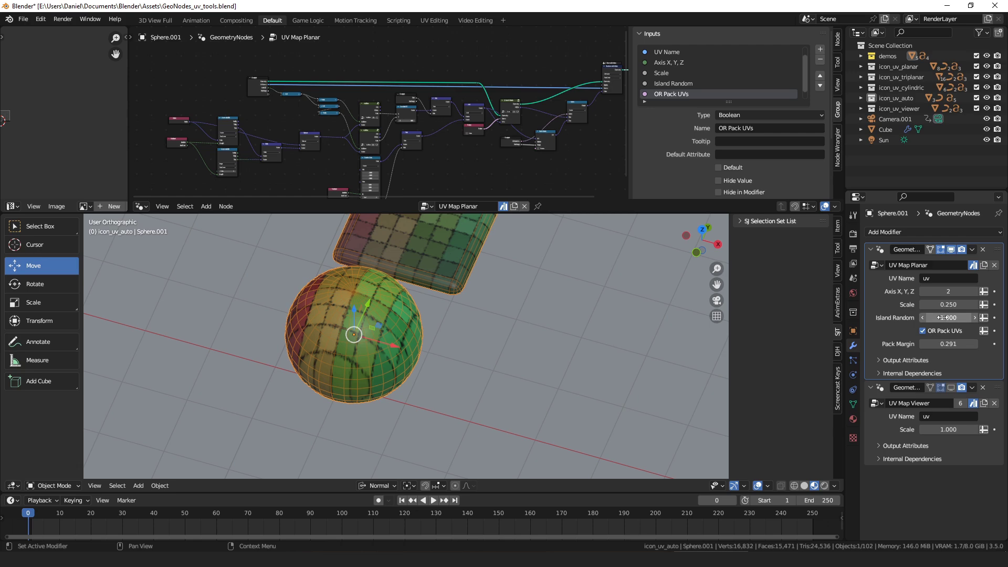
Step: Show the UV Map Viewer modifier in the viewport and inspect the packed UV layout from the top view
left_click(951, 387)
key("KP_7")
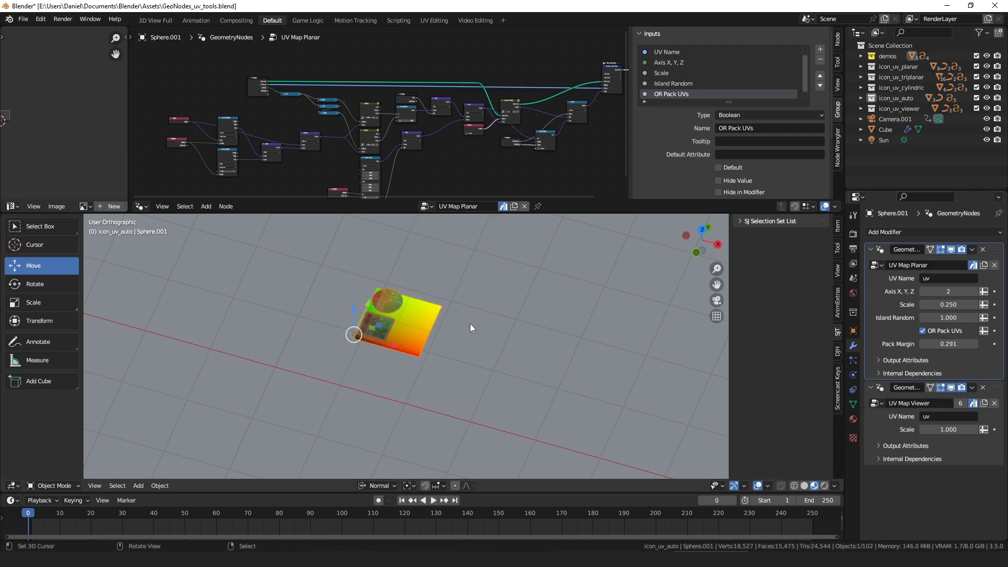
scroll(404, 261, "up", 4)
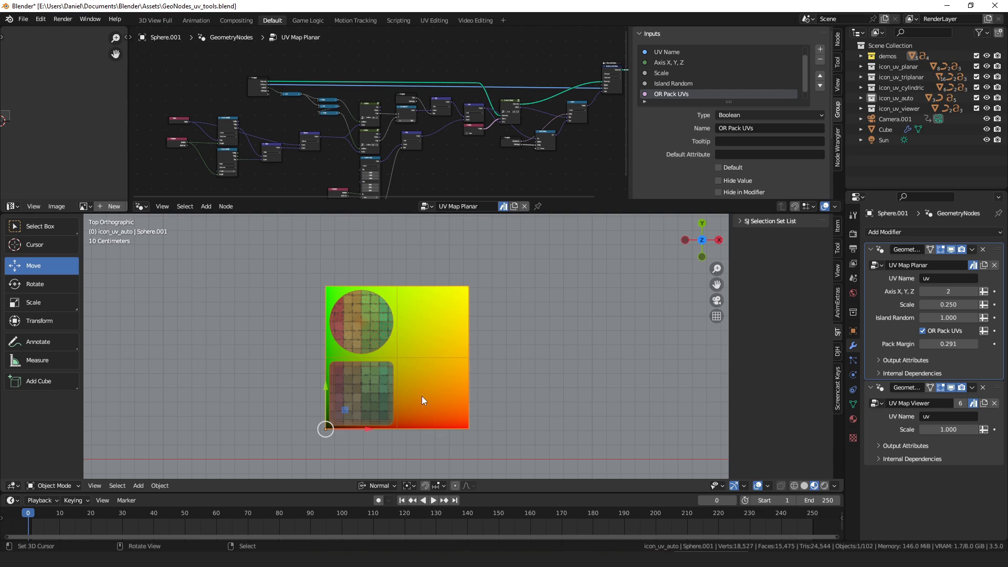
middle_click_drag(438, 393, 443, 366)
key("KP_7")
scroll(454, 352, "up", 4)
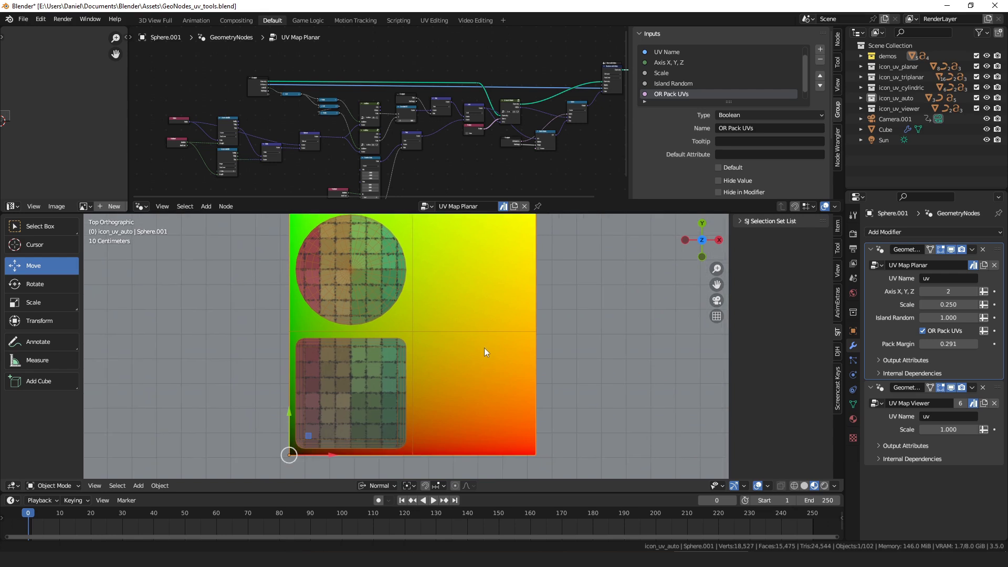
Step: Try a different Scale on the UV Map Viewer modifier of the planar objects
scroll(481, 344, "down", 2)
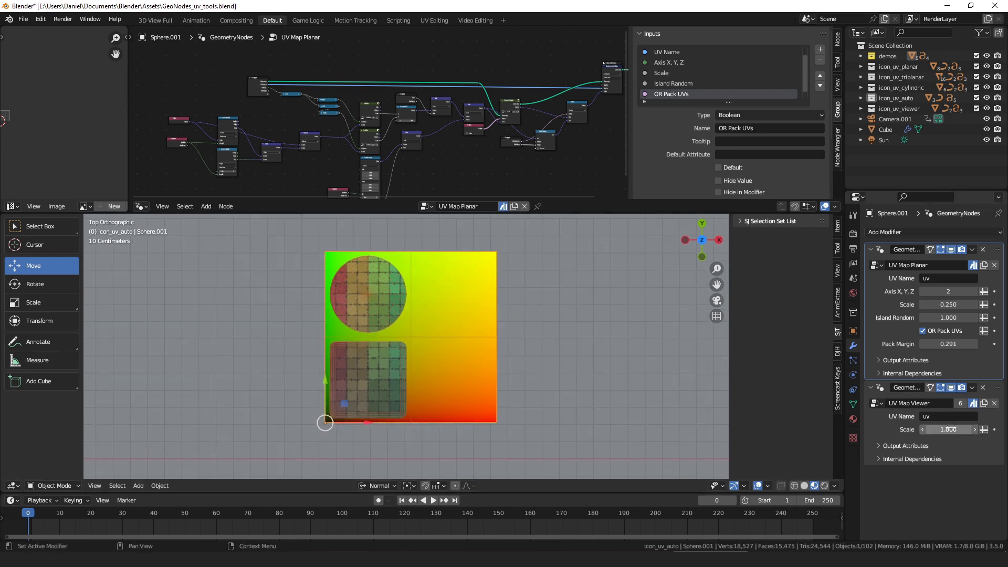
left_click_drag(951, 429, 990, 429)
right_click(989, 429)
scroll(571, 346, "down", 4)
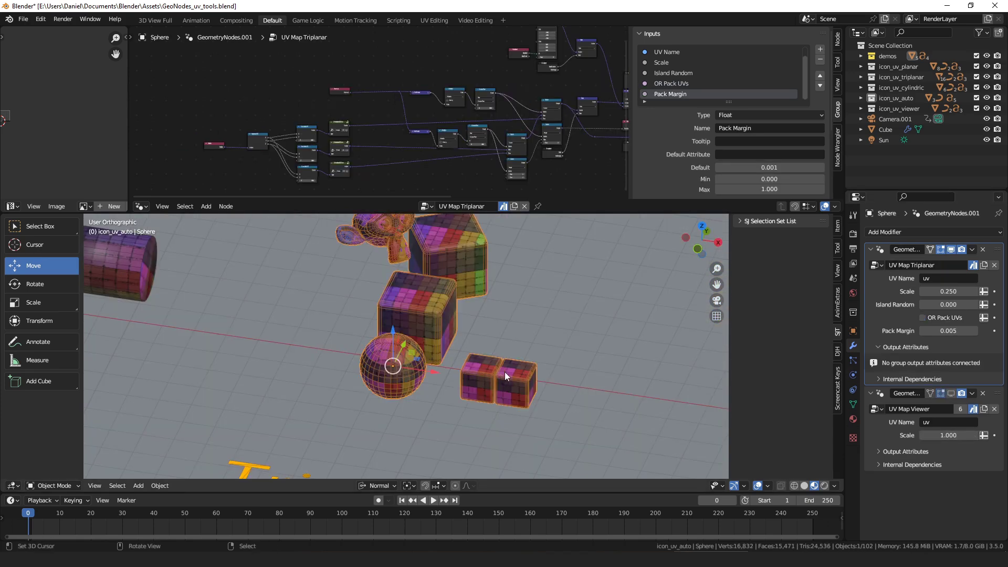
Step: Examine the sphere, cubes and monkey head that use the UV Map Triplanar modifier from several angles
scroll(489, 319, "down", 3)
scroll(490, 354, "up", 4)
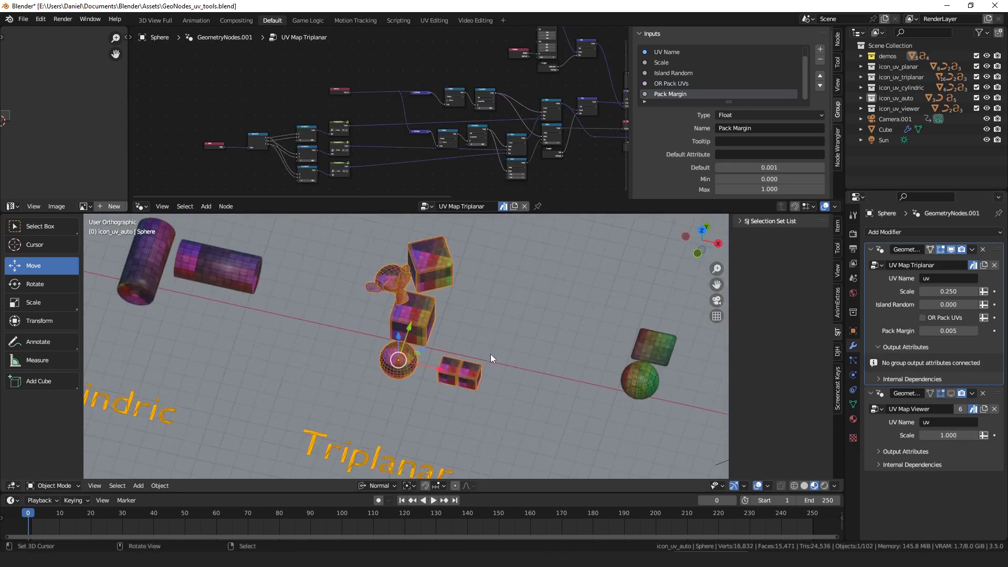
scroll(491, 355, "up", 1)
middle_click_drag(552, 379, 493, 313, "shift")
scroll(493, 318, "down", 2)
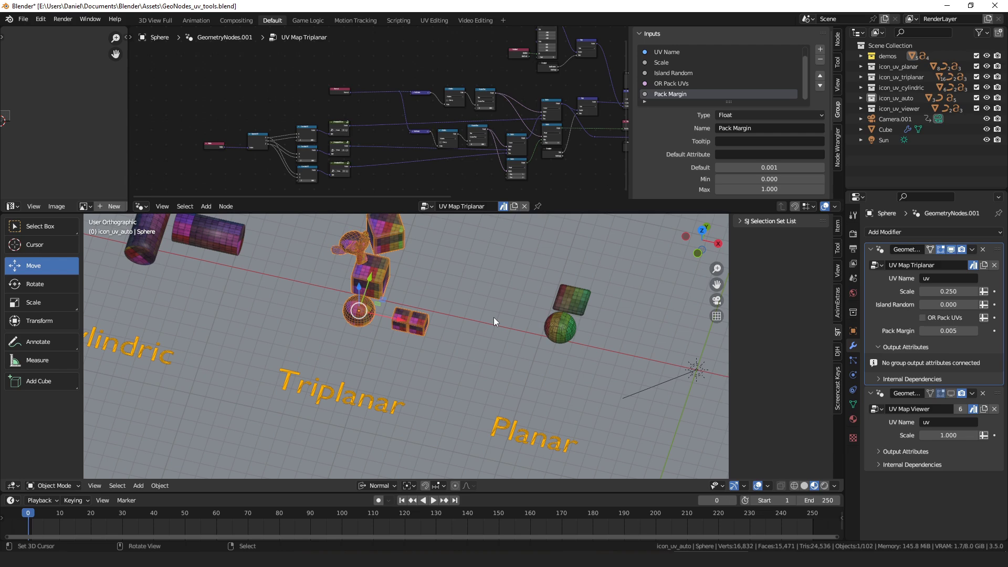
scroll(497, 313, "up", 5)
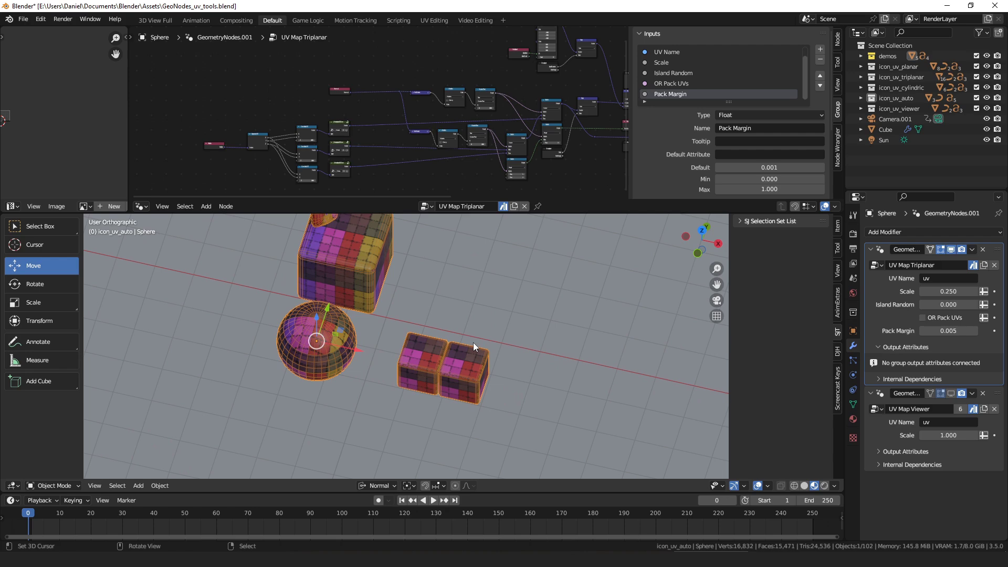
middle_click_drag(474, 342, 484, 376)
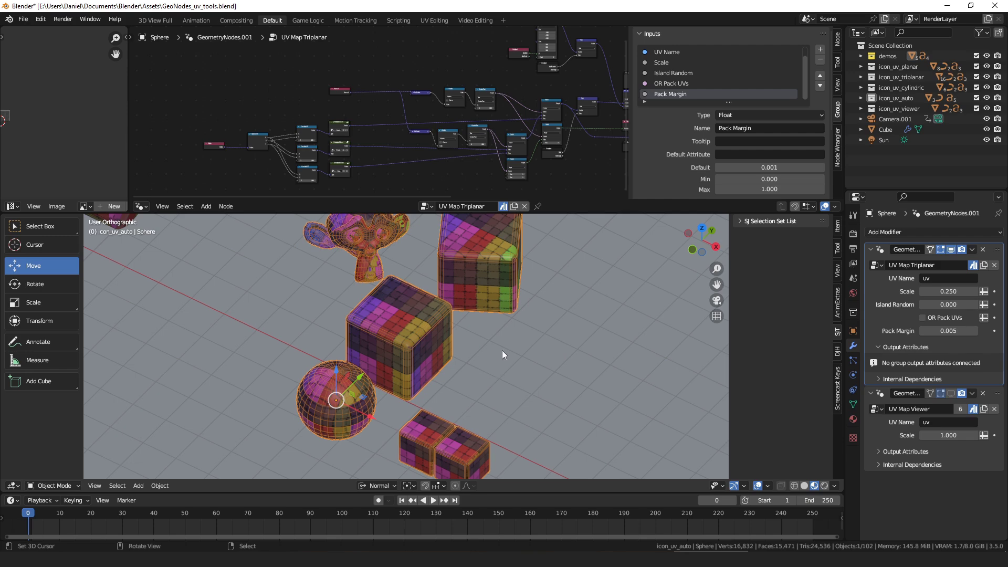
middle_click_drag(502, 351, 365, 307)
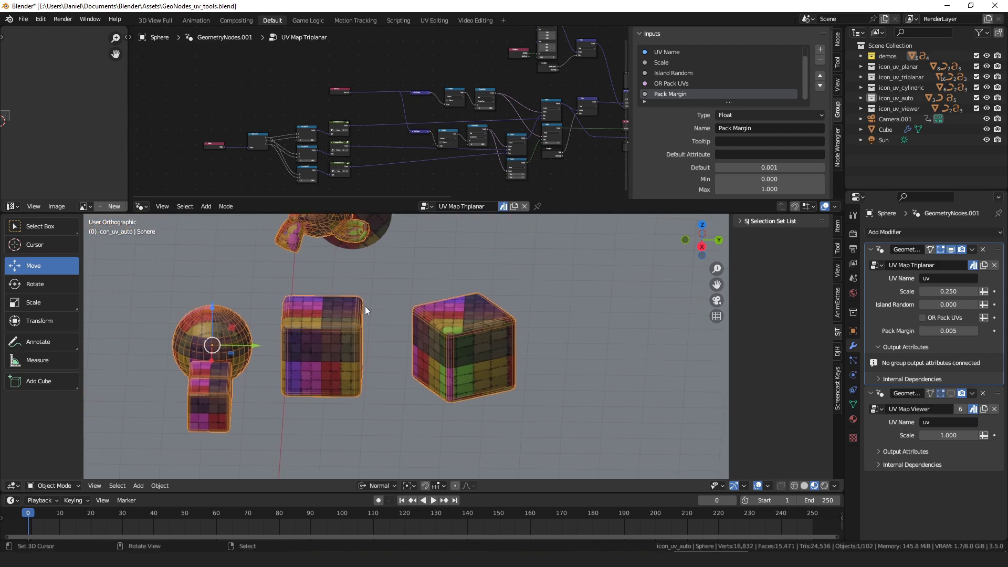
Step: Inspect the triplanar projection on the rotated cube's rounded corner and edges up close
scroll(364, 307, "up", 9)
middle_click_drag(467, 336, 541, 388)
scroll(541, 392, "down", 10)
middle_click_drag(471, 322, 364, 362)
mouse_move(334, 310)
middle_mouse_down()
mouse_move(370, 386)
mouse_move(398, 323)
mouse_move(435, 382)
mouse_move(318, 297)
middle_mouse_up()
scroll(420, 330, "up", 10)
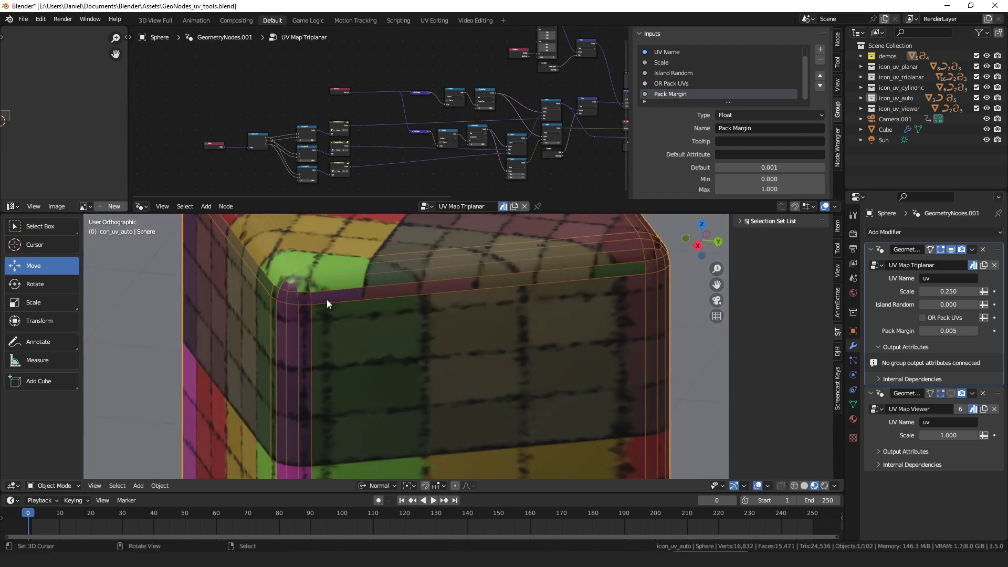
scroll(366, 316, "down", 4)
middle_click_drag(367, 316, 406, 338)
scroll(441, 342, "up", 3)
scroll(563, 323, "down", 6)
Step: Compare the triplanar mapping on the straight and the rotated cube from different sides
middle_click_drag(346, 382, 436, 354, "shift")
scroll(456, 349, "up", 4)
scroll(434, 364, "down", 4)
scroll(433, 367, "up", 2)
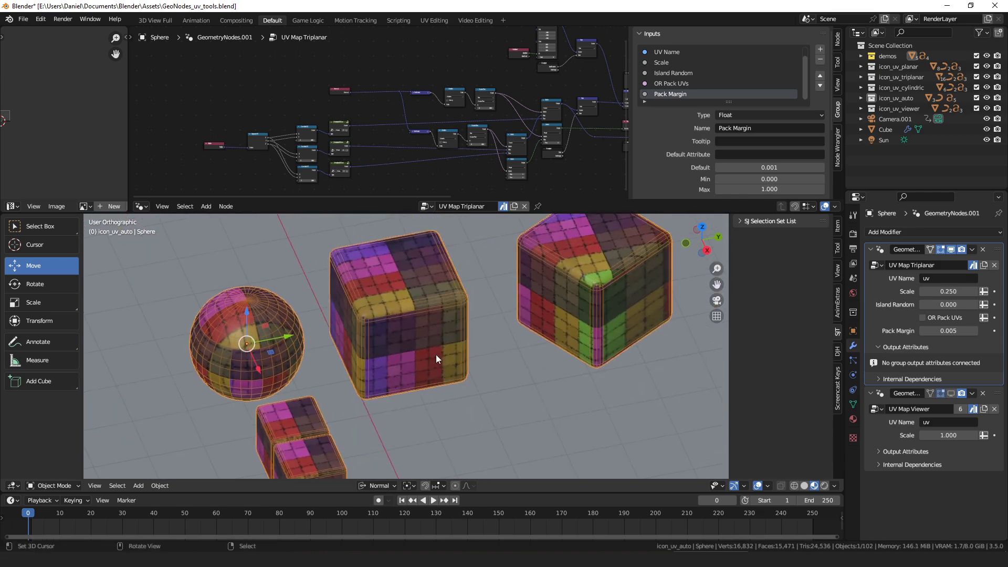
middle_click_drag(352, 329, 395, 357)
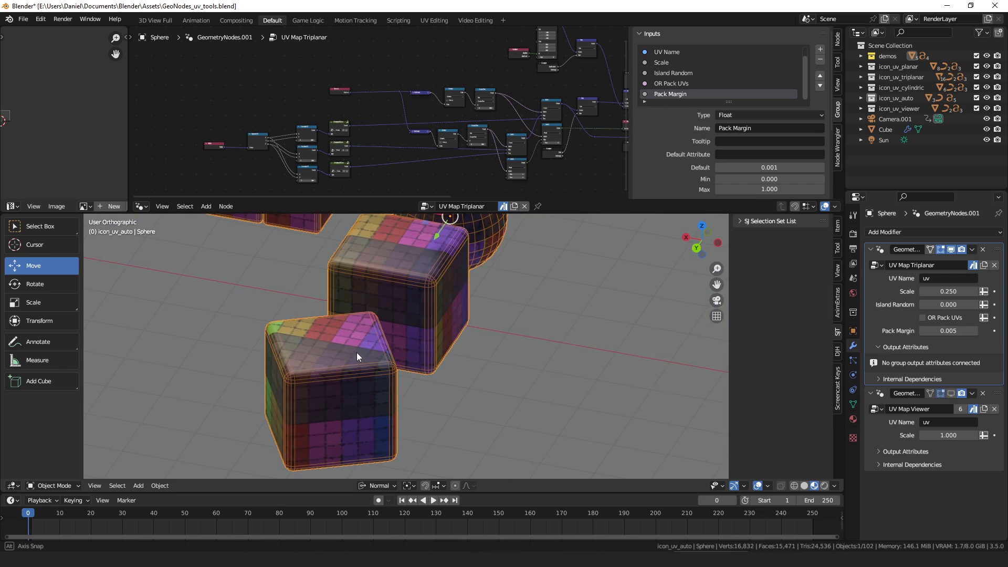
middle_click_drag(357, 353, 419, 388)
scroll(503, 352, "down", 4)
middle_click_drag(419, 387, 466, 374)
scroll(425, 379, "up", 4)
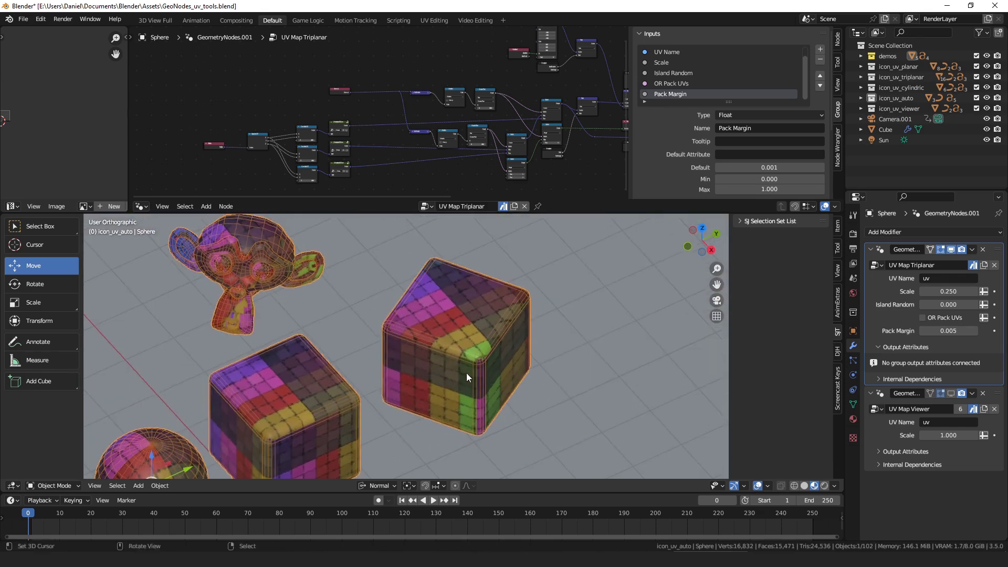
Step: Inspect the triplanar texture projection on the monkey head up close, including the ears and chin
scroll(337, 313, "up", 2)
middle_click_drag(275, 293, 444, 315, "shift")
scroll(500, 342, "up", 5)
middle_click_drag(445, 315, 521, 427, "shift")
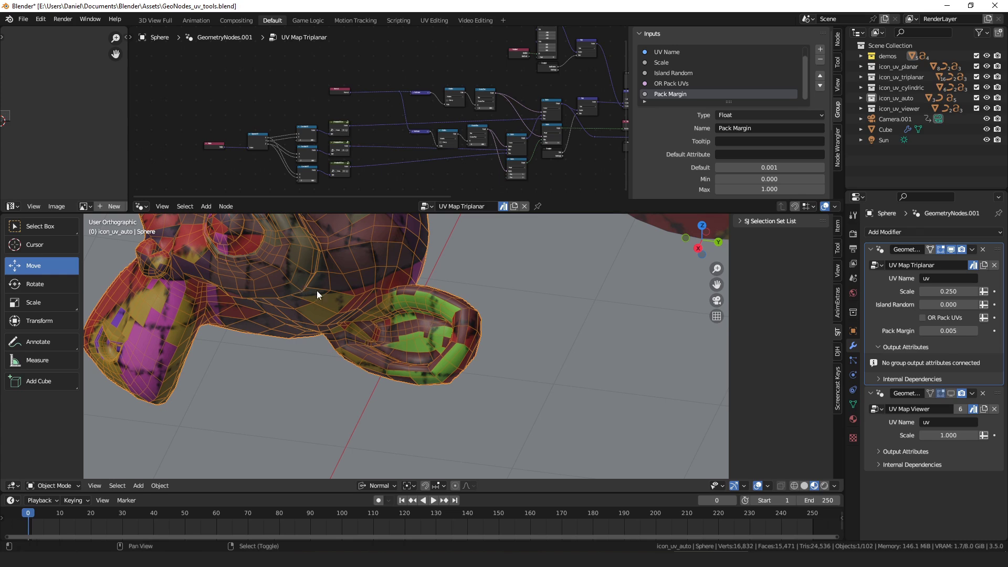
middle_click_drag(209, 292, 313, 318, "shift")
middle_click_drag(268, 351, 593, 361)
scroll(609, 355, "down", 5)
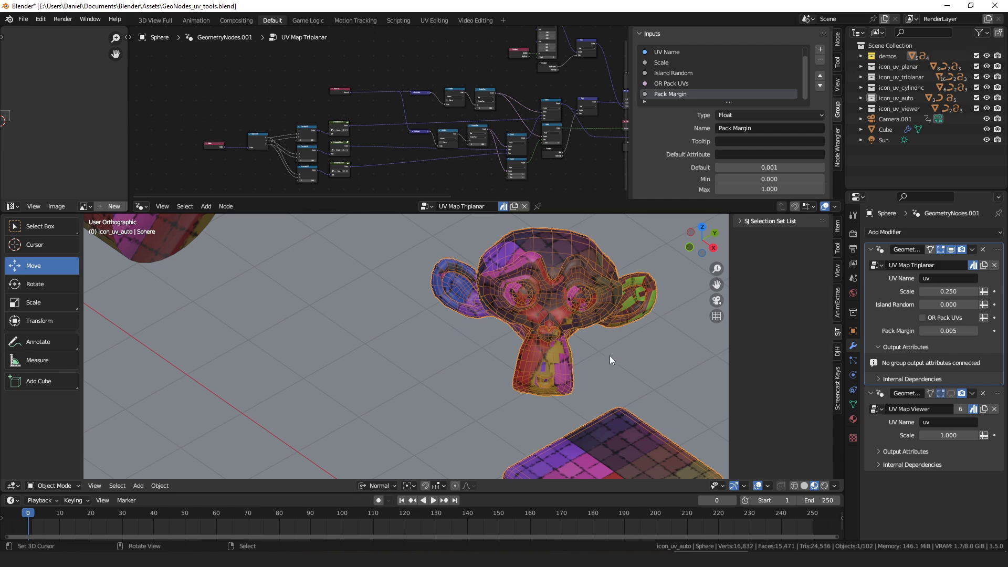
middle_click_drag(549, 428, 488, 346, "shift")
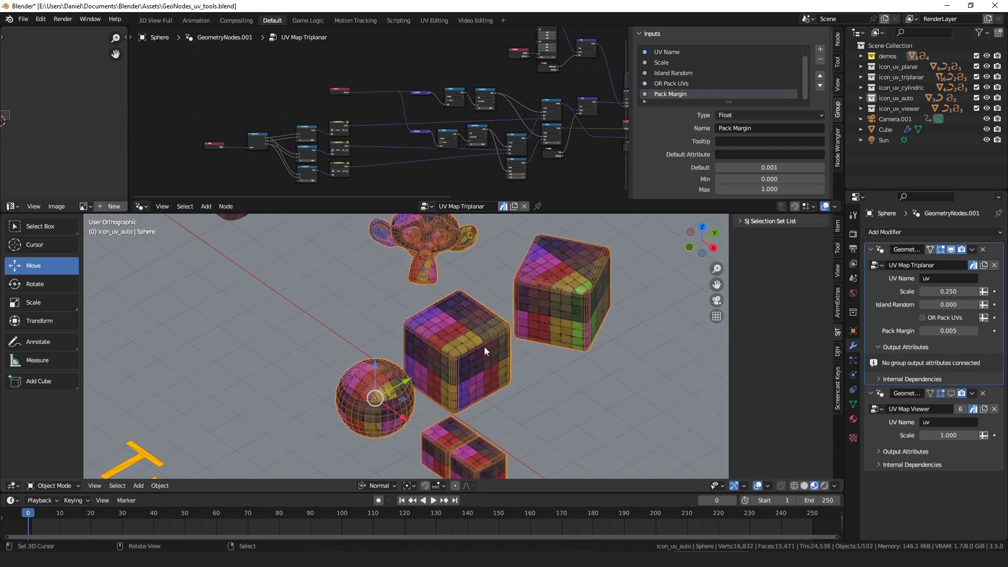
Step: Inspect the triplanar seams on the sphere with the viewport overlays hidden, and restore the overlays
scroll(484, 347, "up", 3)
middle_click_drag(490, 351, 522, 336)
scroll(513, 311, "up", 4)
middle_click_drag(522, 336, 489, 353, "shift")
scroll(488, 353, "up", 3)
left_click(767, 486)
left_click(761, 487)
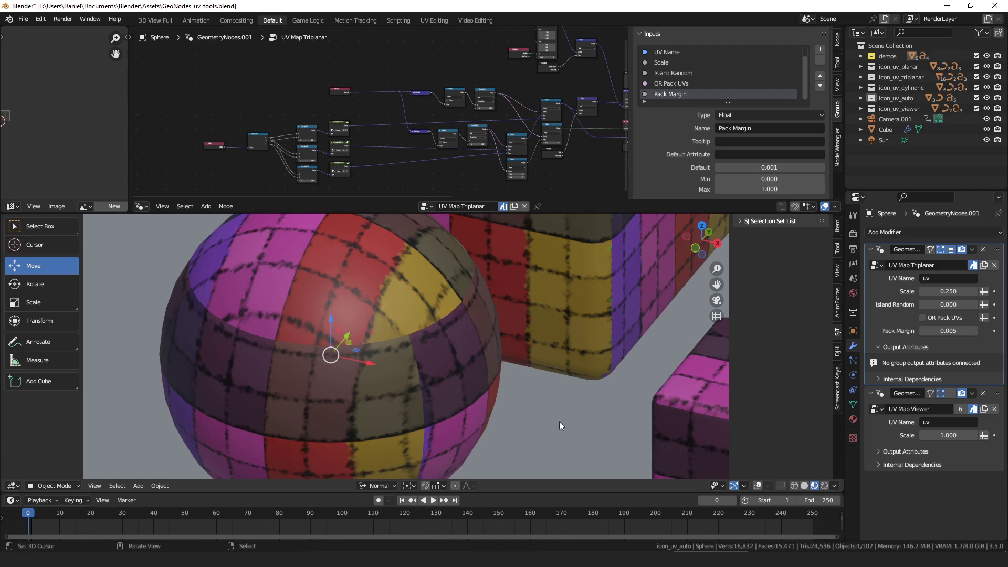
left_click(758, 486)
Step: Try a different Scale on the UV Map Triplanar modifier and undo the change
scroll(535, 323, "down", 8)
middle_click_drag(429, 350, 441, 386)
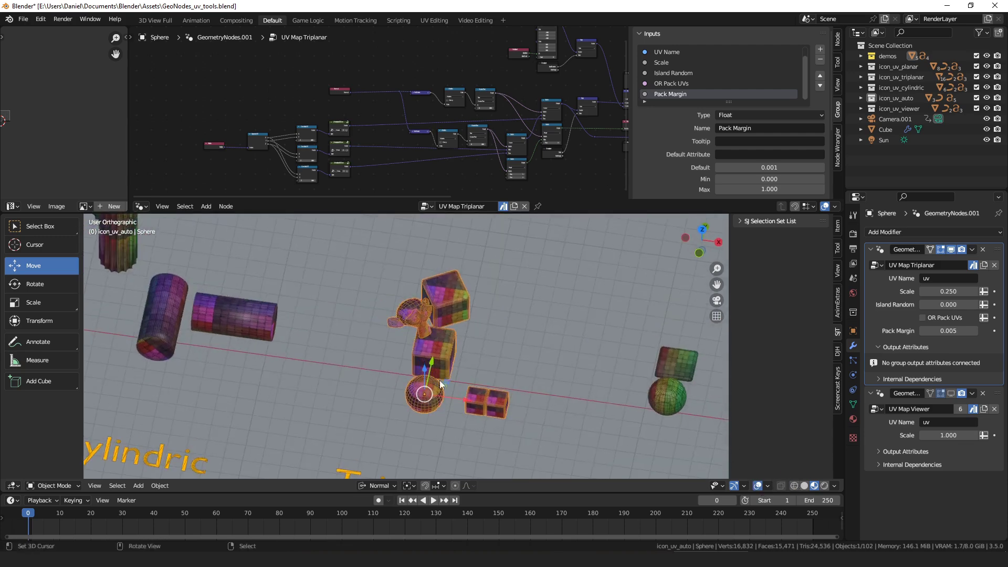
scroll(622, 363, "up", 2)
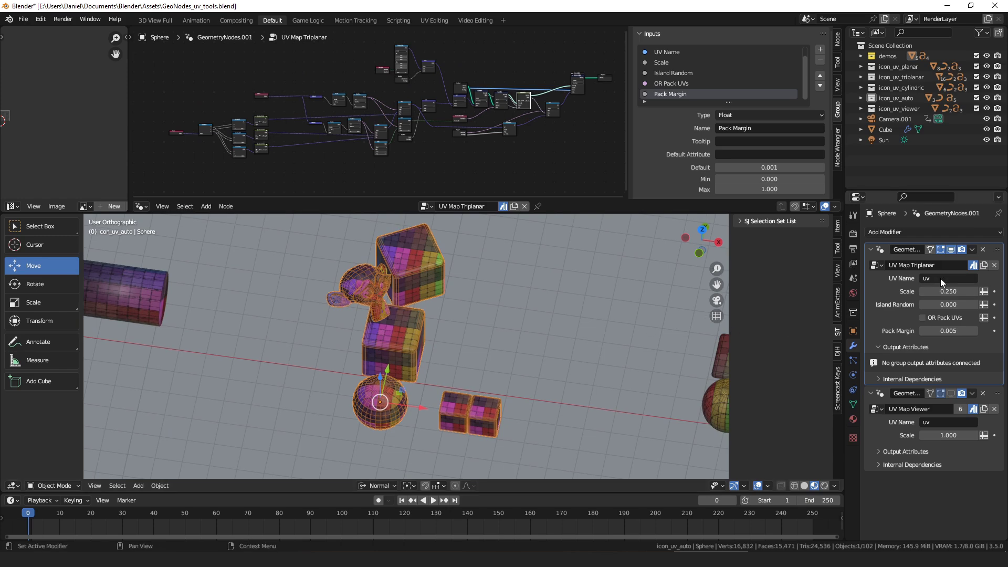
mouse_move(940, 292)
left_mouse_down()
mouse_move(952, 291)
mouse_move(912, 292)
mouse_move(977, 304)
mouse_move(949, 308)
left_mouse_up()
right_click(940, 291)
key("ctrl+z")
Step: Enable OR Pack UVs for the triplanar objects and show the UV Map Viewer modifier framed in top view
left_click(946, 318)
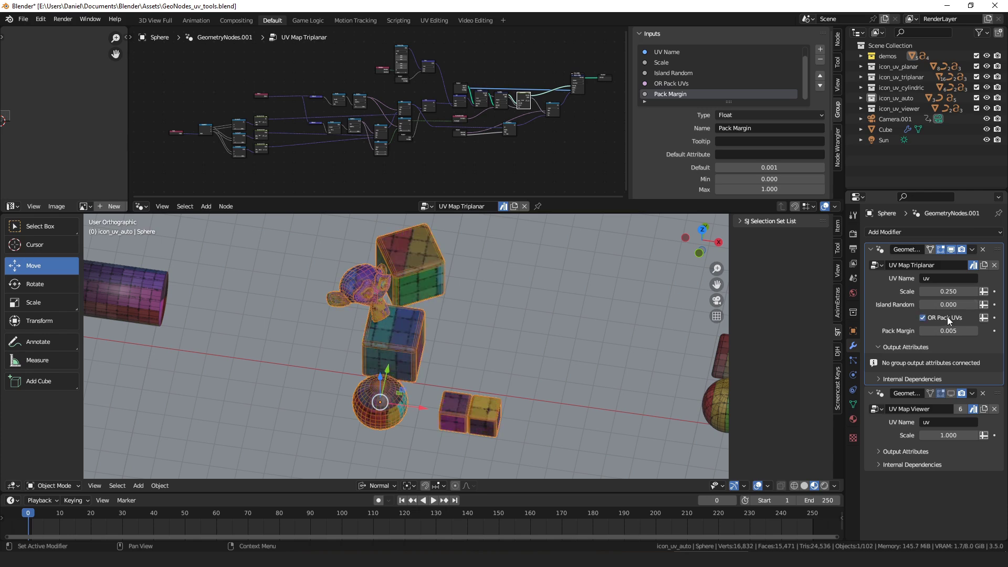
left_click(952, 393)
key("KP_7")
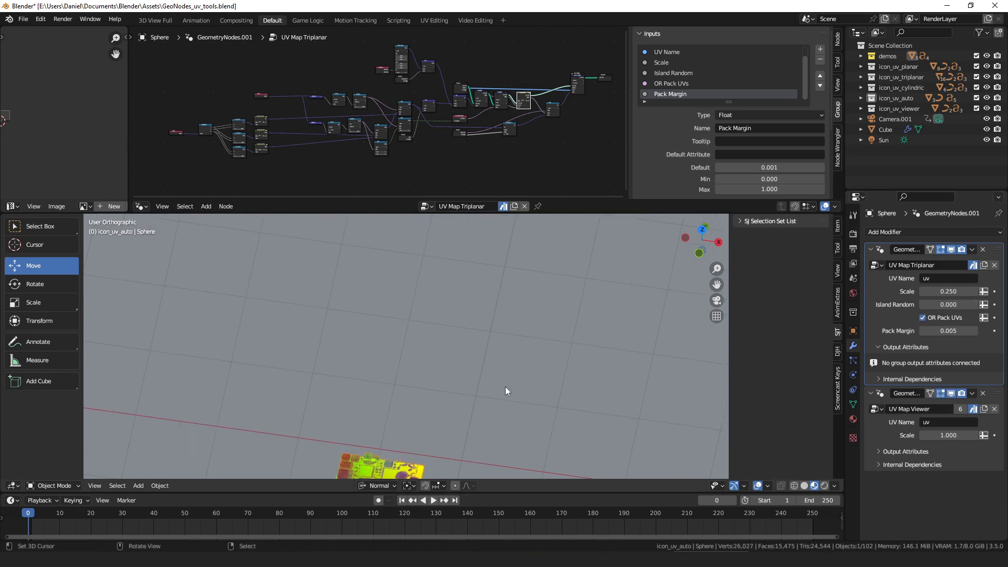
key("KP_Decimal")
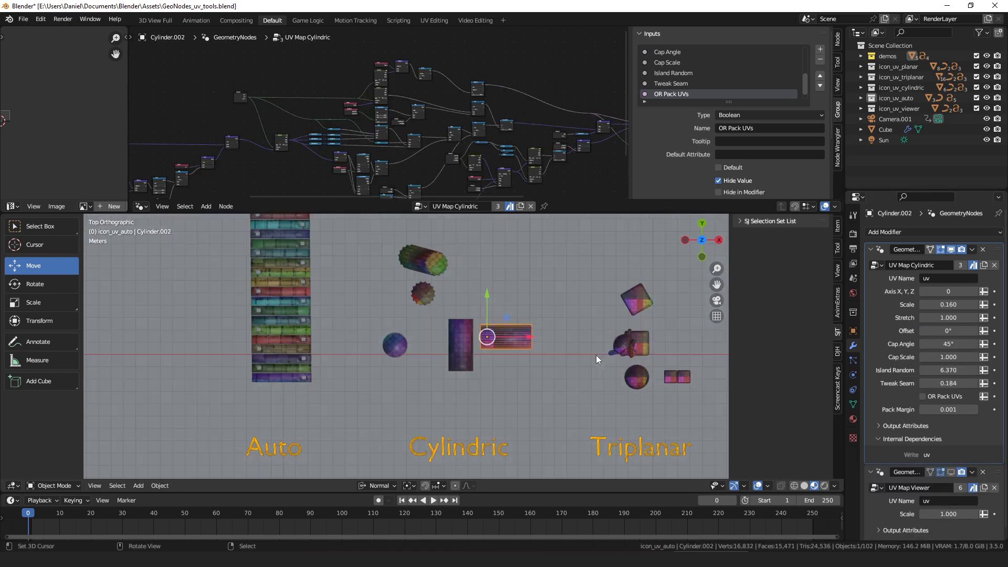
Step: Select the upright cylinder in the Cylindric group and inspect its side and cap mapping
scroll(550, 319, "down", 2)
scroll(434, 333, "up", 6)
scroll(336, 324, "up", 4, "ctrl")
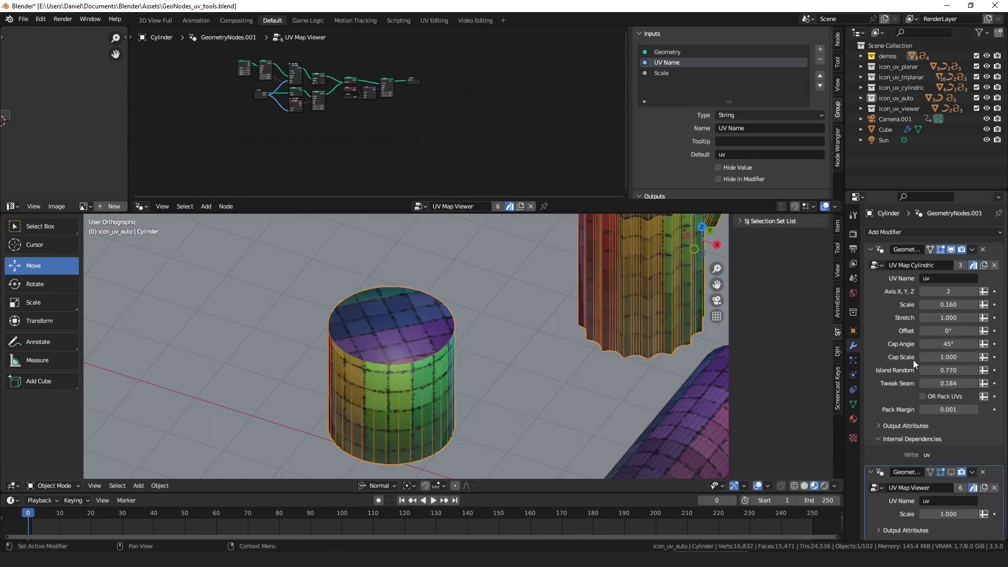
middle_click_drag(468, 325, 479, 334)
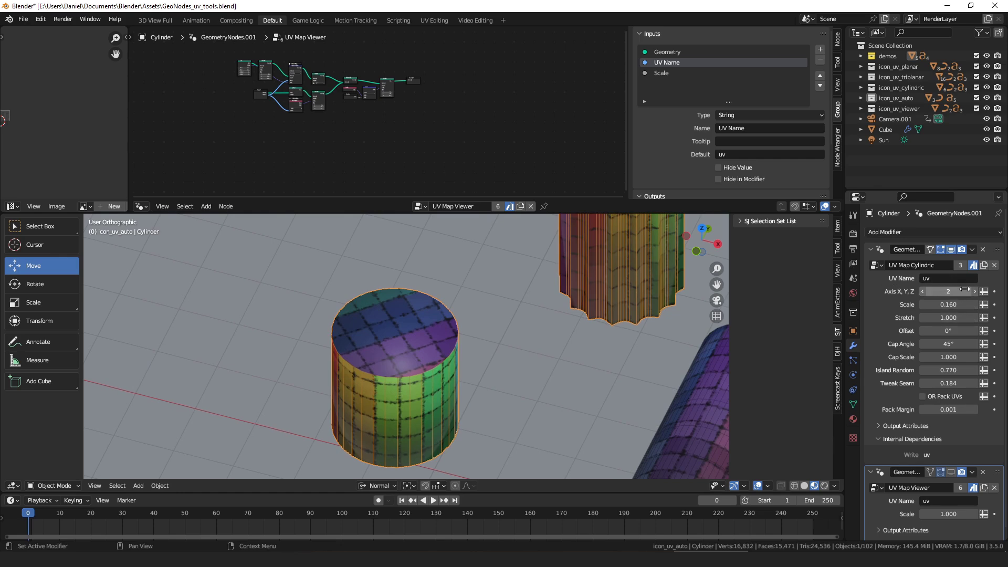
middle_click_drag(516, 393, 379, 272)
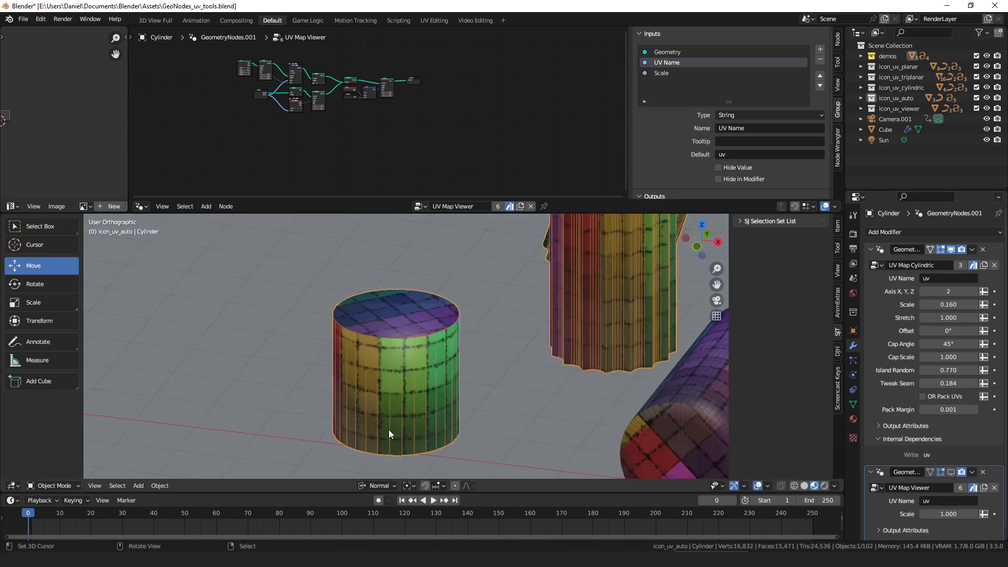
Step: Try different Scale, Stretch, Offset and Cap Angle values on the cylinder's UV Map Cylindric modifier
left_click_drag(951, 304, 976, 331)
right_click(950, 304)
right_click(948, 318)
right_click(955, 331)
mouse_move(948, 344)
left_mouse_down()
mouse_move(966, 344)
mouse_move(930, 357)
mouse_move(948, 357)
left_mouse_up()
right_click(949, 345)
left_click_drag(948, 305, 948, 305)
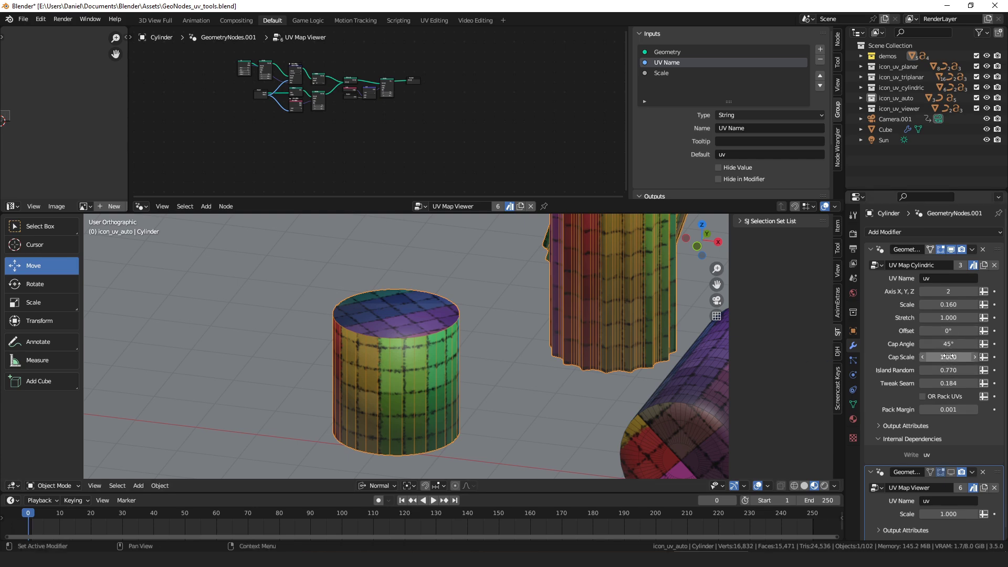
Step: Set the cylinder's Cap Scale to 0.800 and try a different Island Random value
mouse_move(948, 357)
left_mouse_down()
mouse_move(919, 357)
mouse_move(938, 355)
left_mouse_up()
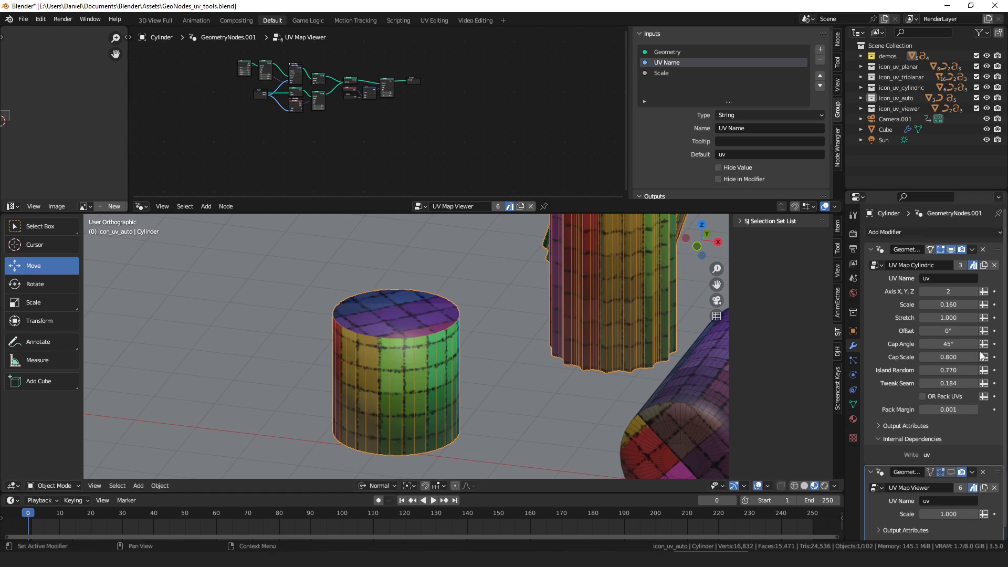
left_click_drag(947, 370, 969, 370)
right_click(969, 370)
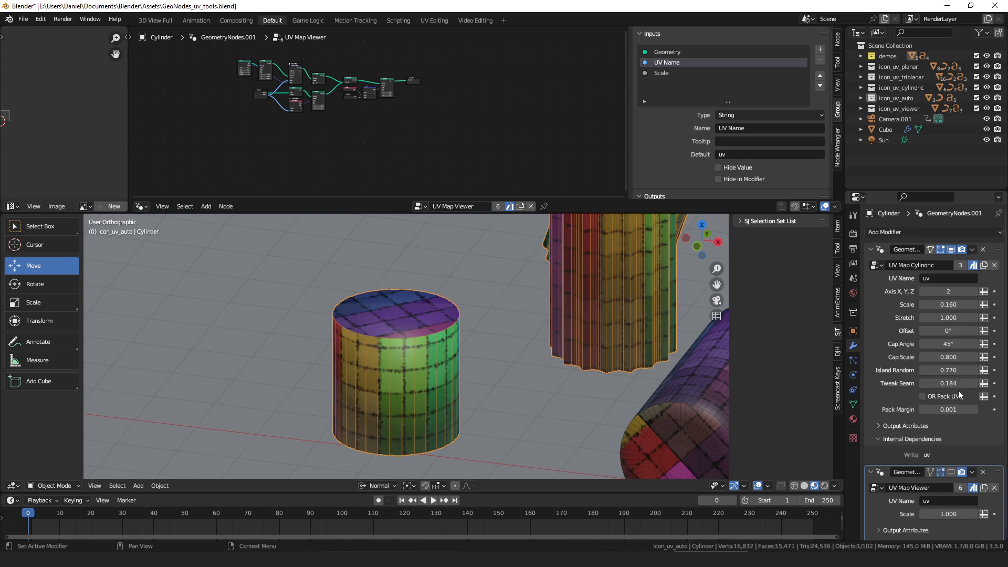
Step: Set Tweak Seam to 0 in UV Map Cylindric and inspect the seam on the cylinder's side
middle_click_drag(638, 353, 525, 354)
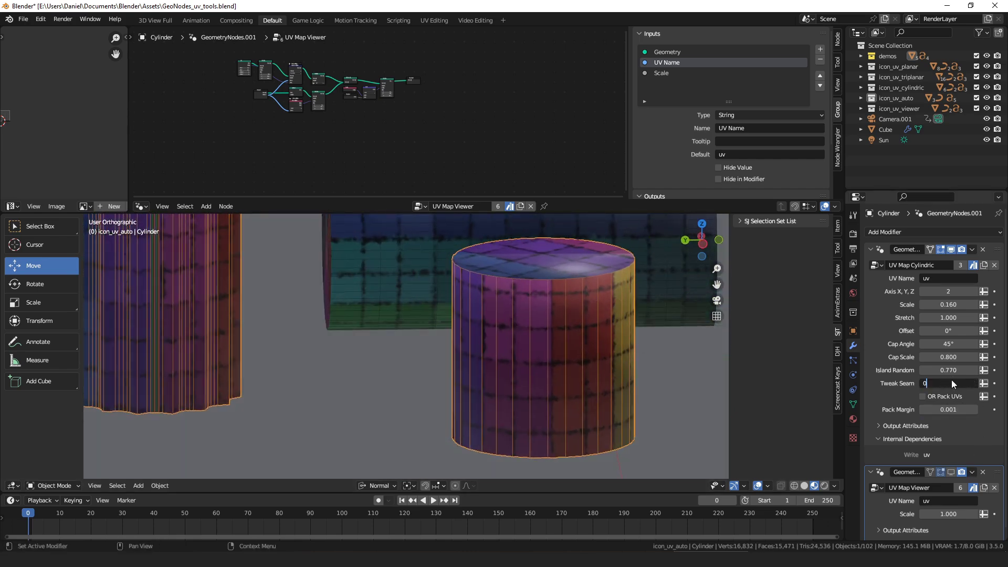
key("BackSpace")
scroll(636, 369, "up", 2)
middle_click_drag(609, 337, 496, 319, "shift")
scroll(496, 320, "up", 3)
scroll(502, 312, "down", 1)
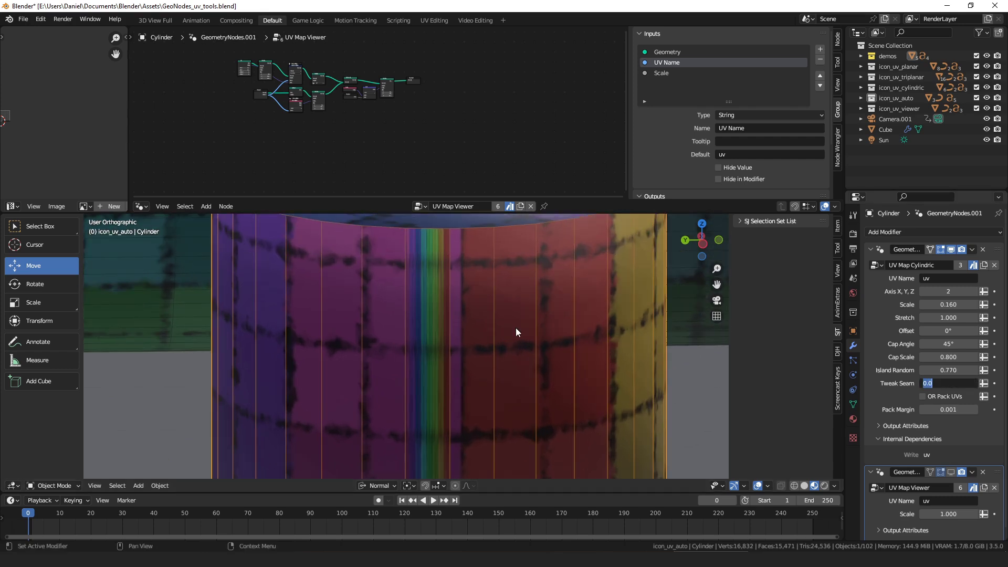
key("Escape")
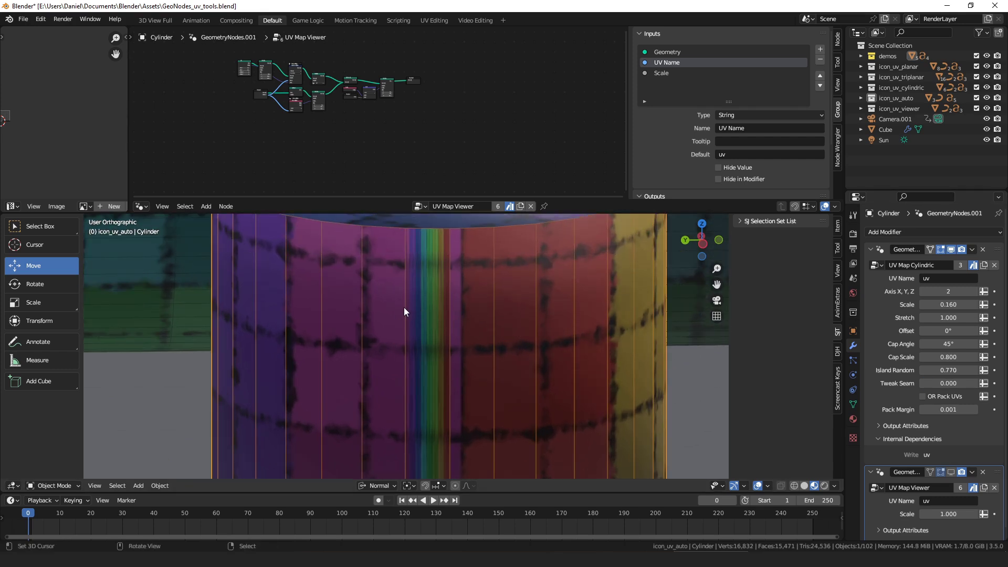
middle_click_drag(404, 311, 407, 314)
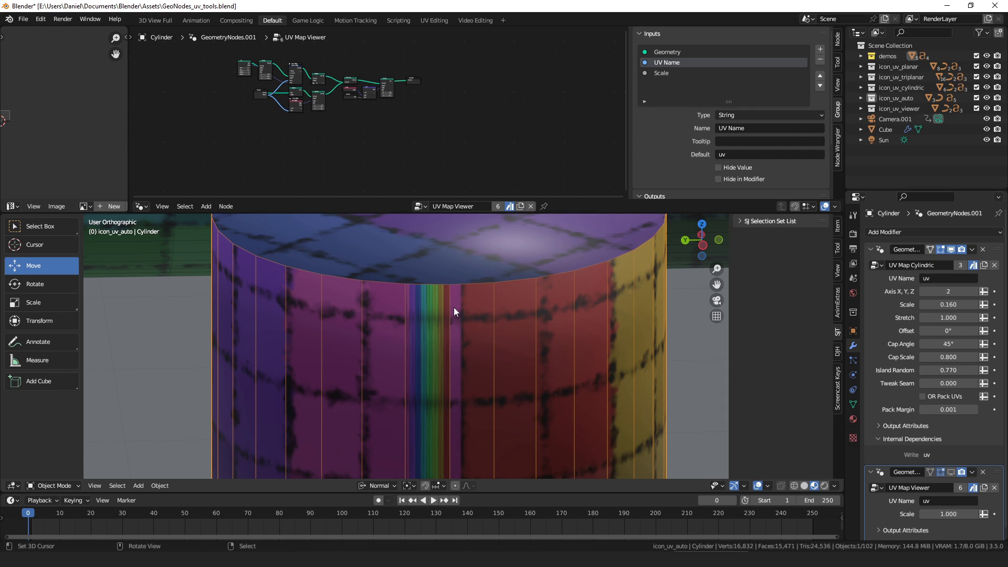
scroll(471, 311, "down", 2)
middle_click_drag(477, 317, 460, 311)
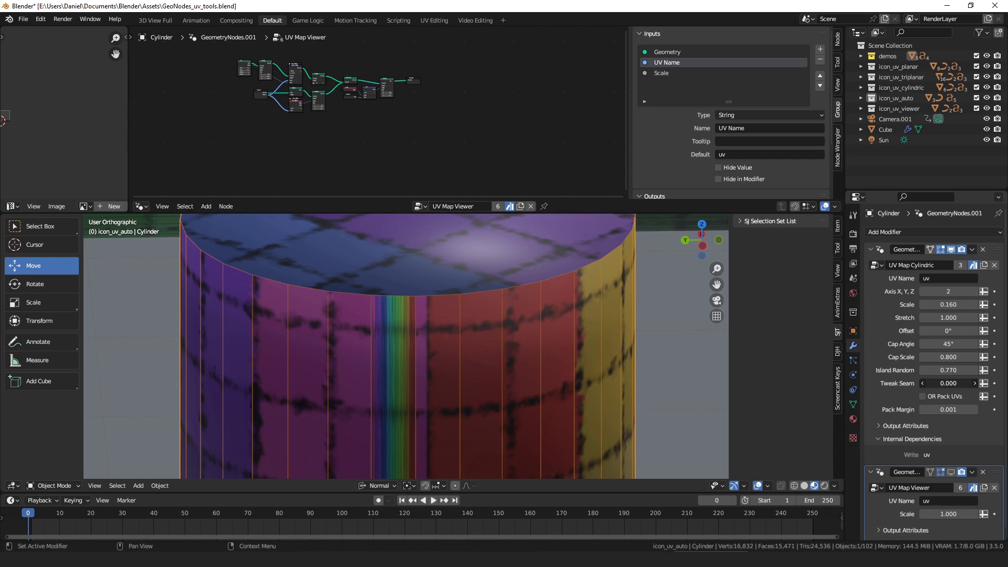
Step: Set Tweak Seam to 0.010 and check the seams on the sides of the plain and fluted cylinders
left_click(974, 383)
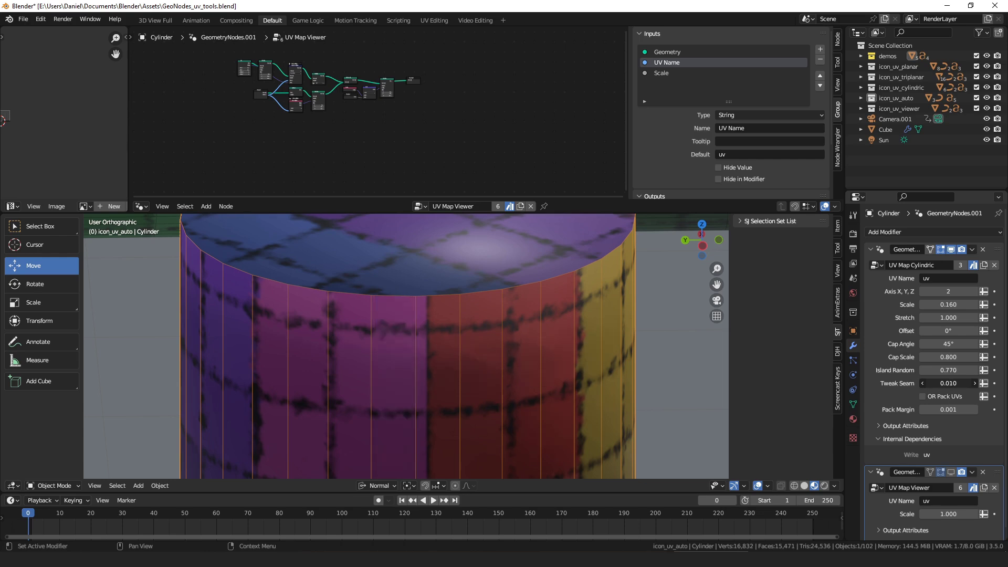
left_click_drag(948, 383, 949, 384)
scroll(670, 357, "down", 5)
middle_click_drag(492, 348, 487, 329)
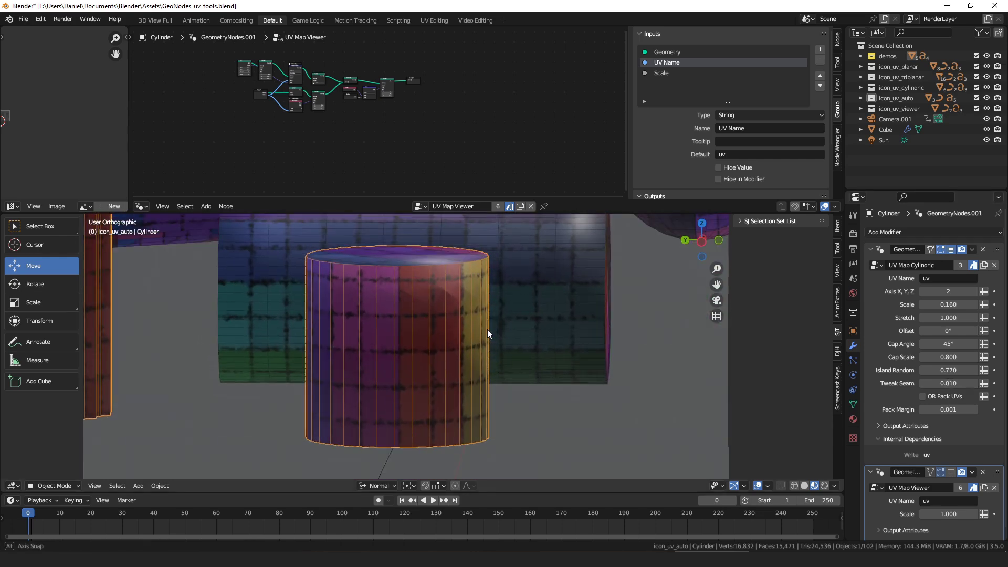
scroll(430, 327, "up", 3)
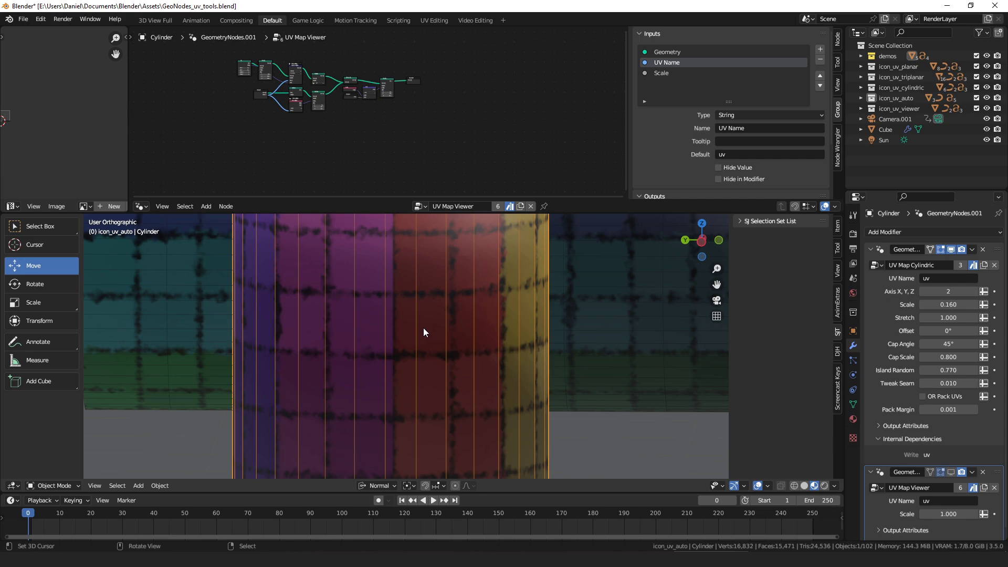
middle_click_drag(424, 326, 451, 307)
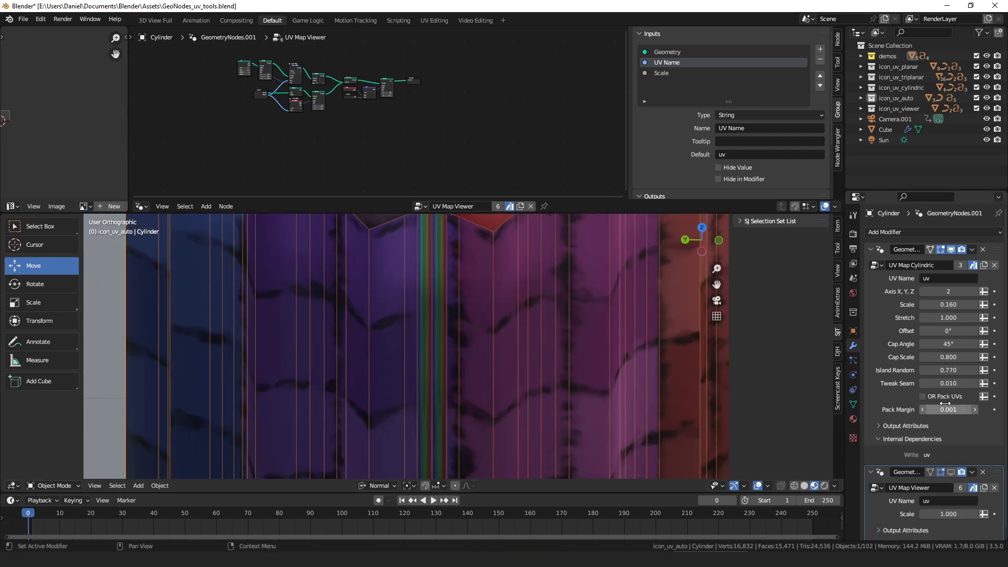
Step: Set the cylinder's Tweak Seam to -0.001 and try OR Pack UVs on and off in UV Map Cylindric
left_click_drag(948, 383, 925, 383)
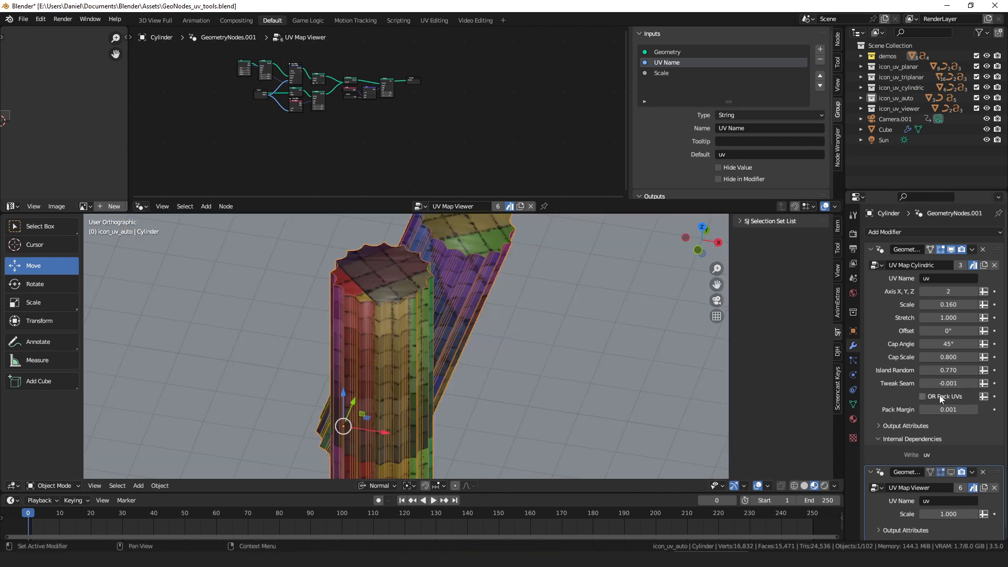
left_click(939, 394)
middle_click_drag(516, 396, 495, 317)
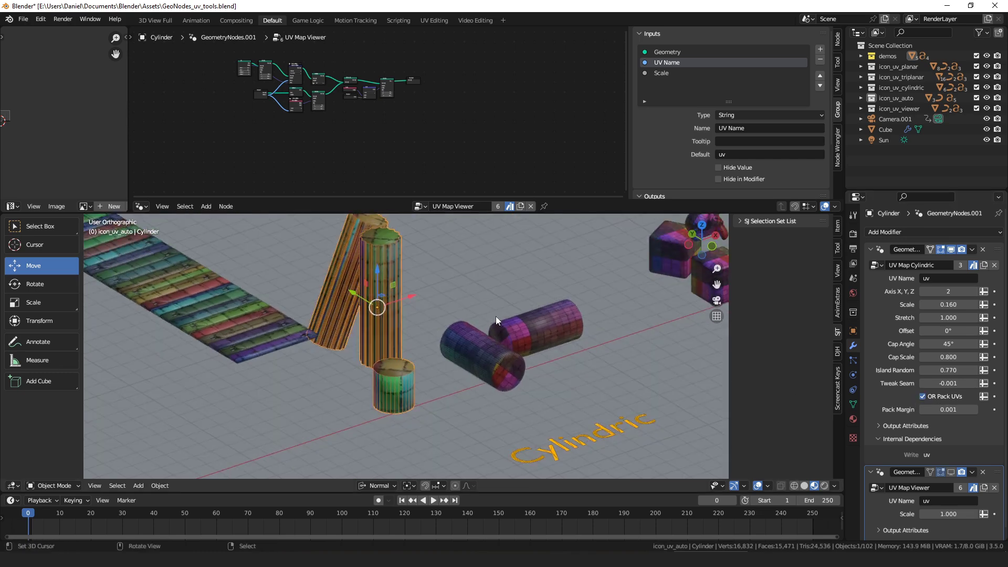
left_click(940, 397)
middle_click_drag(530, 362, 441, 356)
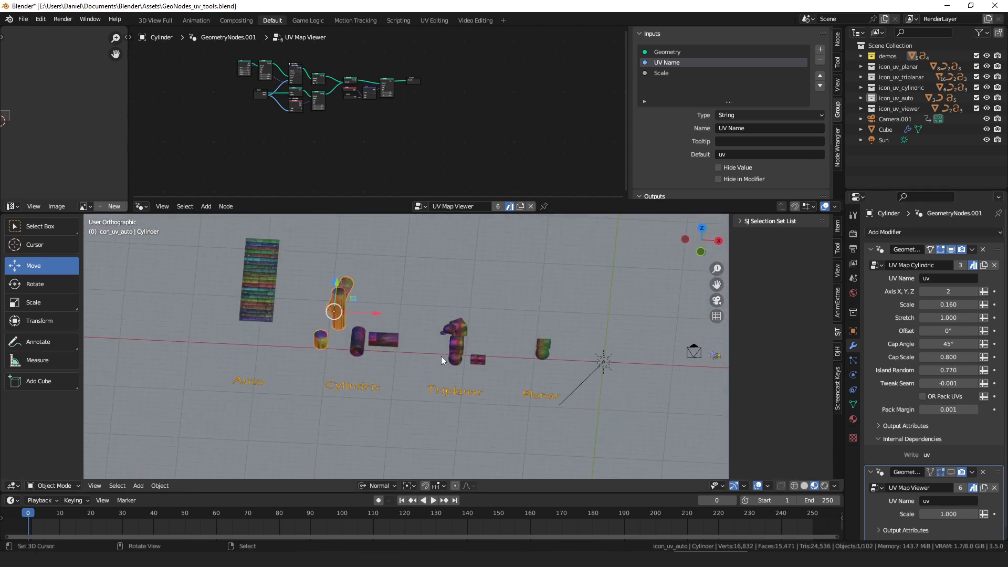
Step: Duplicate the selected short cylinder within the mesh and move the copy 3.5519 m along the normal X axis
scroll(362, 341, "up", 6)
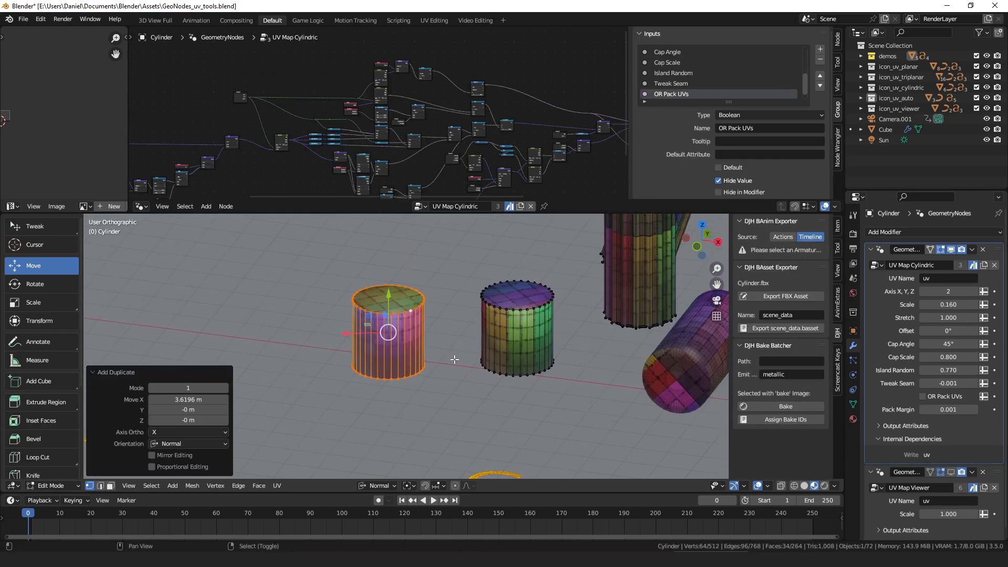
middle_click_drag(472, 347, 492, 358)
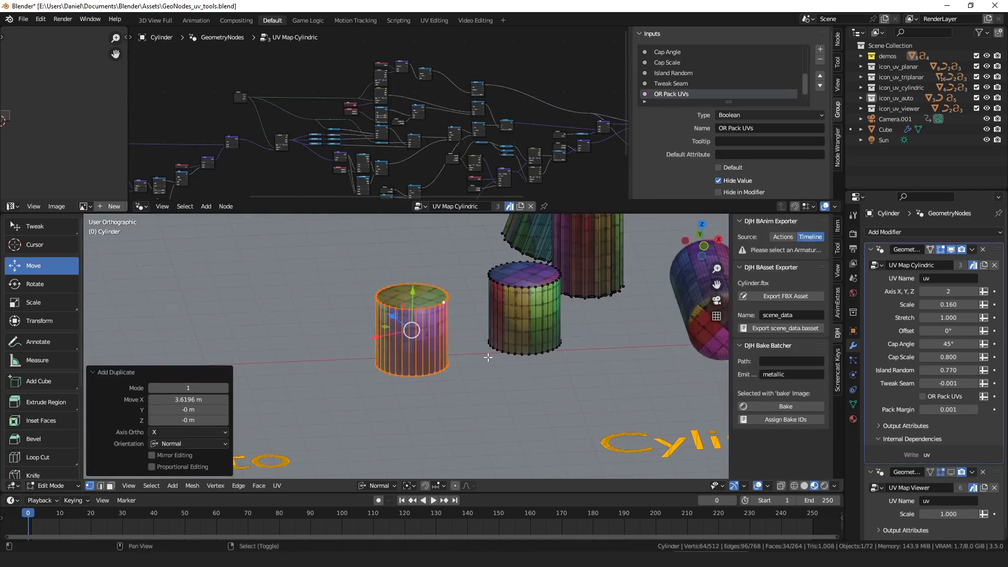
key("shift+d")
key("x")
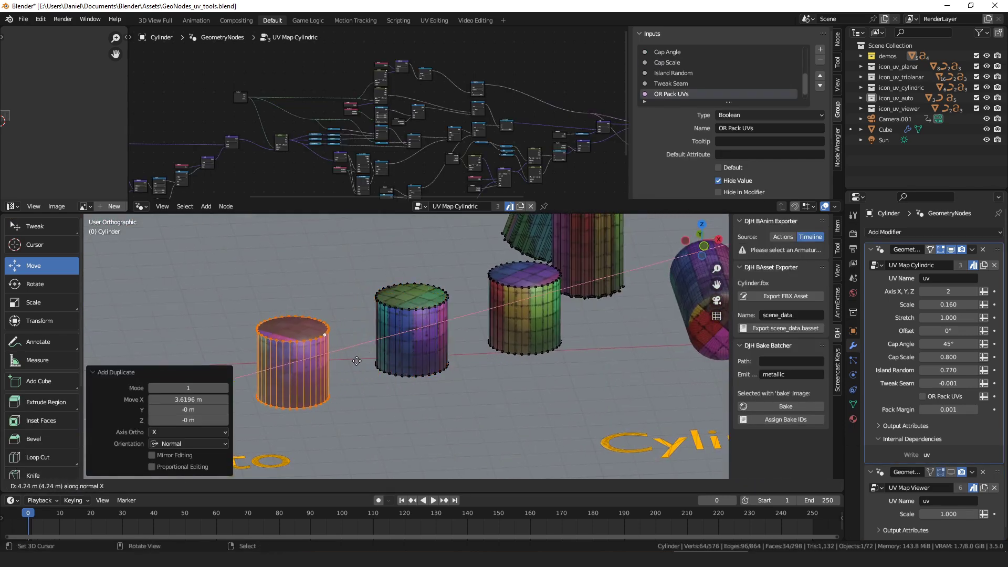
left_click(420, 349)
middle_click_drag(420, 349, 412, 348)
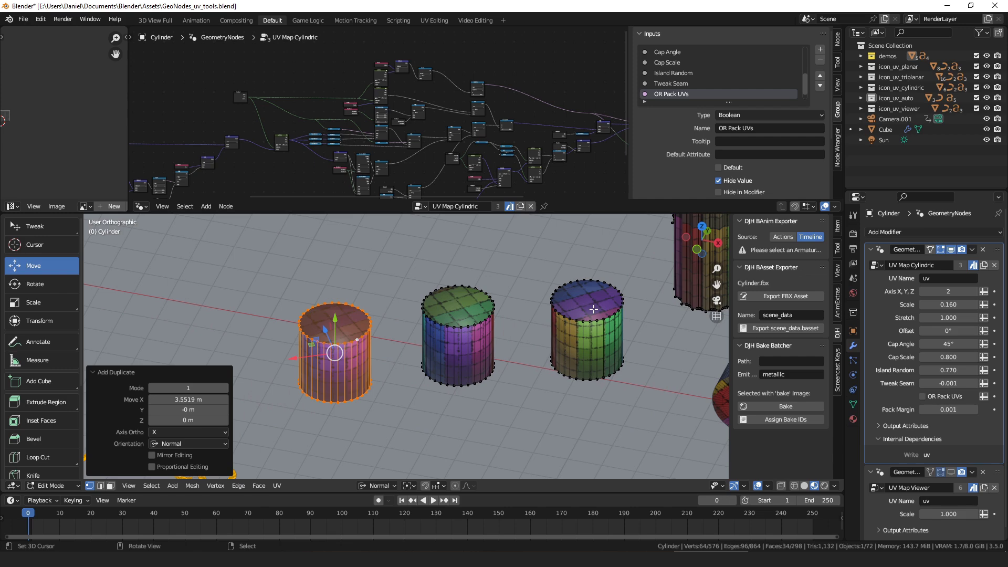
Step: Draw small annotation marks on the top caps of the three short cylinders
middle_click_drag(594, 312, 582, 333)
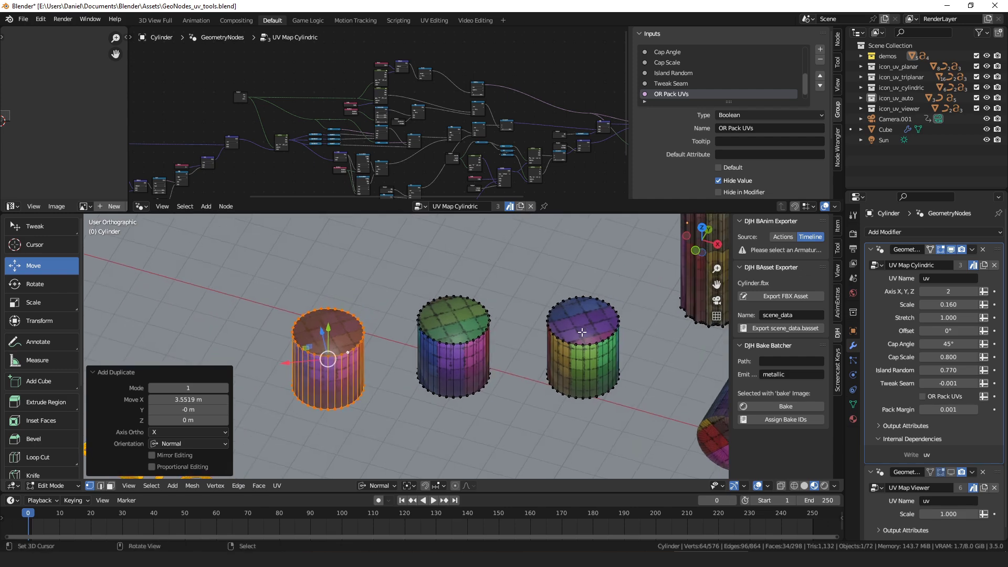
left_click_drag(584, 316, 590, 326)
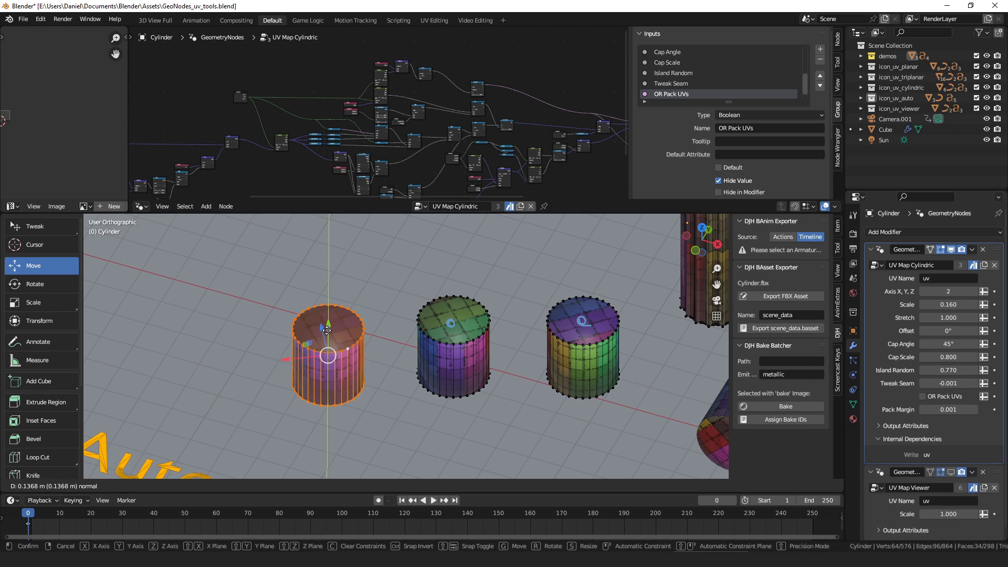
left_click(378, 371)
left_click_drag(323, 326, 326, 326)
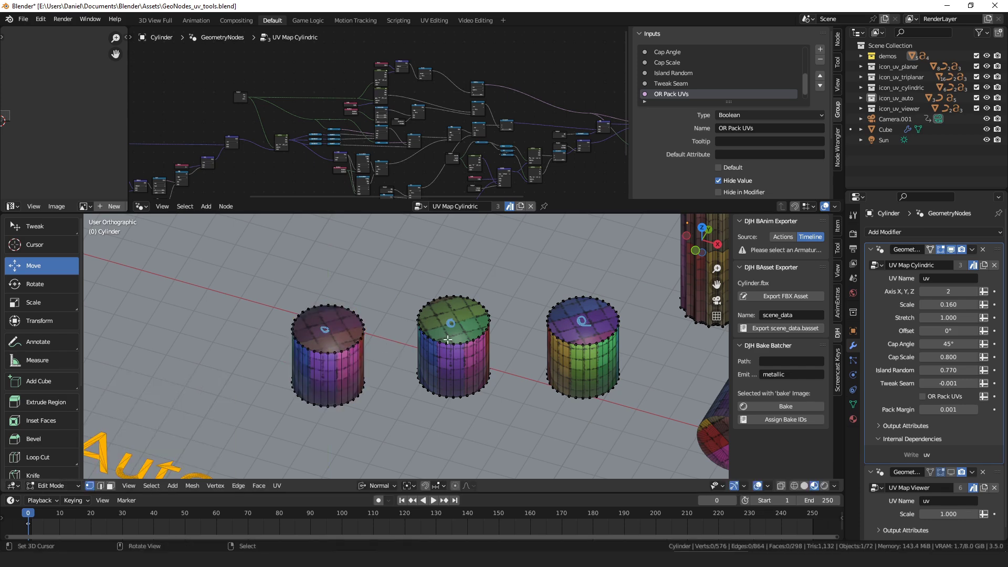
Step: Open the 3D view's Annotations settings in the sidebar
scroll(448, 339, "down", 3)
middle_click_drag(448, 340, 400, 321)
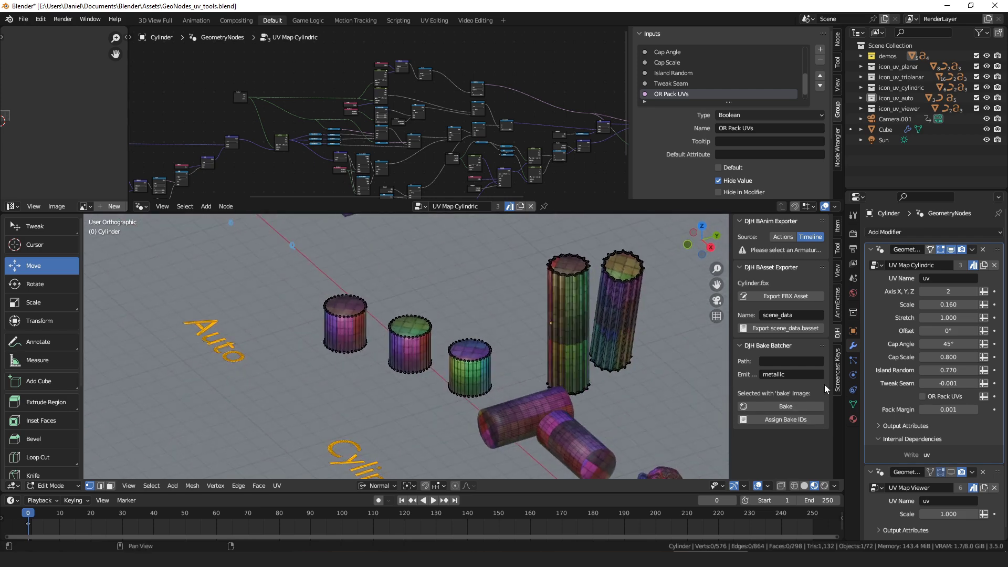
left_click(838, 268)
scroll(787, 368, "down", 2)
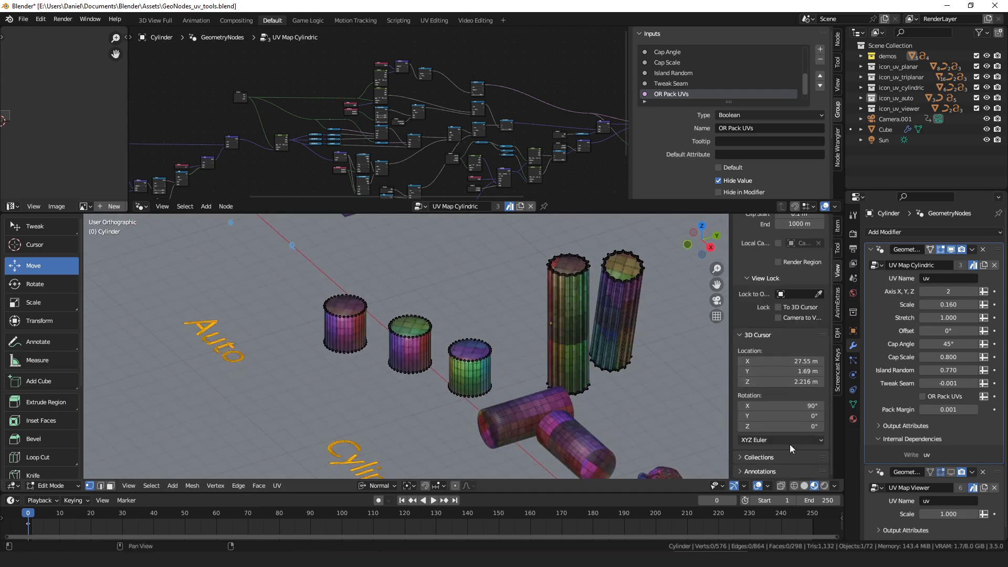
left_click(776, 470)
Step: Select the whole leaning fluted cylinder in the mesh and rotate it -7.33° in the front view
mouse_move(578, 368)
middle_mouse_down()
mouse_move(525, 315)
mouse_move(315, 275)
mouse_move(302, 288)
middle_mouse_up()
left_click(524, 306)
key("ctrl+l")
middle_click_drag(302, 289, 390, 307, "shift")
scroll(389, 306, "up", 1)
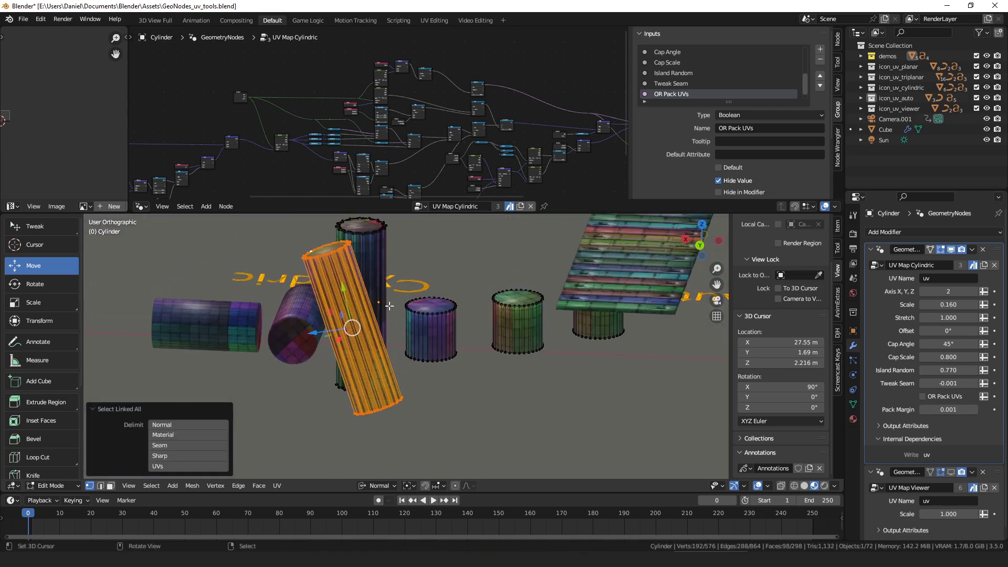
key("KP_1")
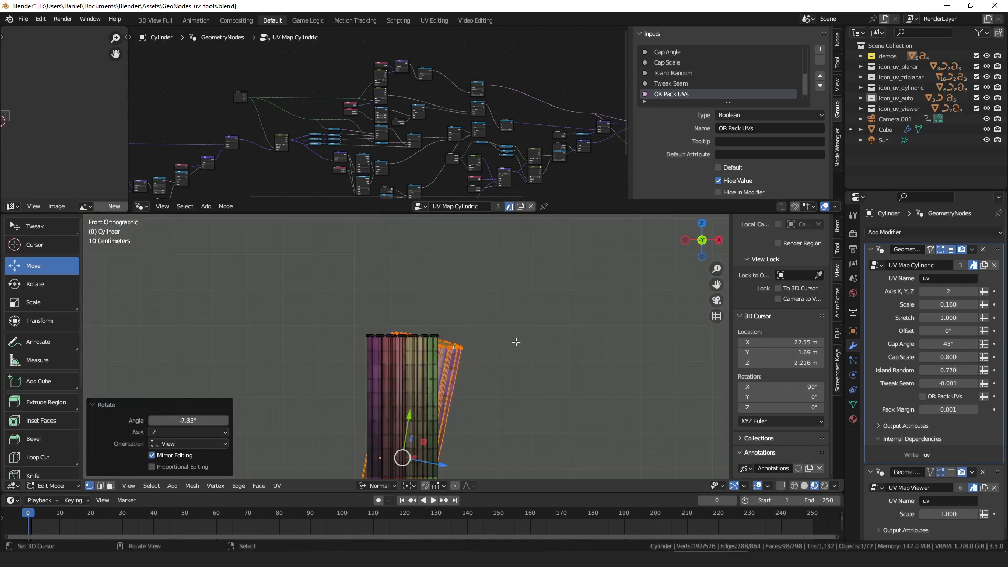
scroll(529, 356, "down", 2)
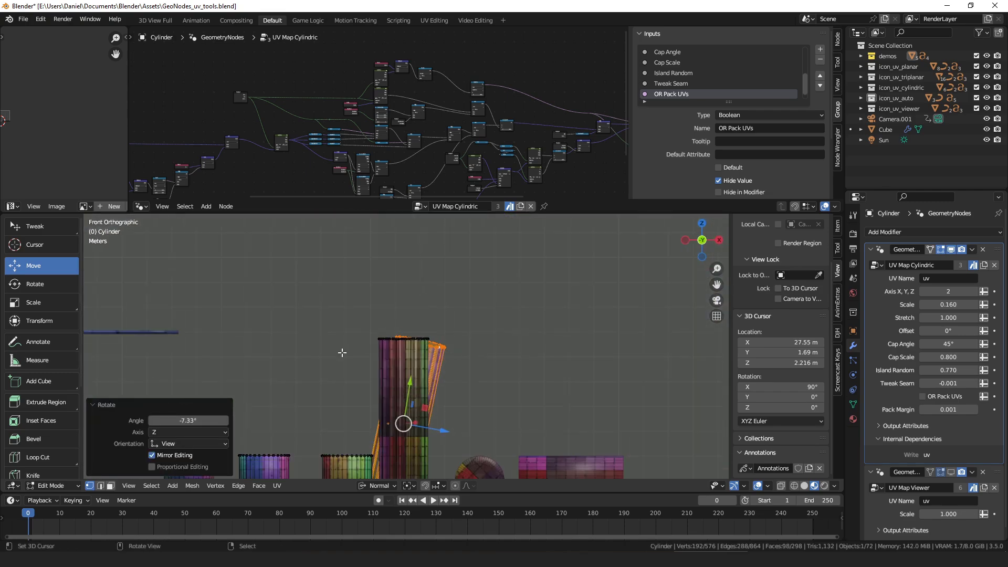
middle_click_drag(342, 351, 358, 336)
scroll(482, 403, "up", 3)
key("Tab")
scroll(437, 332, "up", 2)
scroll(358, 336, "down", 4)
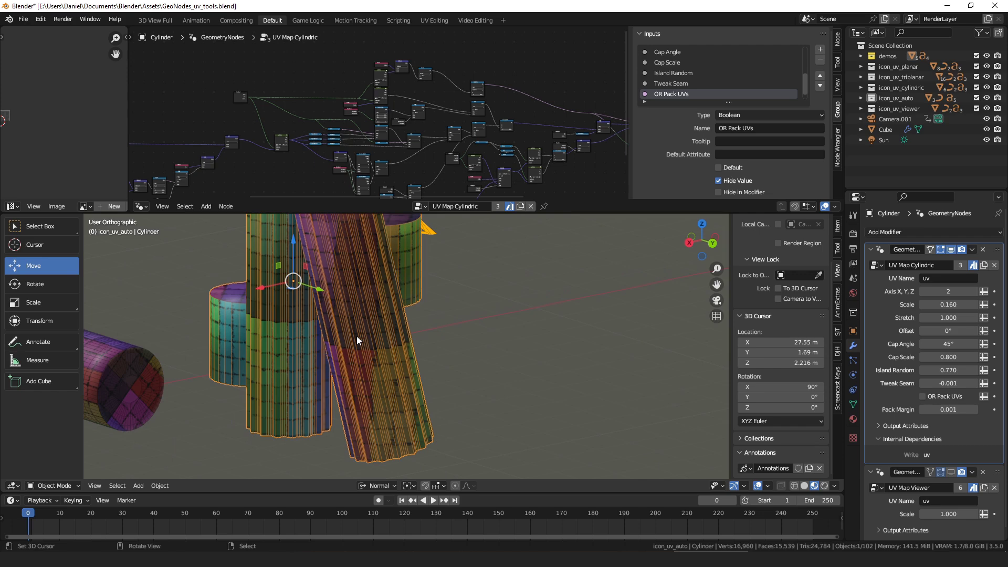
scroll(357, 336, "down", 2)
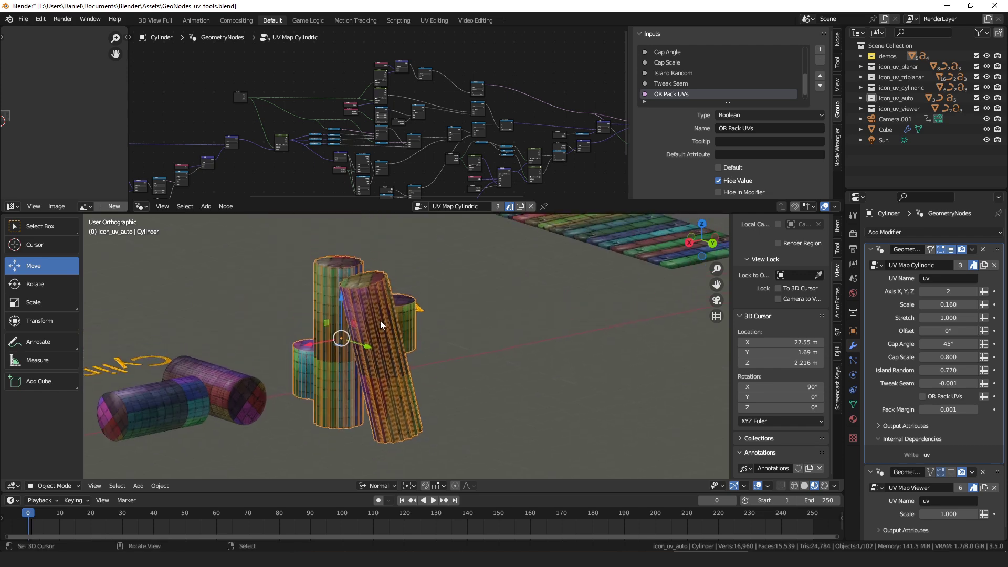
Step: Rotate the leaning fluted cylinder further in the front view and check its projection in Object Mode
middle_click_drag(381, 320, 457, 310)
key("KP_1")
key("Tab")
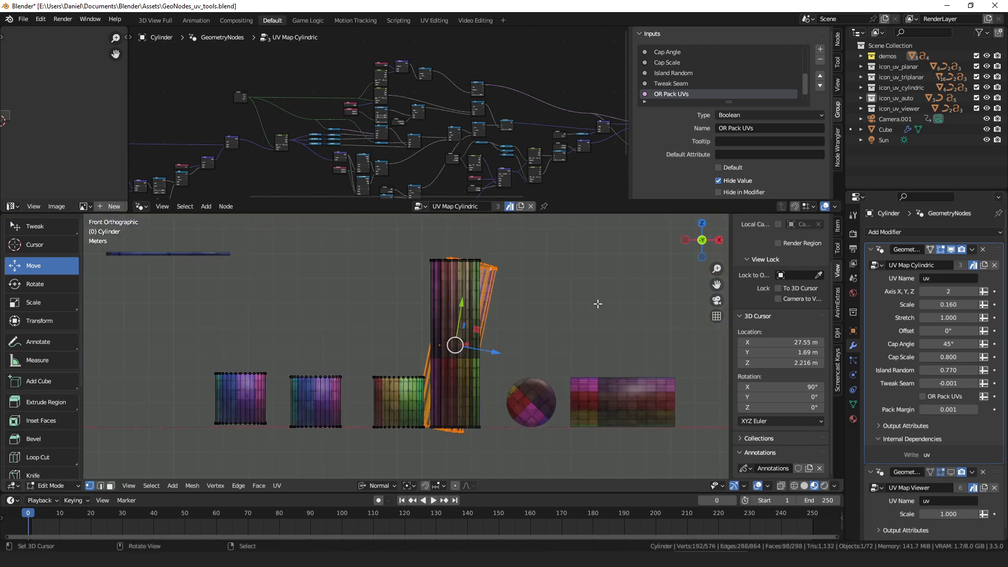
key("r")
left_click(576, 351)
key("Tab")
mouse_move(517, 318)
middle_mouse_down()
mouse_move(453, 335)
mouse_move(427, 356)
mouse_move(514, 302)
mouse_move(423, 339)
mouse_move(367, 337)
mouse_move(428, 364)
mouse_move(401, 360)
mouse_move(474, 341)
mouse_move(452, 335)
mouse_move(521, 323)
middle_mouse_up()
scroll(427, 355, "up", 4)
scroll(473, 340, "down", 5)
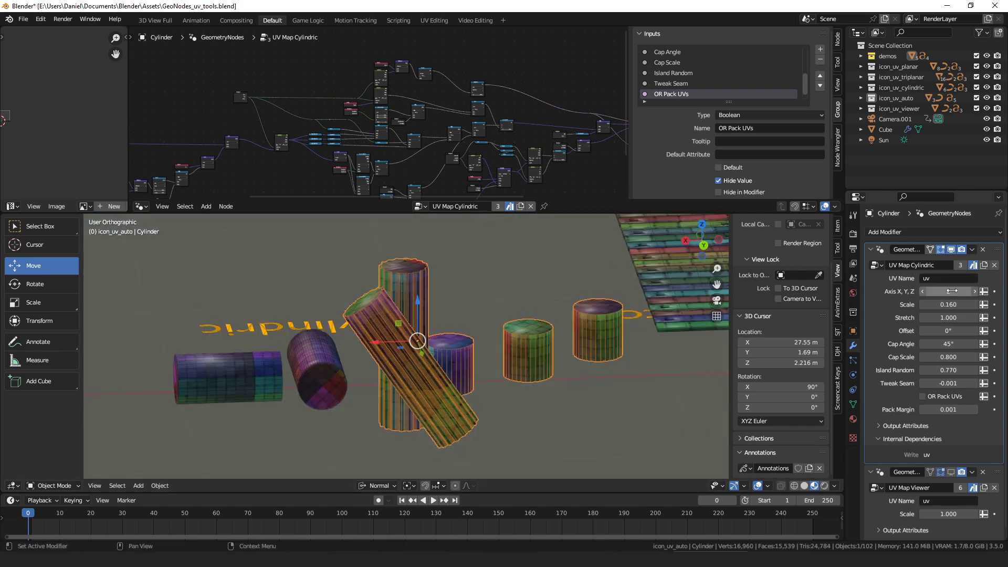
middle_click_drag(309, 332, 425, 332)
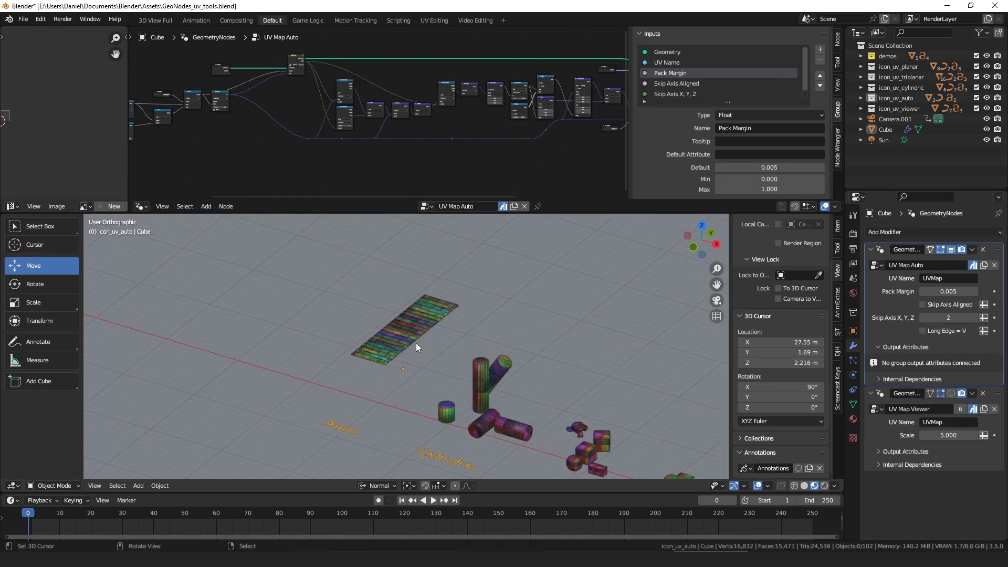
Step: View the plank object from the top and examine the UV Unwrap node in its UV Map Auto node group
middle_click_drag(416, 342, 427, 314)
key("KP_7")
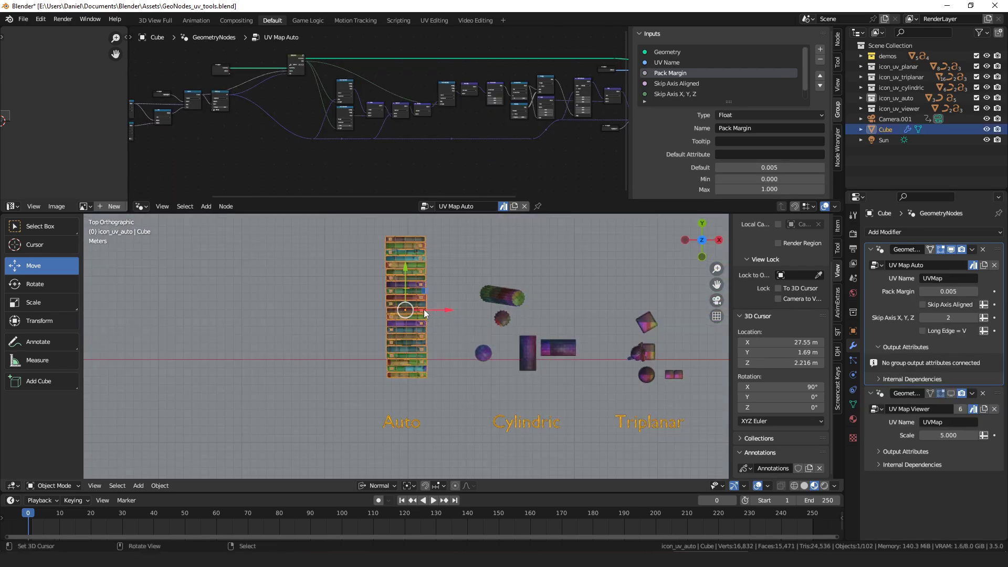
scroll(420, 126, "up", 4)
scroll(306, 155, "up", 5)
mouse_move(306, 156)
middle_mouse_down()
mouse_move(508, 70)
mouse_move(313, 167)
middle_mouse_up()
scroll(508, 70, "up", 4)
scroll(437, 114, "up", 4)
middle_click_drag(437, 114, 303, 193)
middle_click_drag(599, 72, 500, 98)
left_click_drag(396, 120, 399, 119)
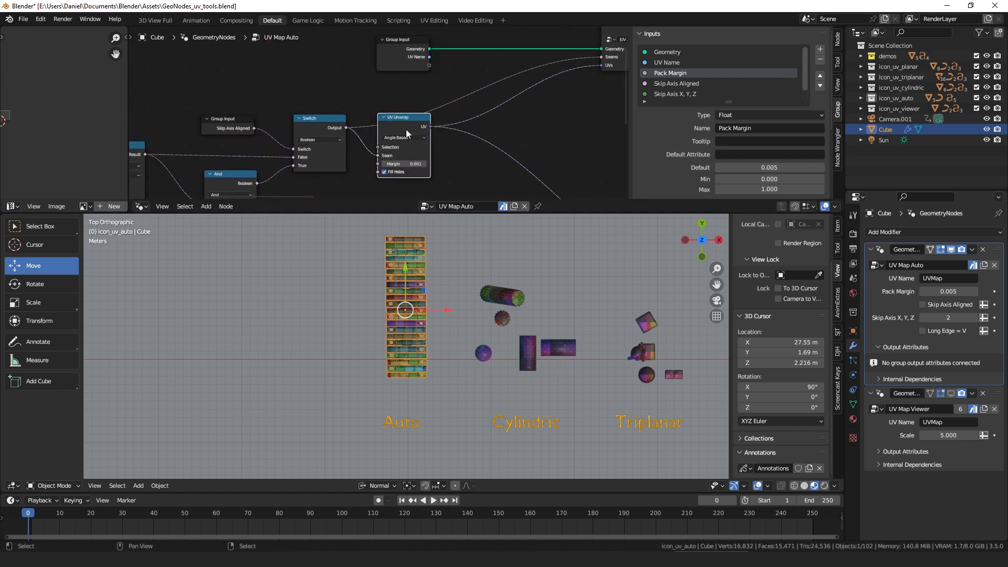
Step: Inspect the planks' packed UV layout and toggle UV Map Auto's viewport display off and on to compare
middle_click_drag(526, 282, 543, 317, "shift")
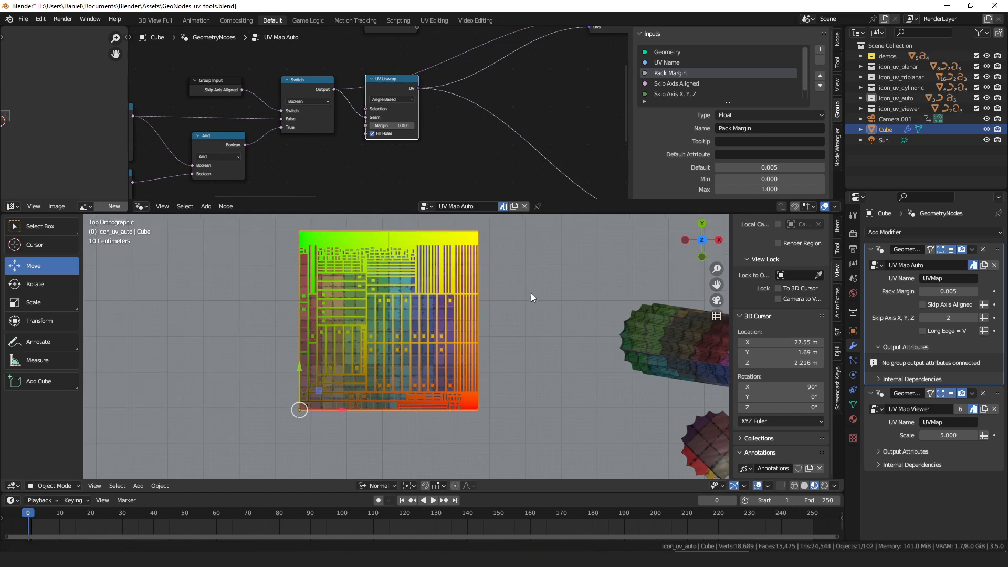
scroll(522, 316, "up", 2)
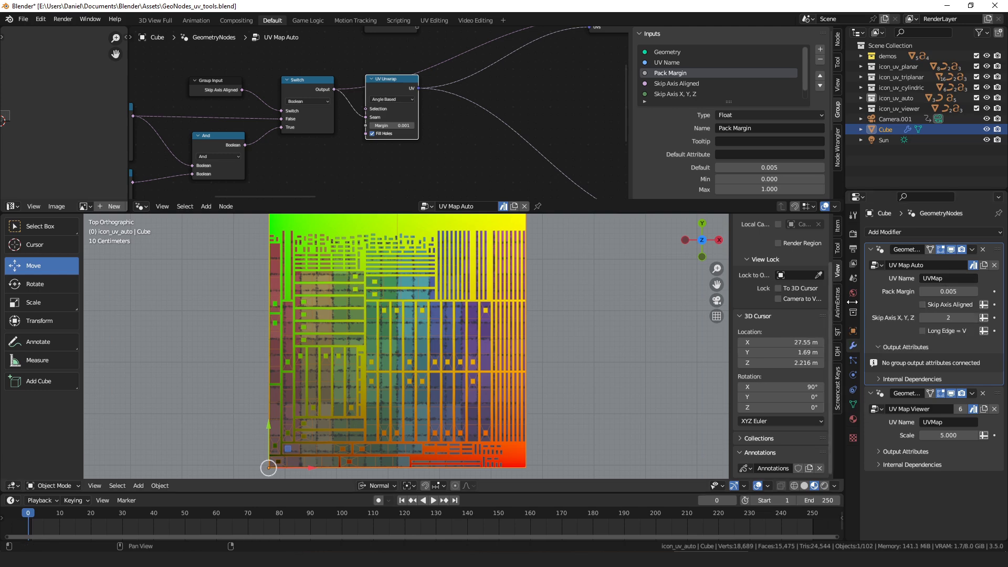
scroll(524, 286, "up", 3)
scroll(524, 286, "down", 4)
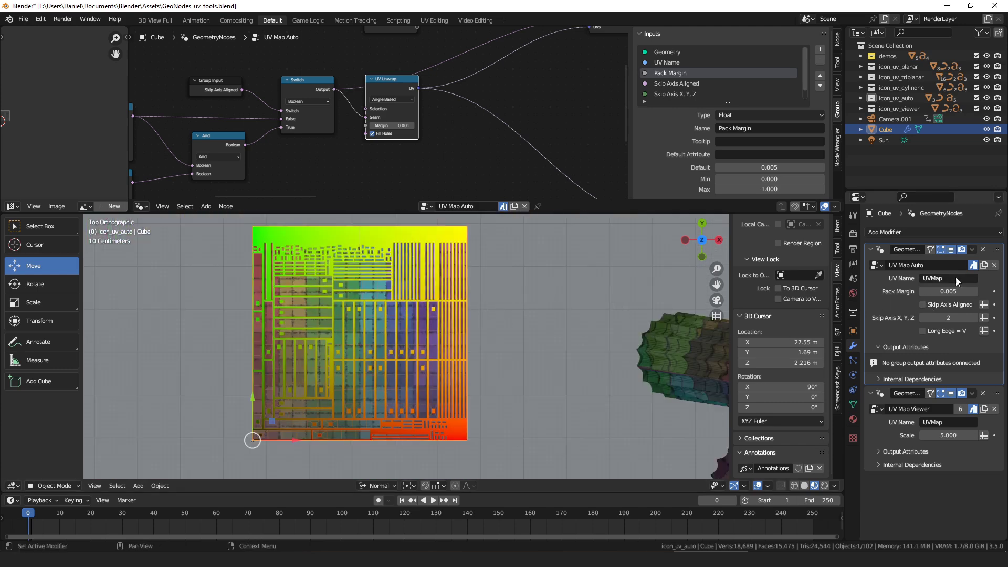
left_click(952, 252)
middle_click_drag(522, 415, 541, 373, "shift")
left_click(952, 251)
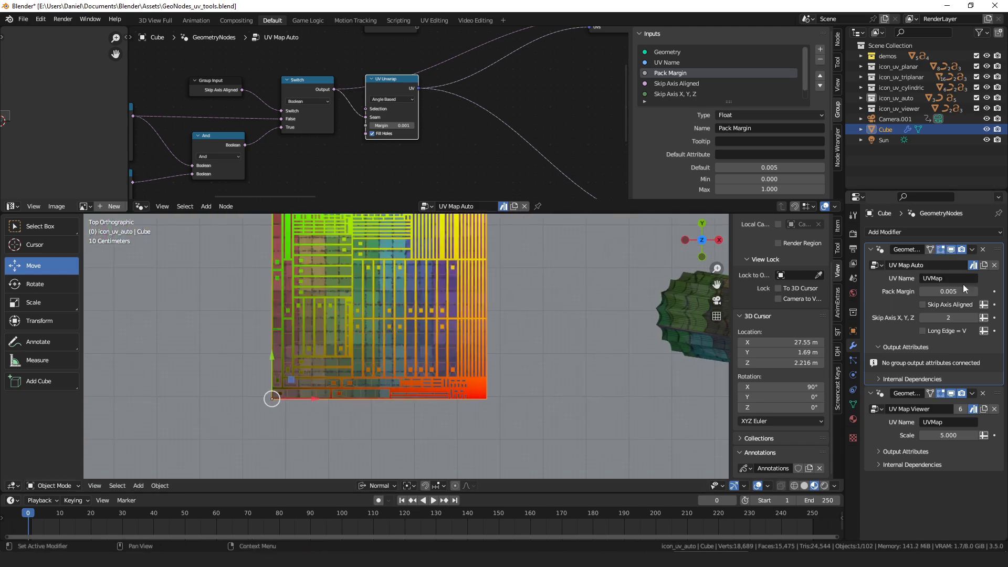
Step: Turn off UV Map Viewer's viewport display and open the plank mesh for editing at the front plank
left_click(952, 393)
middle_click_drag(480, 396, 370, 286)
key("Tab")
scroll(367, 375, "up", 6)
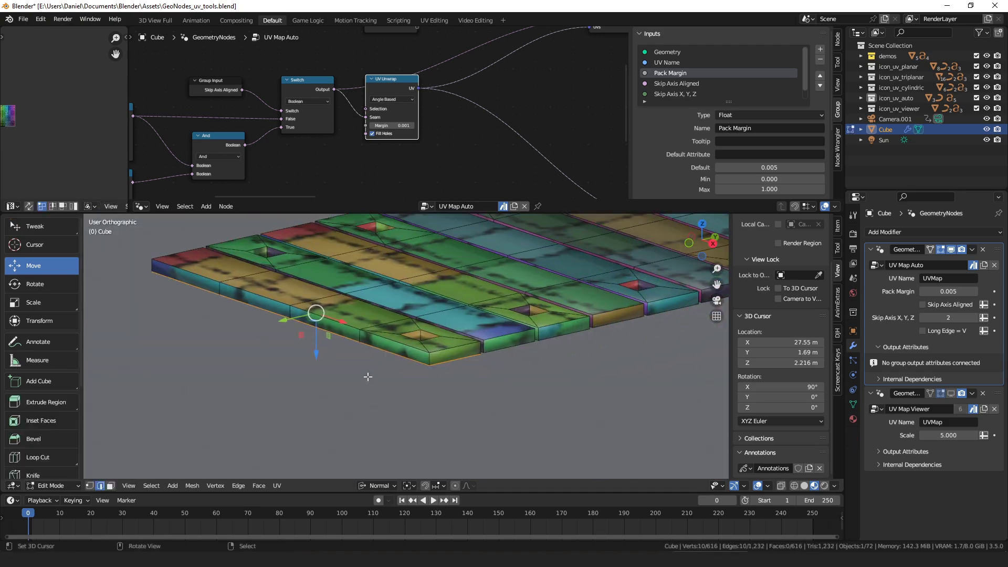
Step: Mark the selected lower edges around the front plank as seams
middle_click_drag(442, 372, 434, 353)
key("ctrl+e")
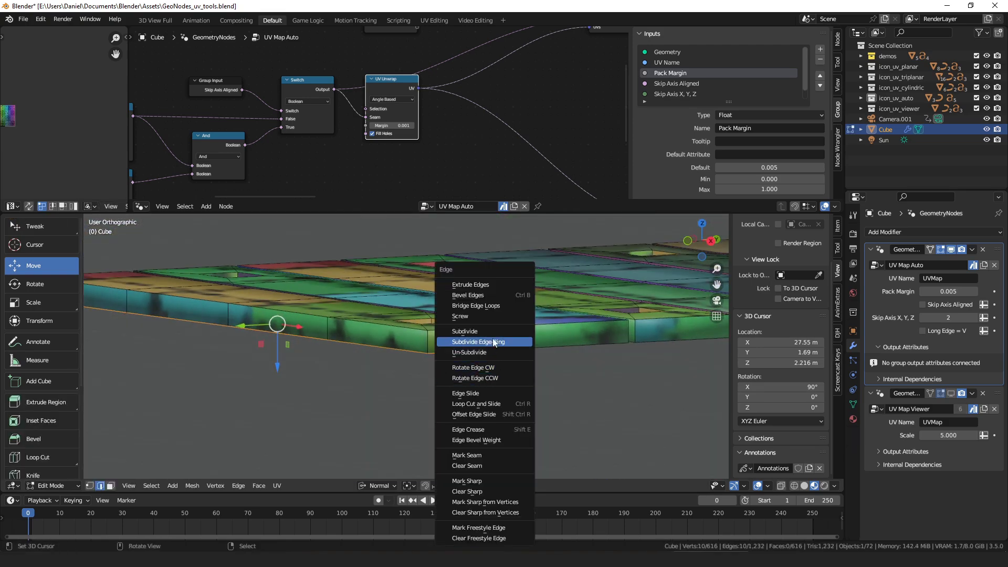
middle_click_drag(706, 397, 540, 352)
key("ctrl+e")
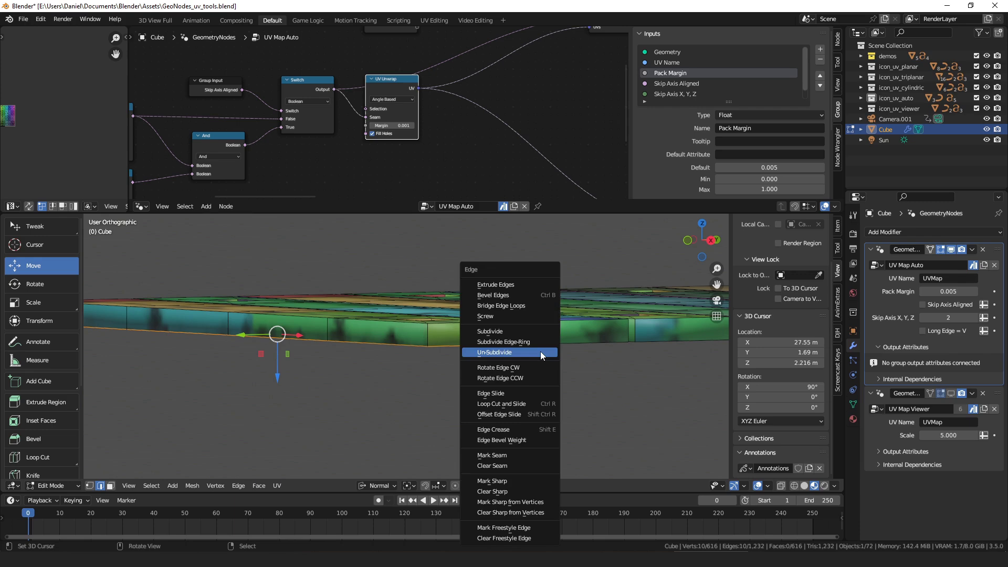
left_click(522, 480)
key("ctrl+z")
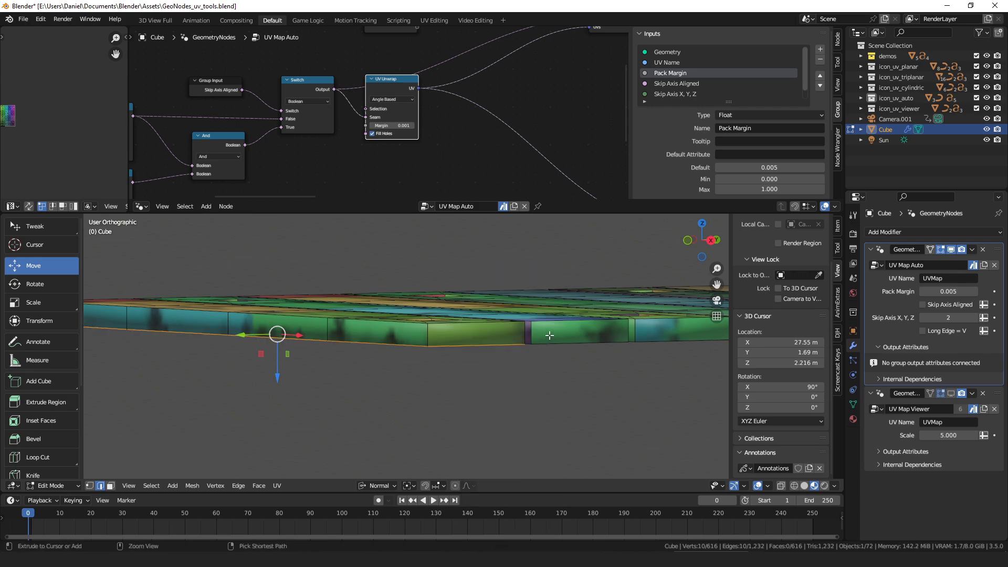
key("ctrl+e")
left_click(517, 310)
Step: Select the front plank's four vertical corner edges and mark them as seams
scroll(429, 330, "up", 1)
right_click(429, 330)
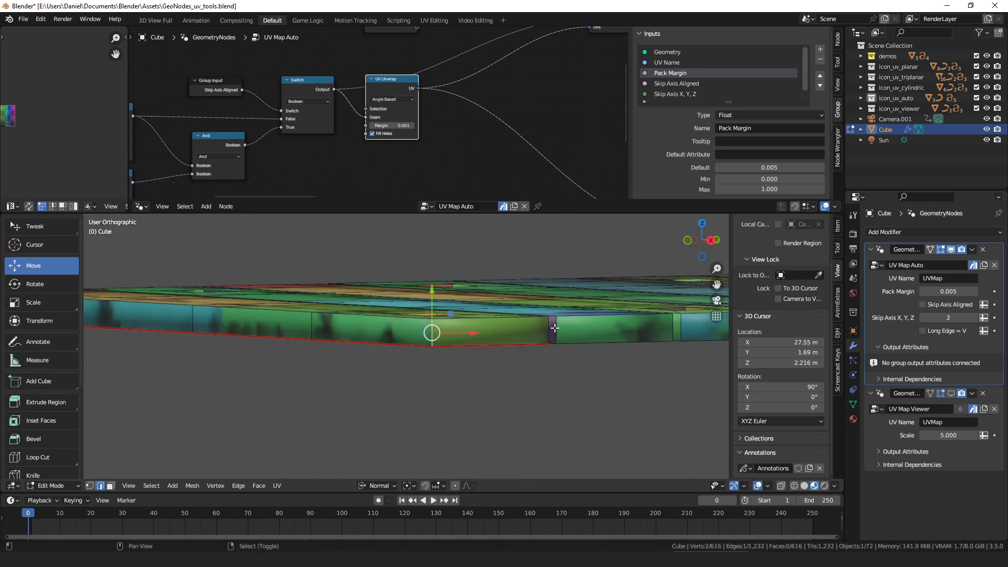
right_click(552, 328, "shift")
scroll(345, 329, "down", 4)
middle_click_drag(345, 329, 444, 340)
right_click(320, 351, "shift")
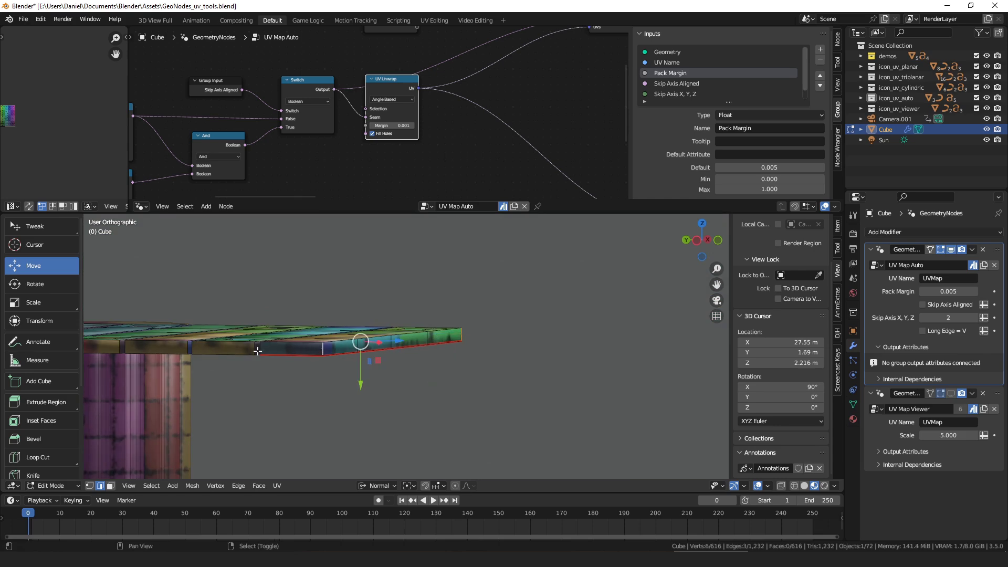
right_click(259, 349, "shift")
key("ctrl+e")
left_click(317, 326)
Step: Select the linked plank geometry, clear the selection and check the seams along the front plank's edges
key("l")
middle_click_drag(342, 326, 490, 356)
key("alt+a")
scroll(479, 349, "up", 2)
right_click(525, 337)
scroll(461, 322, "down", 3)
scroll(461, 323, "up", 1)
scroll(487, 328, "down", 1)
scroll(490, 356, "up", 3)
scroll(456, 159, "down", 5)
Step: Examine the edge-angle and comparison nodes feeding UV Unwrap in UV Map Auto, and compare with the planks' mapping
middle_click_drag(269, 139, 434, 124)
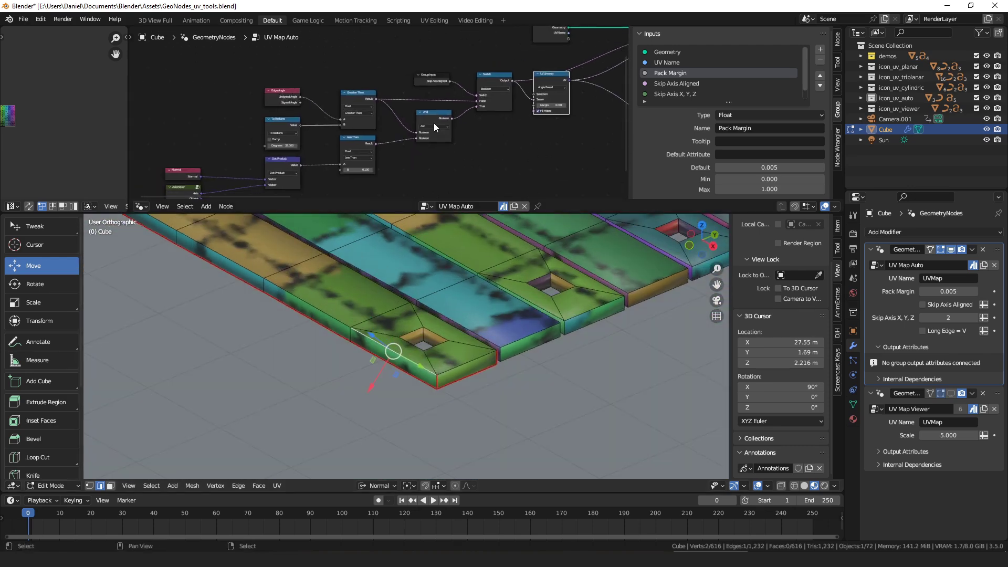
middle_click_drag(507, 123, 361, 136)
scroll(497, 319, "down", 1)
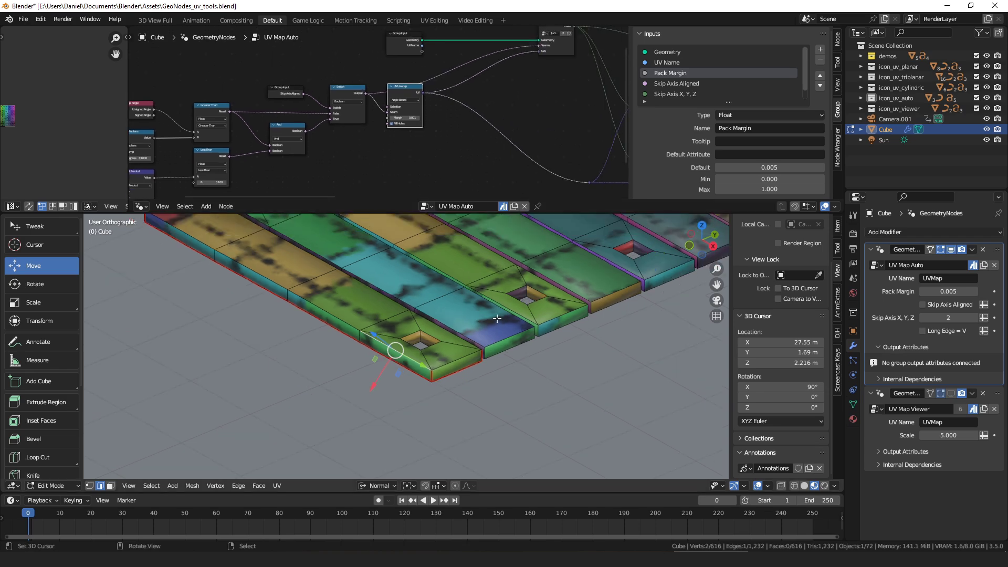
scroll(532, 312, "down", 3)
middle_click_drag(527, 322, 538, 312)
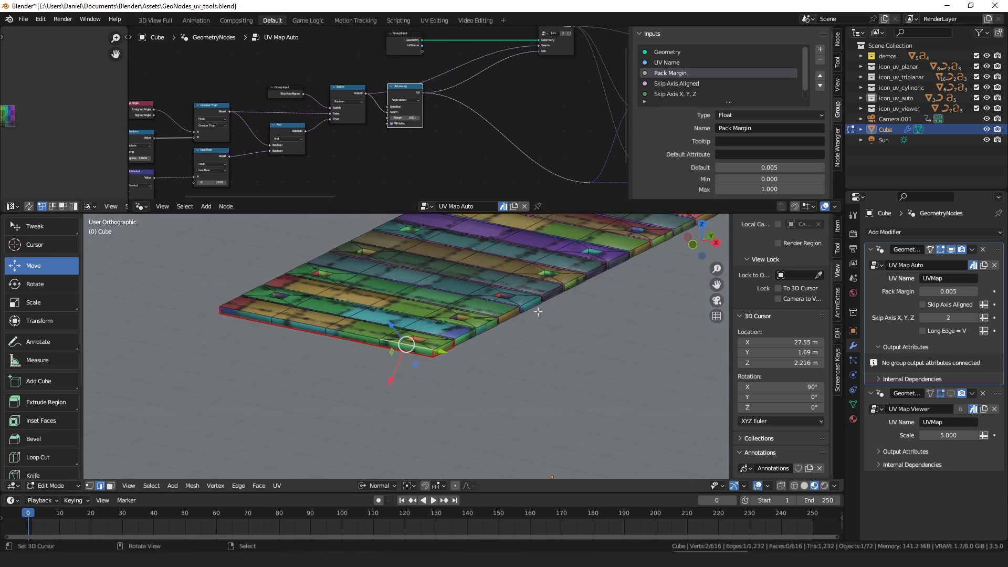
Step: Examine the planks' flattened UV layout from above, including the small packed islands and the long strips
key("a")
key("u")
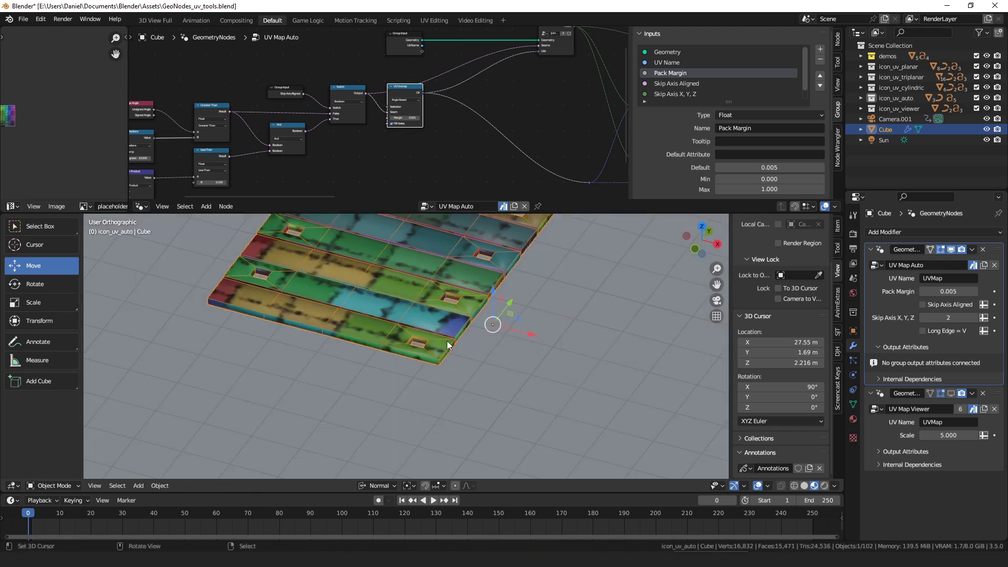
middle_click_drag(447, 343, 446, 372)
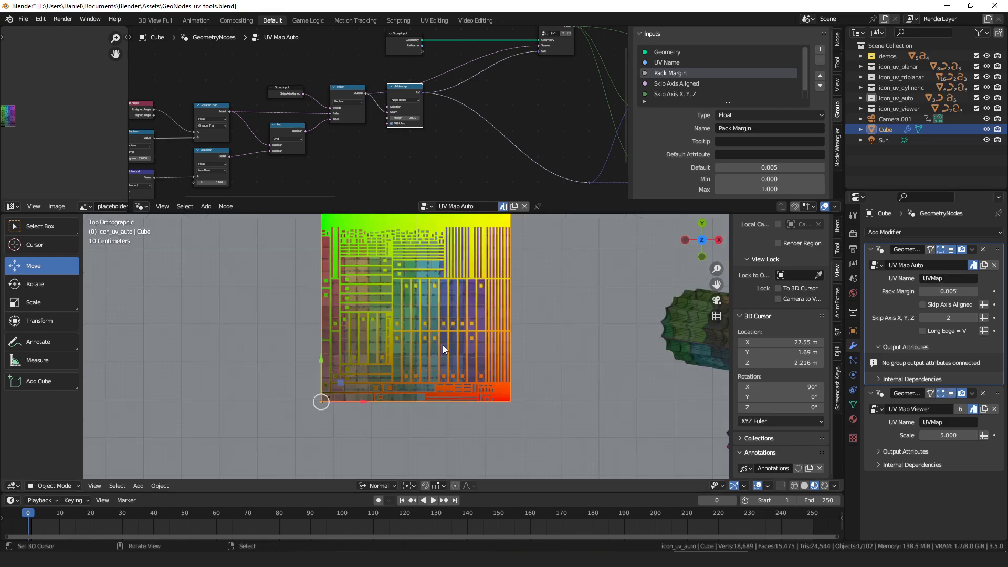
scroll(443, 345, "up", 4)
middle_click_drag(468, 294, 472, 378, "shift")
scroll(503, 306, "up", 4)
middle_click_drag(454, 226, 430, 302, "shift")
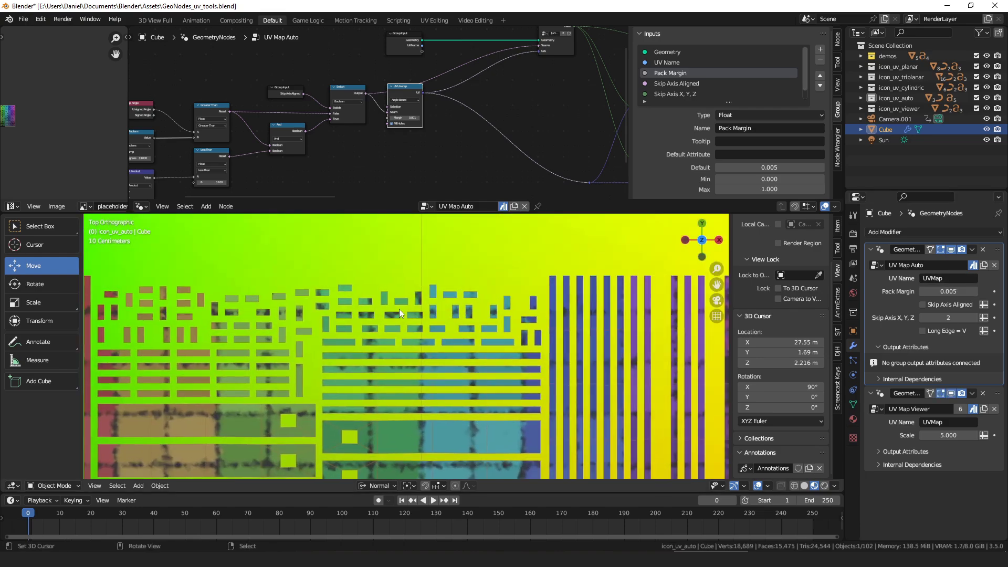
scroll(394, 319, "down", 10)
middle_click_drag(423, 323, 413, 265, "shift")
Step: Select the lower front edge loop of the seam-marked front plank in Edit Mode
key("Tab")
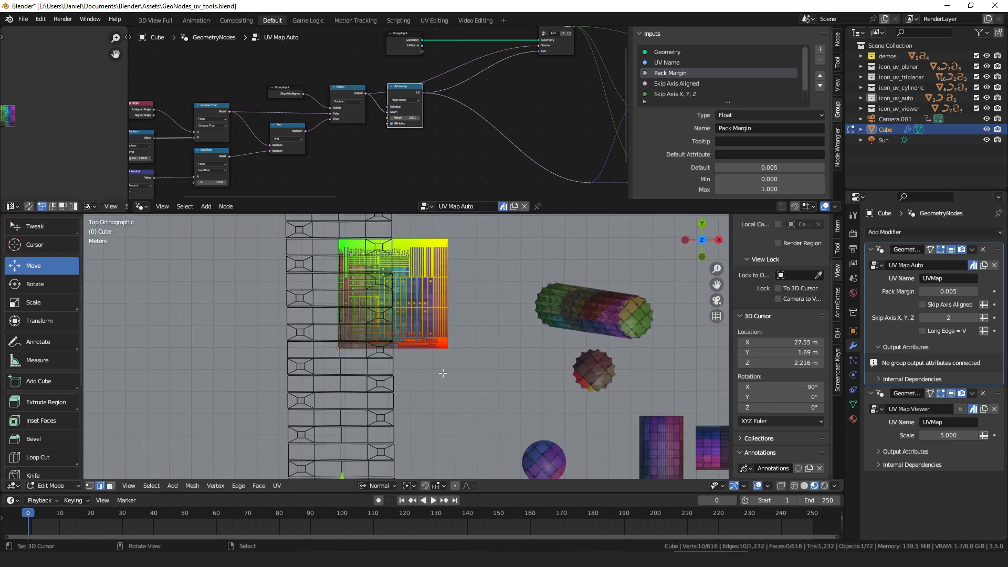
middle_click_drag(433, 368, 385, 293)
scroll(392, 343, "up", 5)
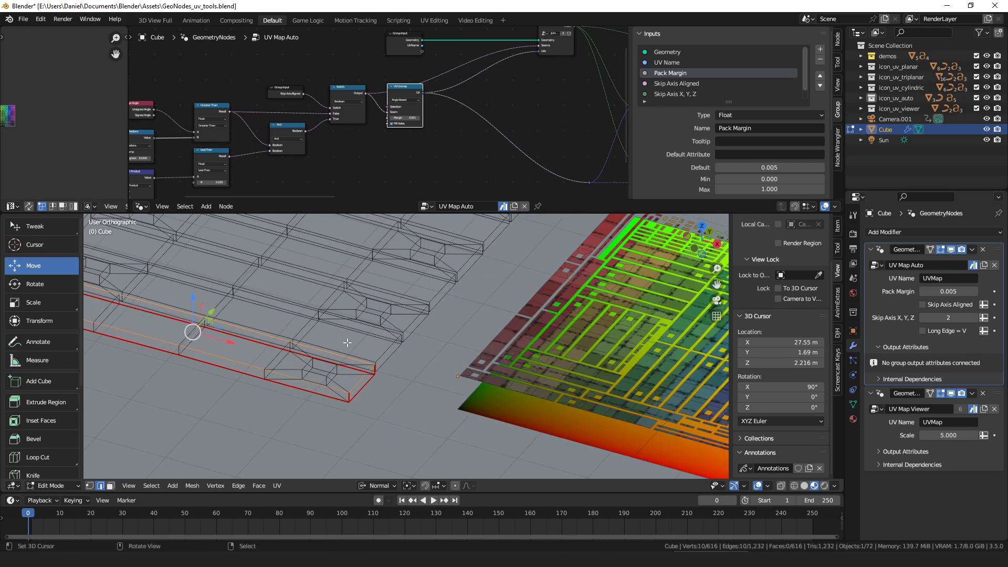
scroll(186, 326, "up", 2)
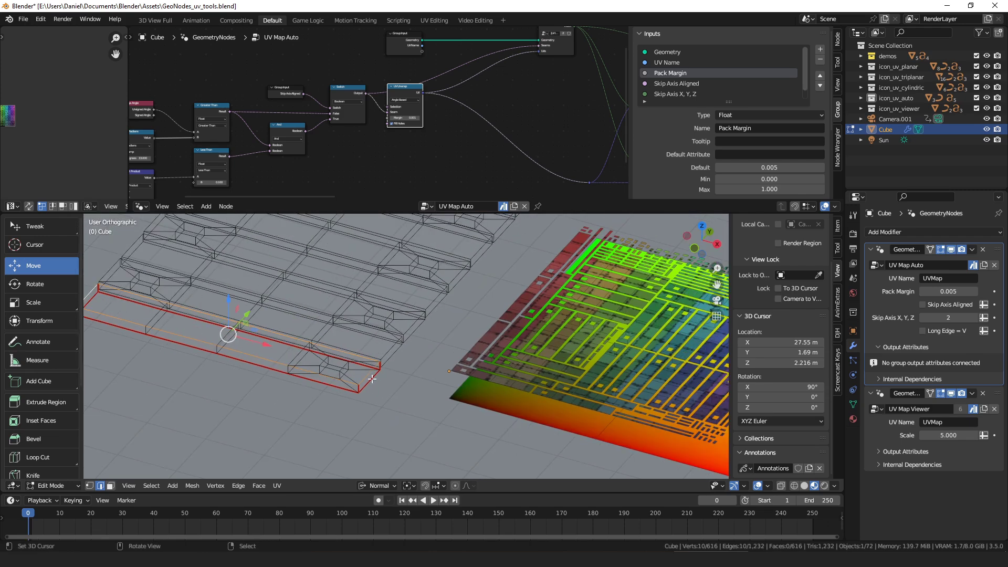
middle_click_drag(455, 383, 504, 381, "shift")
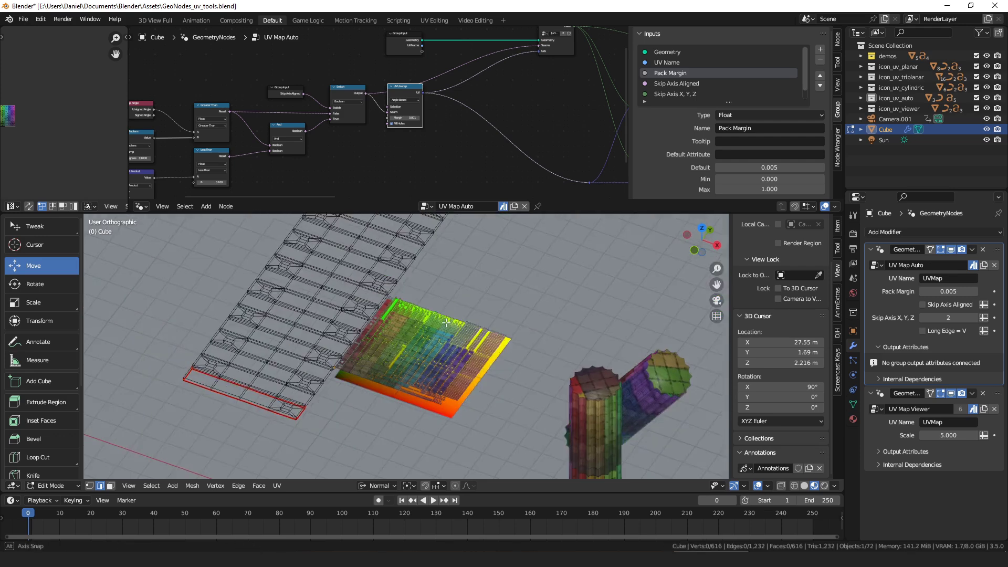
middle_click_drag(446, 323, 211, 329)
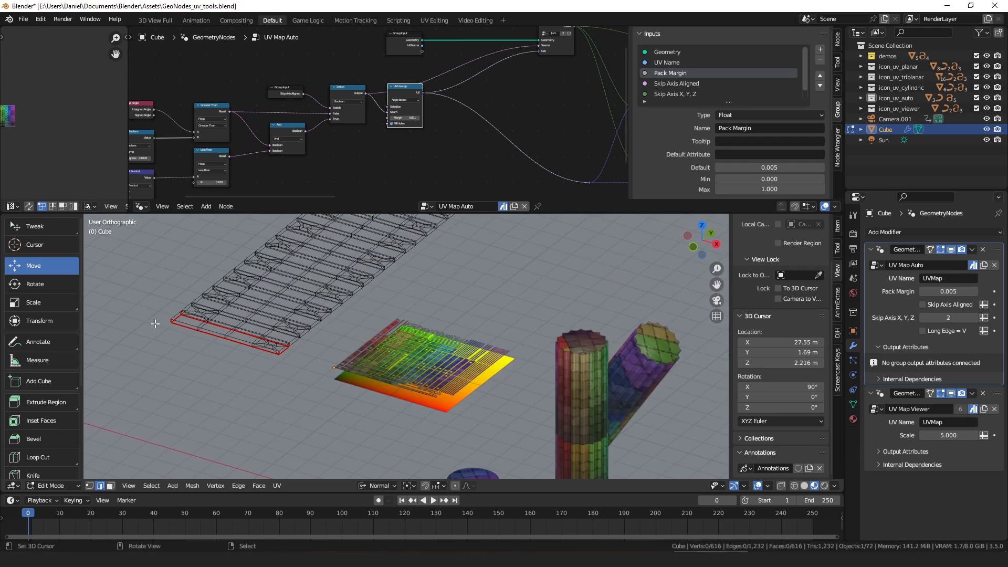
scroll(189, 291, "up", 3)
left_click(272, 376, "alt")
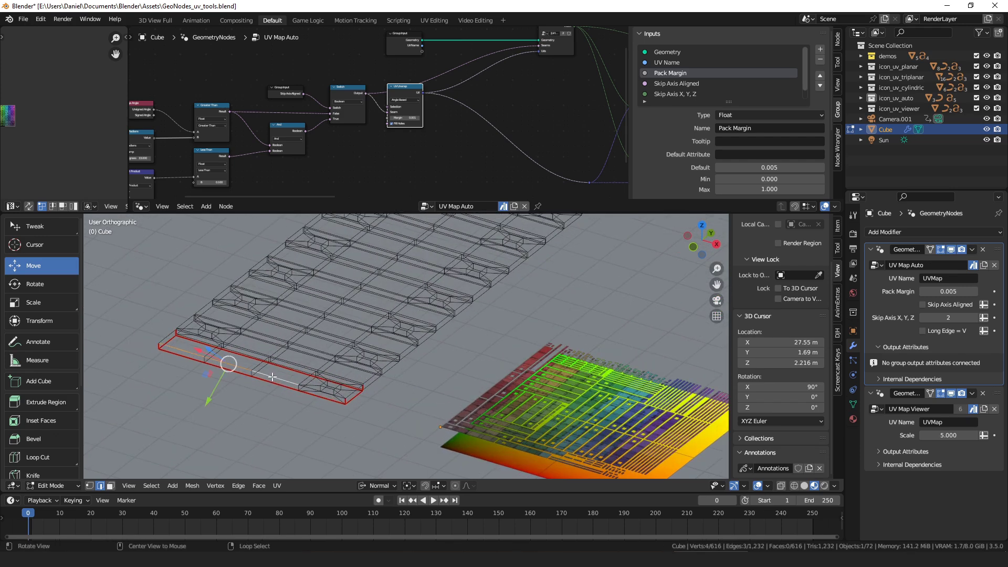
key("Tab")
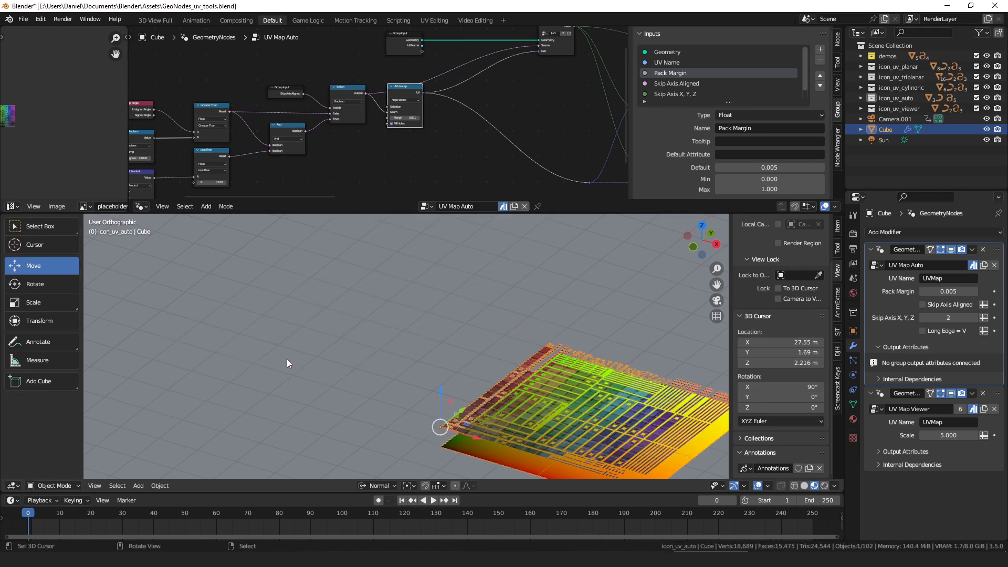
key("Tab")
middle_click_drag(286, 358, 391, 354, "shift")
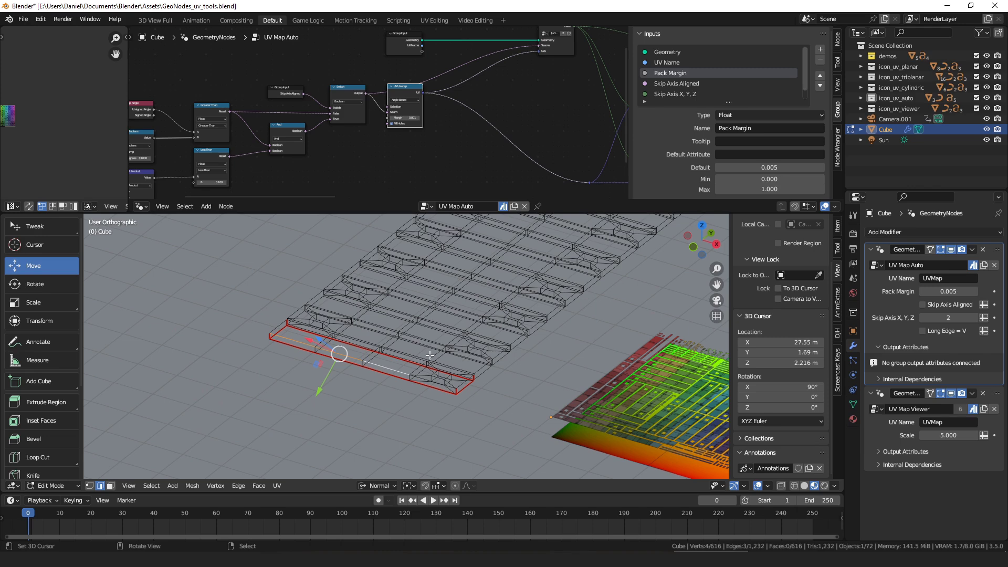
Step: Try rotating the front plank's linked geometry in the right orthographic view
key("grave")
left_click(559, 338)
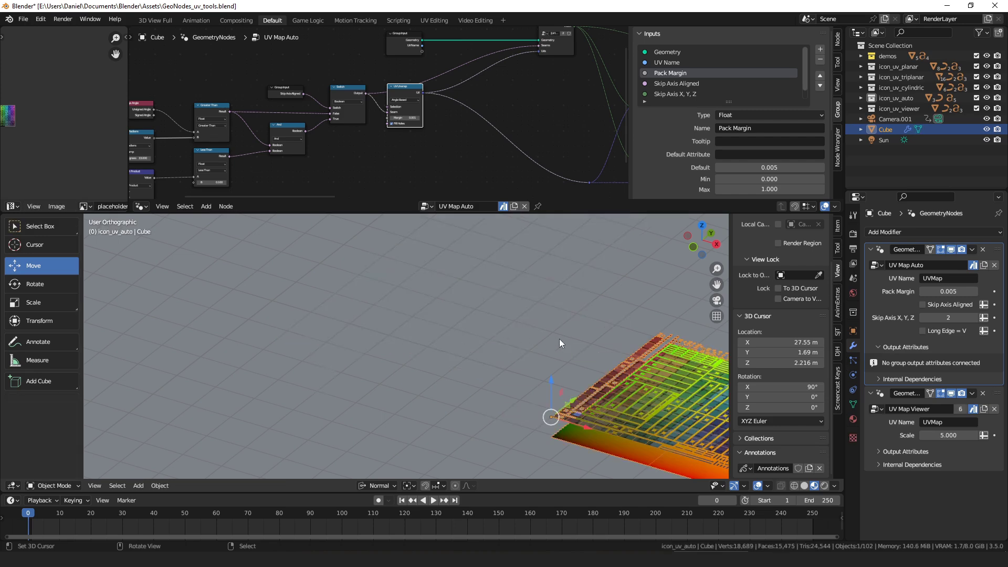
key("ctrl+l")
key("r")
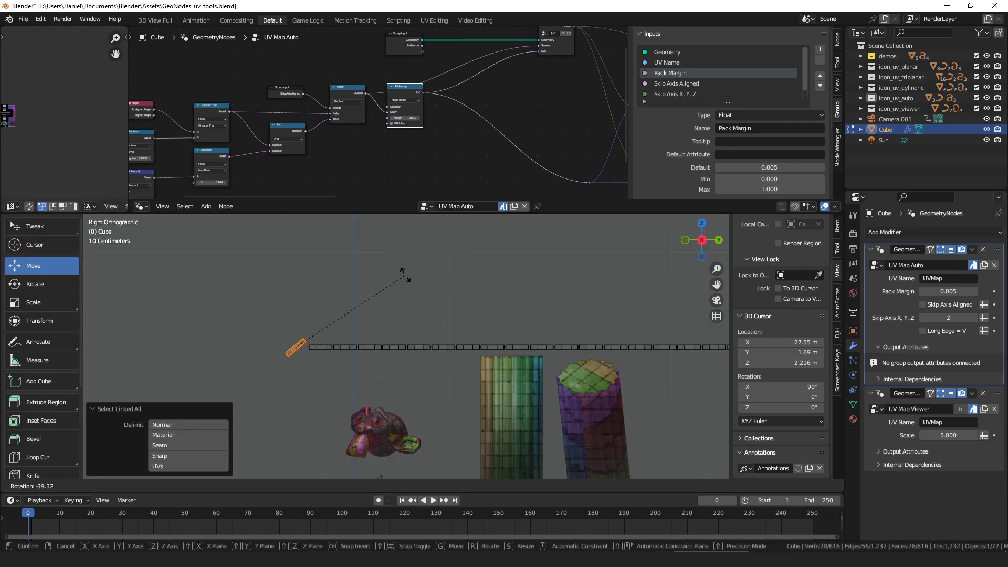
right_click(415, 282)
key("Tab")
Step: Compare the UV layout with Skip Axis Aligned off and on in UV Map Auto, leaving it enabled
middle_click_drag(384, 334, 557, 399)
scroll(614, 339, "up", 5)
left_click(938, 304)
left_click(940, 304)
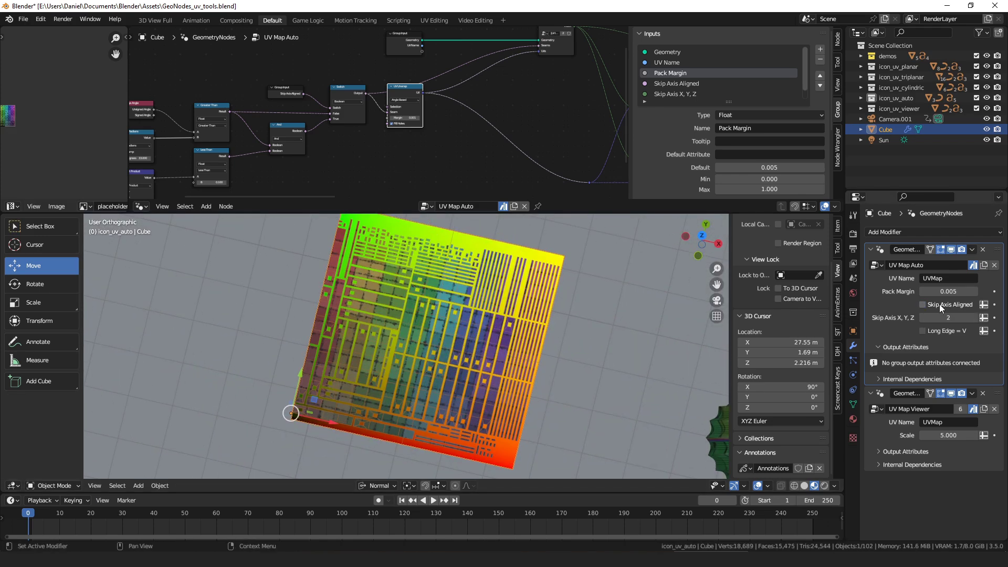
left_click(940, 304)
Step: Examine the plank islands in the UV layout up close and from above, comparing their orientation
scroll(500, 396, "up", 8)
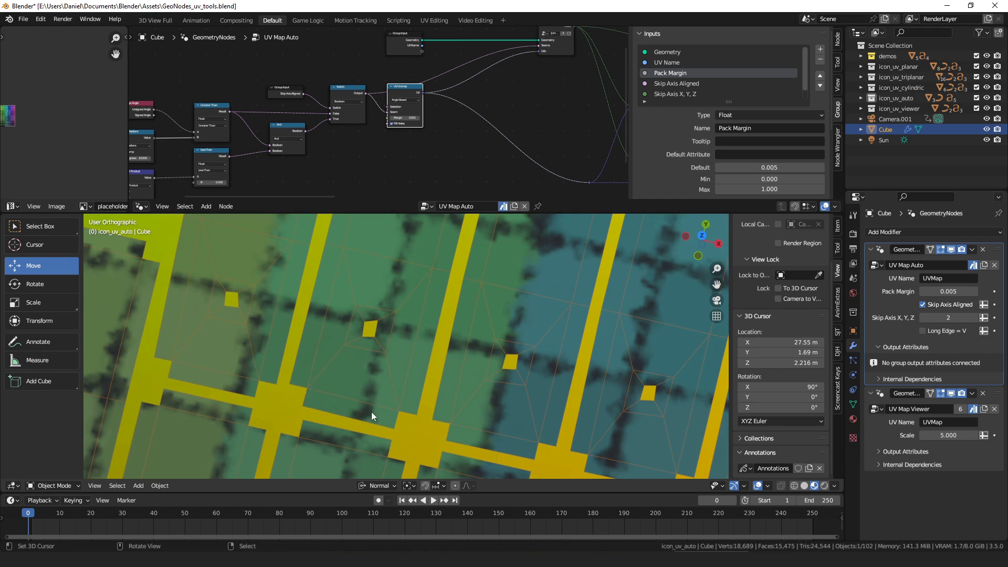
scroll(469, 327, "down", 12)
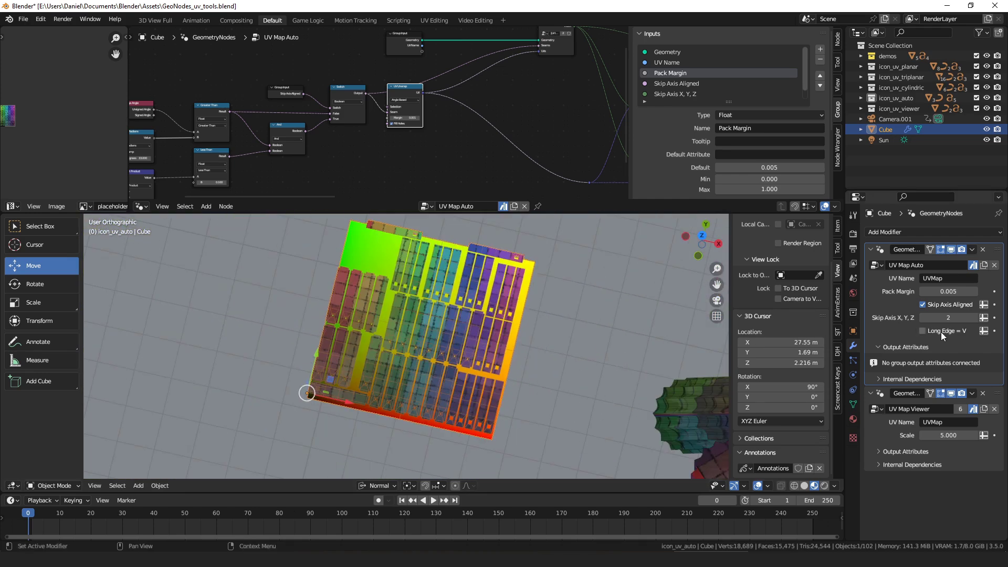
key("KP_7")
scroll(433, 352, "down", 4)
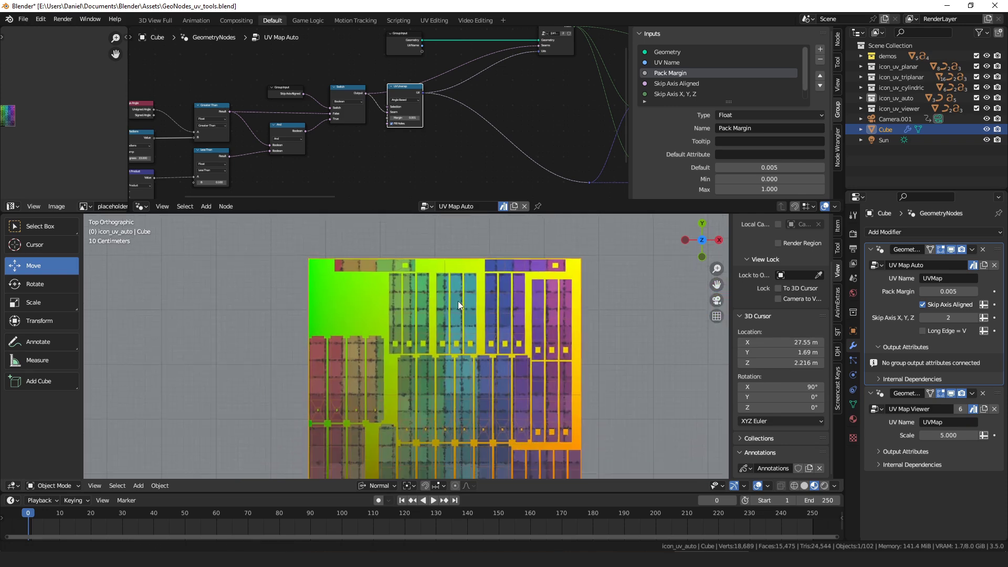
middle_click_drag(458, 301, 465, 370, "shift")
scroll(407, 350, "up", 3)
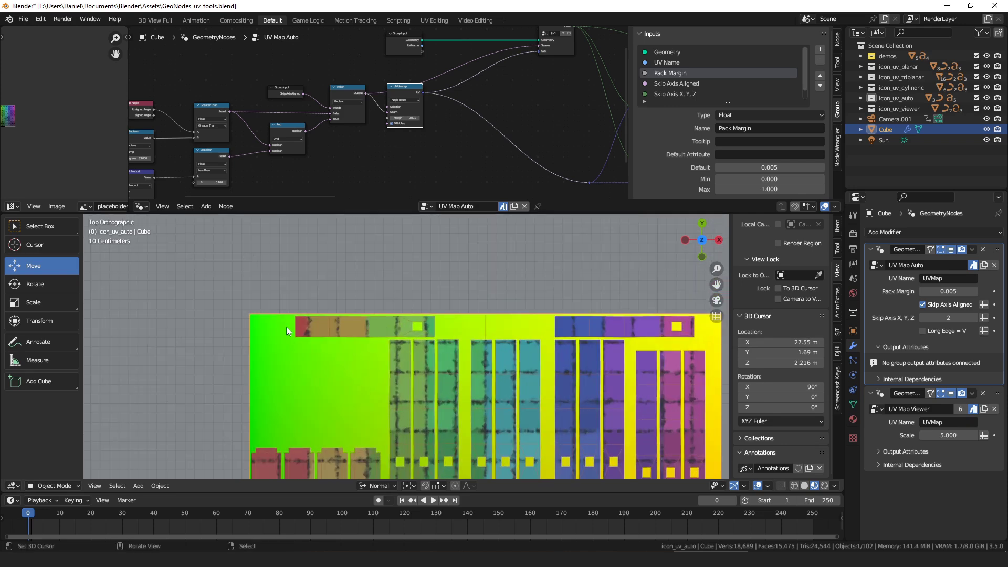
scroll(286, 327, "up", 3)
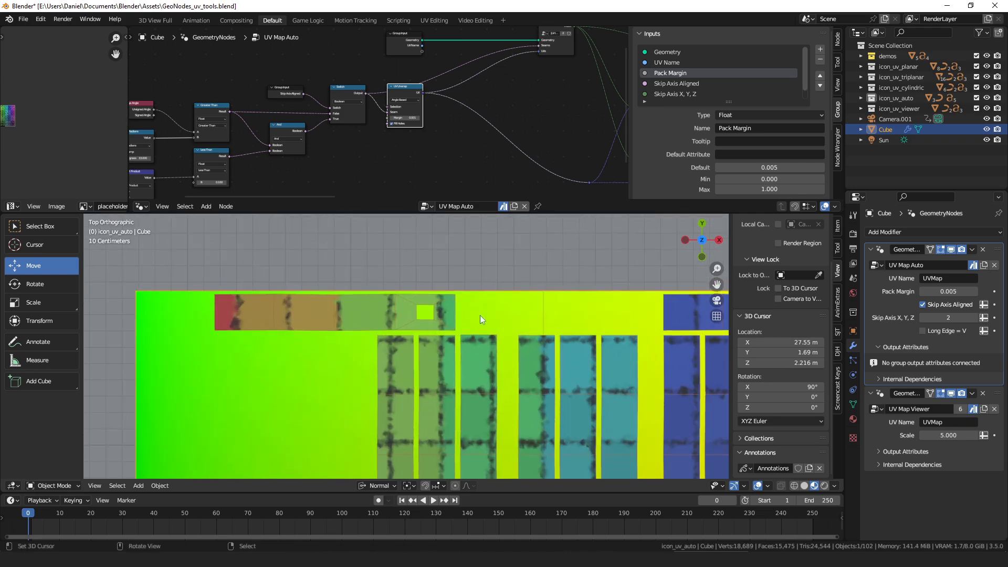
scroll(432, 323, "down", 4)
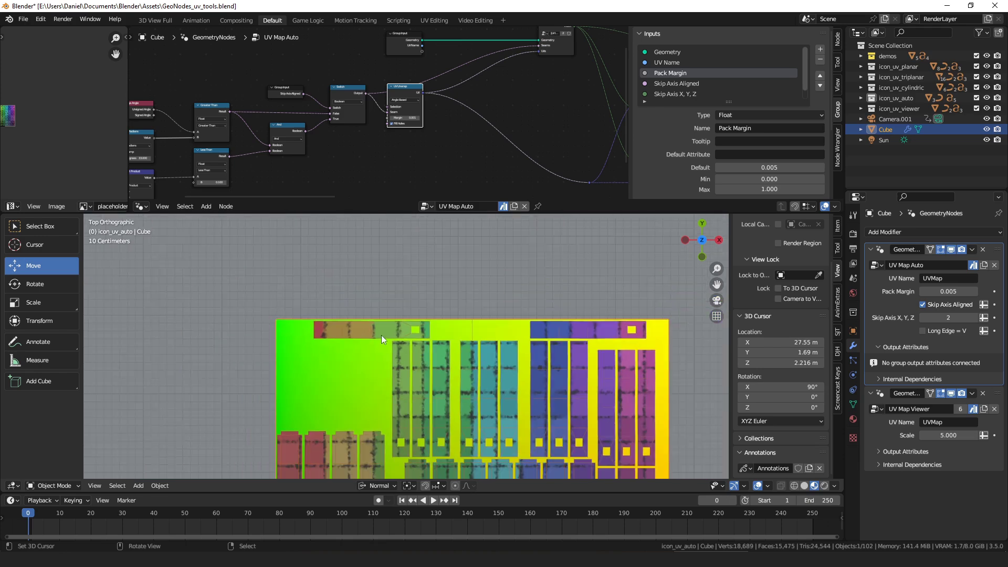
scroll(389, 338, "down", 3)
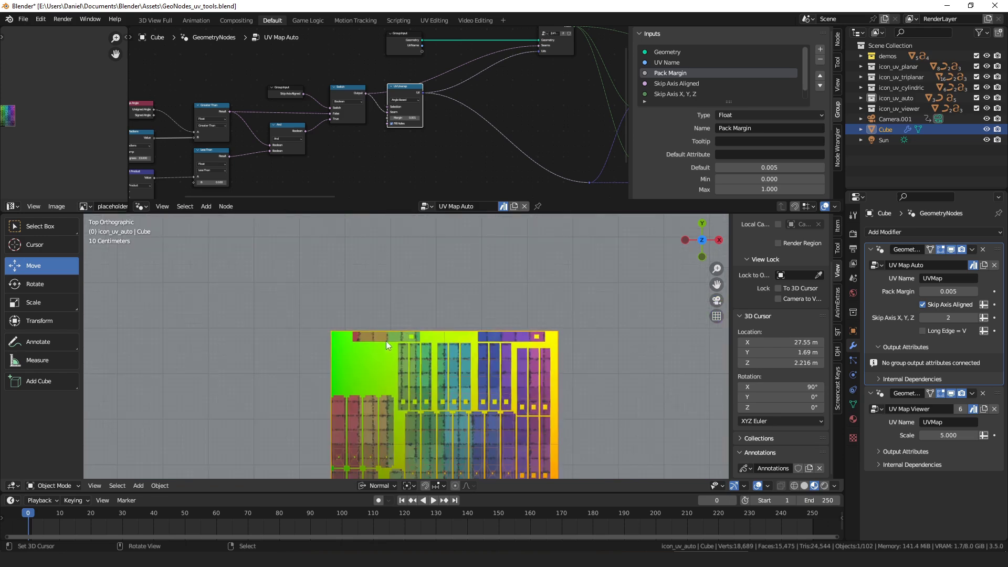
Step: Compare the island orientation with Long Edge = V off and on in UV Map Auto, leaving it enabled
left_click(946, 330)
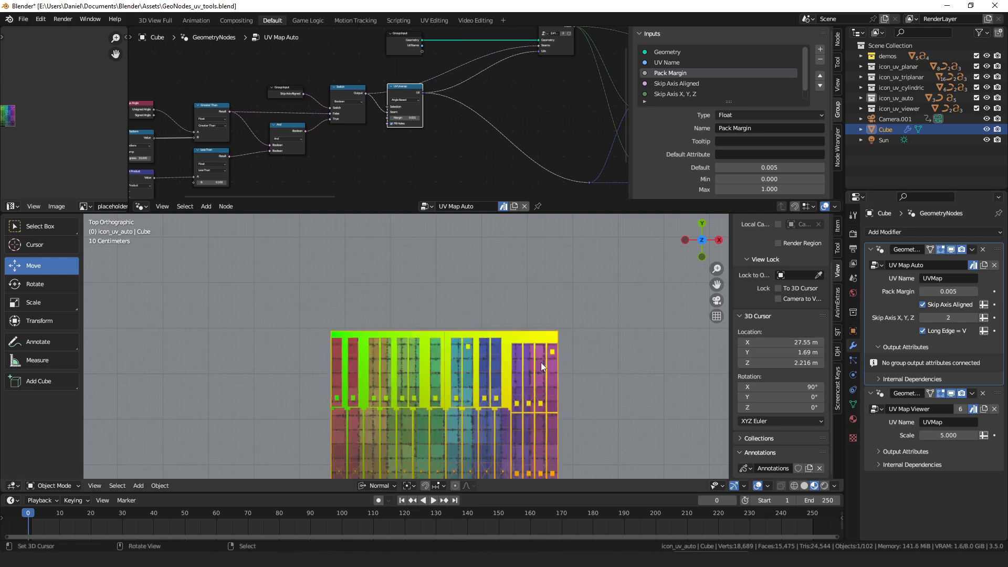
left_click(937, 330)
left_click(934, 333)
scroll(519, 311, "up", 3)
scroll(530, 350, "down", 6)
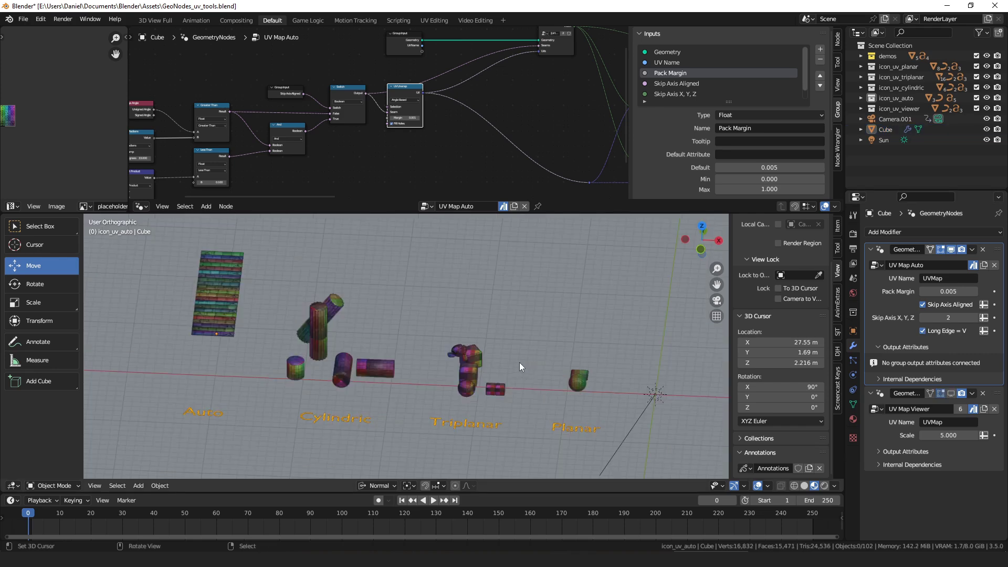
Step: Review the row of projection demo objects and bring the asset browser with the GeoNodes catalog into view
middle_click_drag(519, 362, 441, 321)
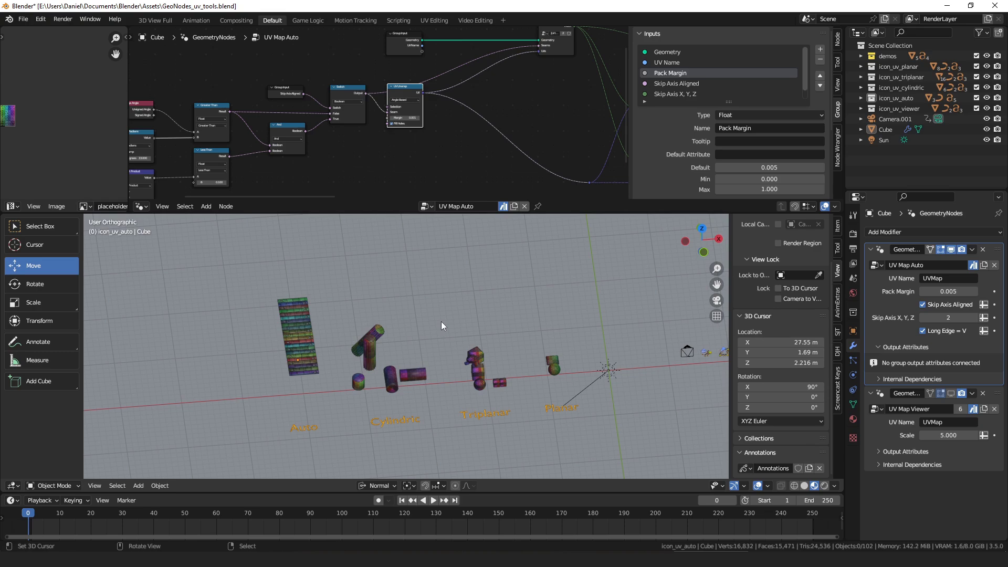
middle_click_drag(472, 370, 472, 328, "shift")
scroll(550, 319, "down", 2)
middle_click_drag(549, 320, 458, 331, "shift")
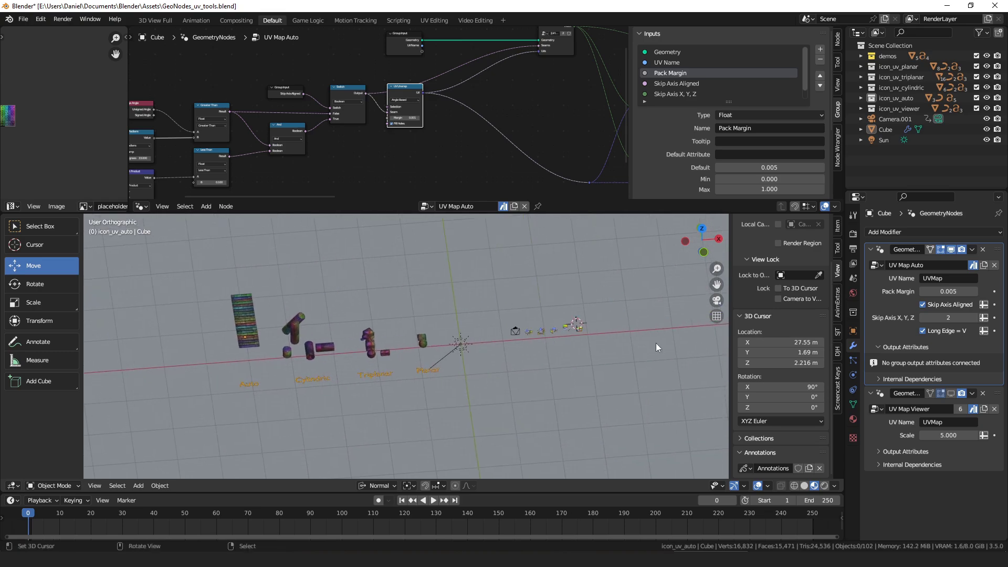
left_click_drag(1007, 168, 571, 64)
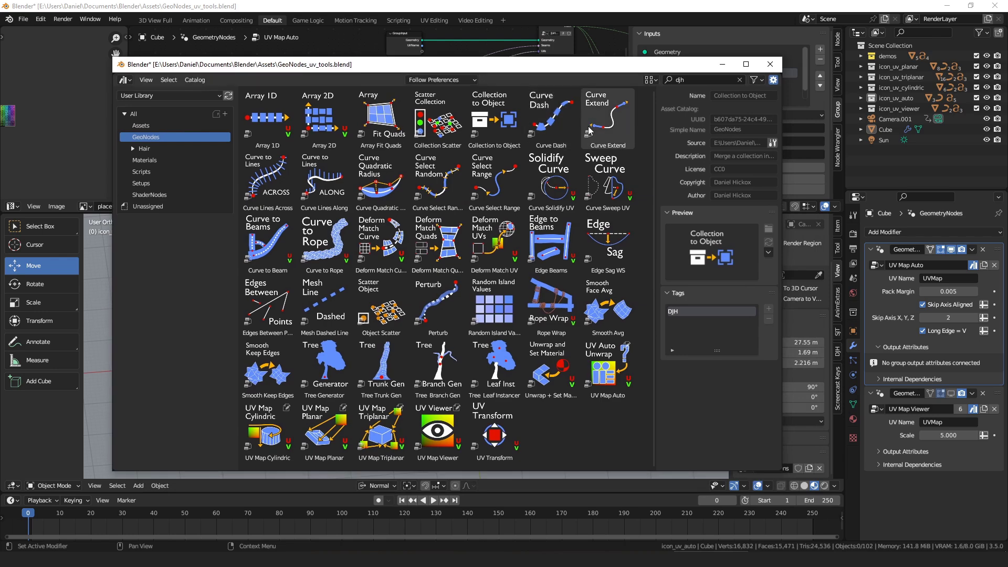